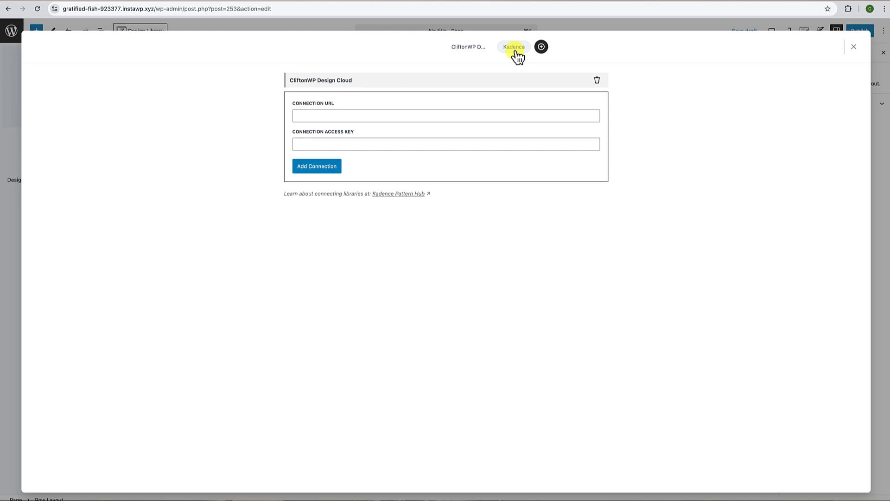
Browse the Kadence tab's pattern gallery of Hero, Testimonials, List and Cards designs
{"action": "left_click", "coordinate": [514, 47]}
{"action": "scroll", "coordinate": [459, 212], "scroll_direction": "down", "scroll_amount": 8}
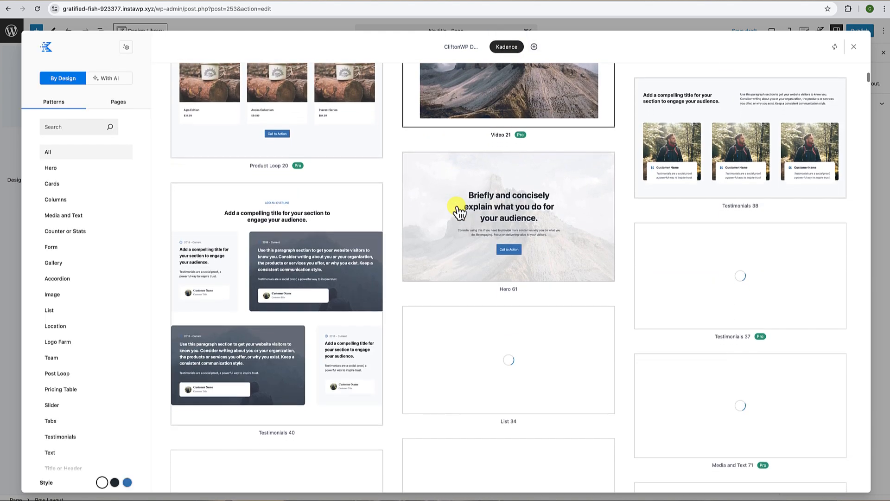
{"action": "scroll", "coordinate": [459, 212], "scroll_direction": "down", "scroll_amount": 15}
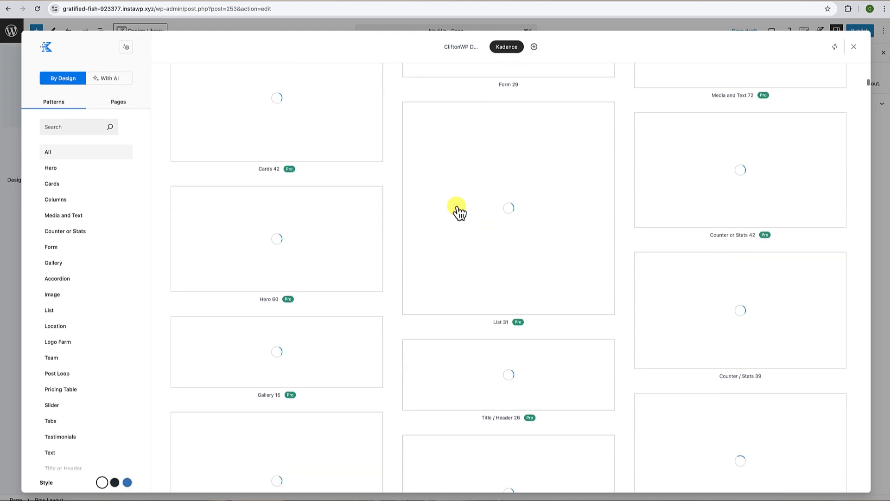
{"action": "scroll", "coordinate": [457, 208], "scroll_direction": "down", "scroll_amount": 4}
{"action": "scroll", "coordinate": [457, 207], "scroll_direction": "up", "scroll_amount": 20}
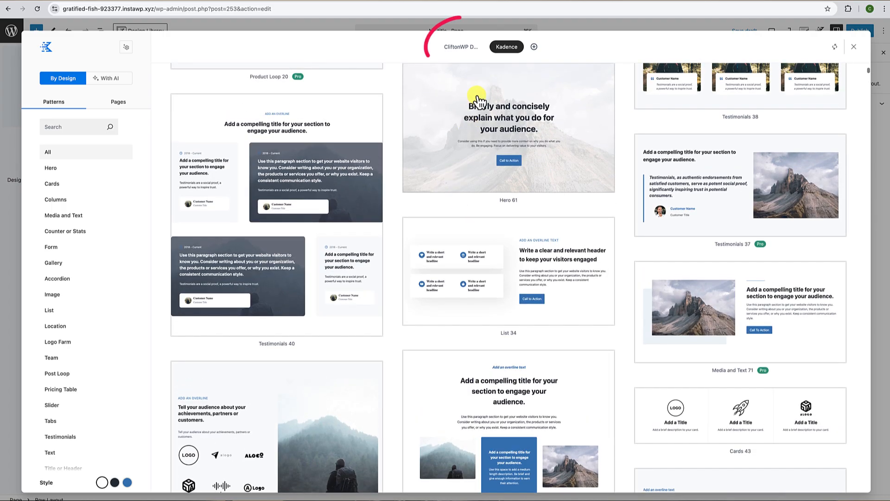
Switch to the CliftonWP Design Cloud library and scroll through its designs
{"action": "left_click", "coordinate": [468, 52]}
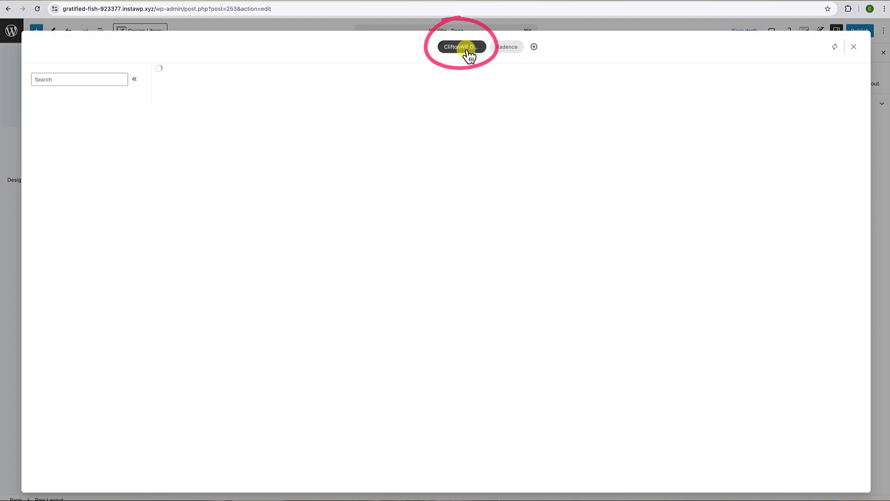
{"action": "scroll", "coordinate": [416, 226], "scroll_direction": "down", "scroll_amount": 6}
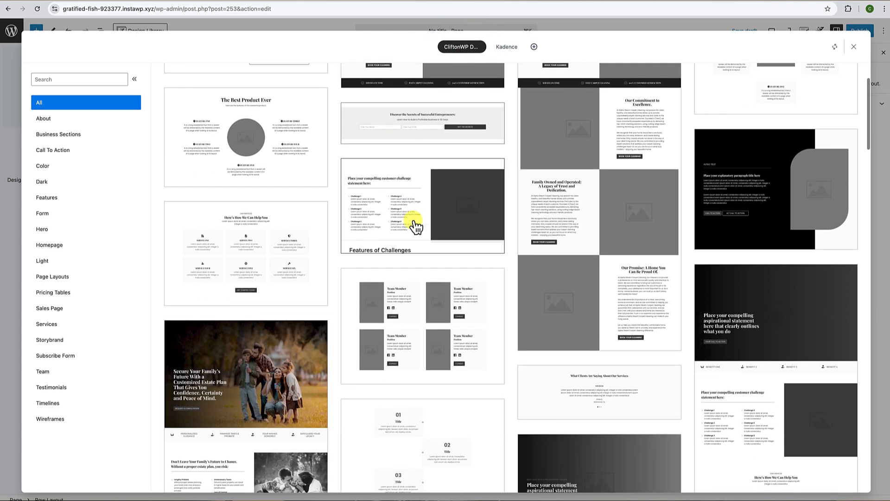
{"action": "scroll", "coordinate": [416, 226], "scroll_direction": "down", "scroll_amount": 6}
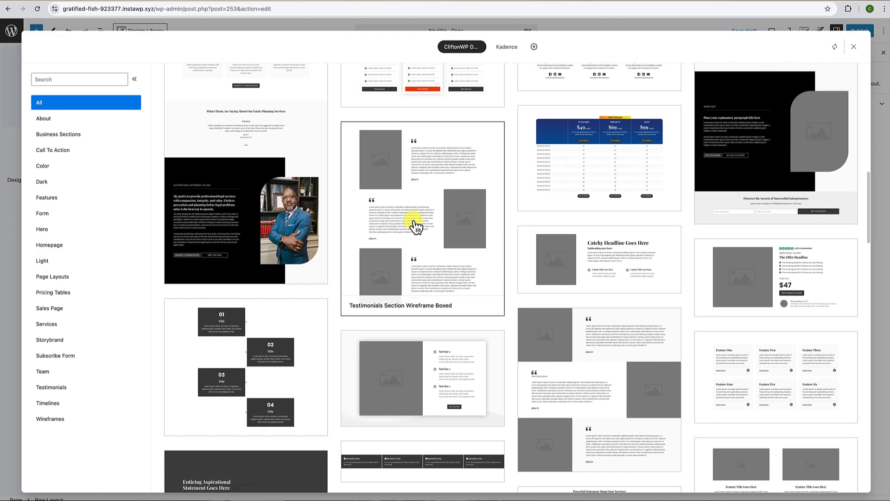
{"action": "scroll", "coordinate": [416, 226], "scroll_direction": "down", "scroll_amount": 5}
{"action": "scroll", "coordinate": [415, 226], "scroll_direction": "down", "scroll_amount": 5}
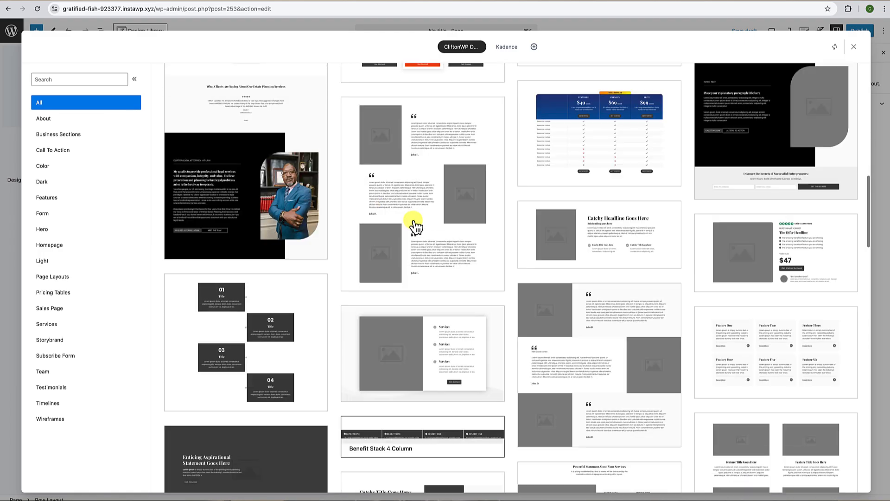
Filter the designs by Page Layouts, Pricing Tables, Sales Pages, Services, Storybrand, Subscribe Forms, then Page Layouts
{"action": "left_click", "coordinate": [52, 277]}
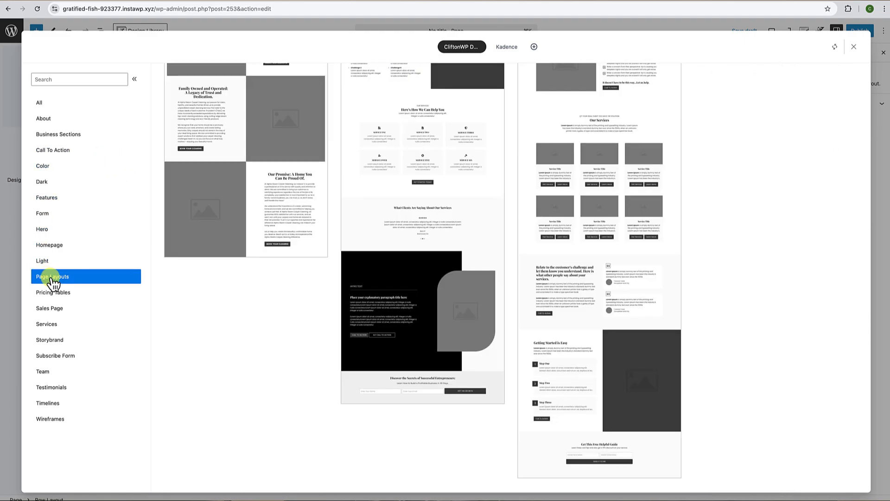
{"action": "left_click", "coordinate": [53, 292]}
{"action": "left_click", "coordinate": [51, 308]}
{"action": "left_click", "coordinate": [48, 324]}
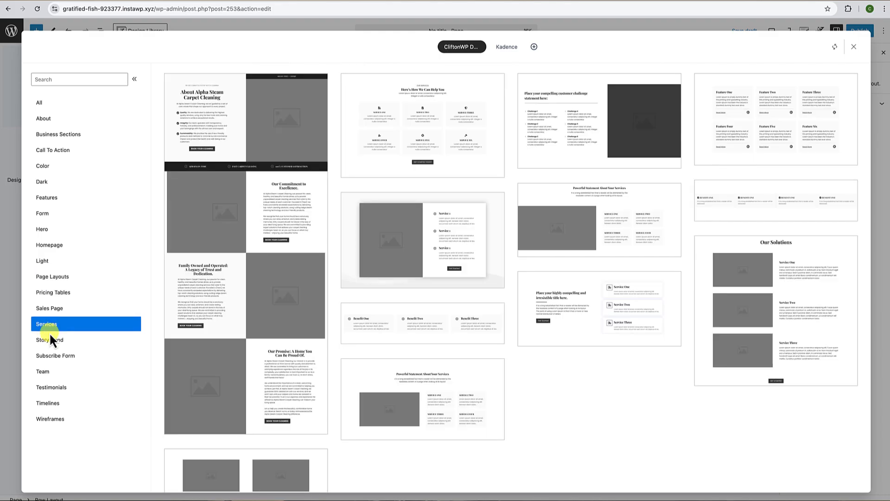
{"action": "left_click", "coordinate": [49, 339]}
{"action": "left_click", "coordinate": [52, 356]}
{"action": "left_click", "coordinate": [52, 278]}
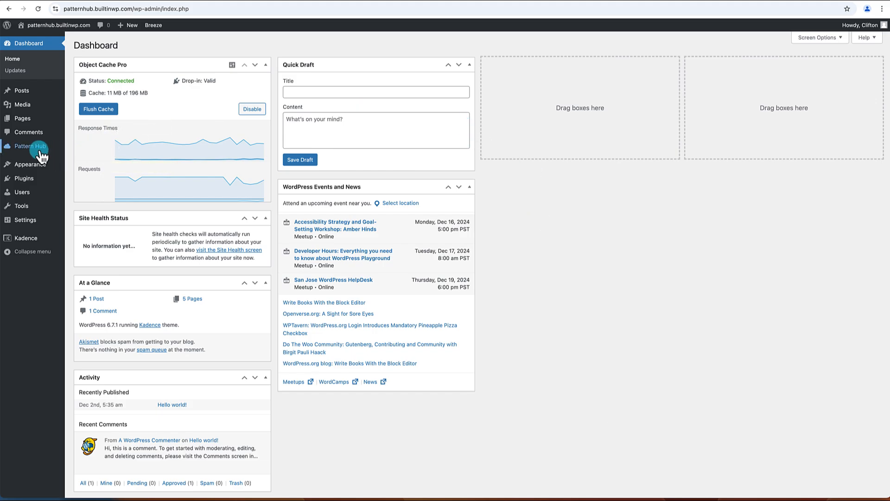
View Installed Plugins, including Kadence Pattern Hub 1.1.0, and check the Kadence account downloads page
{"action": "mouse_move", "coordinate": [40, 150]}
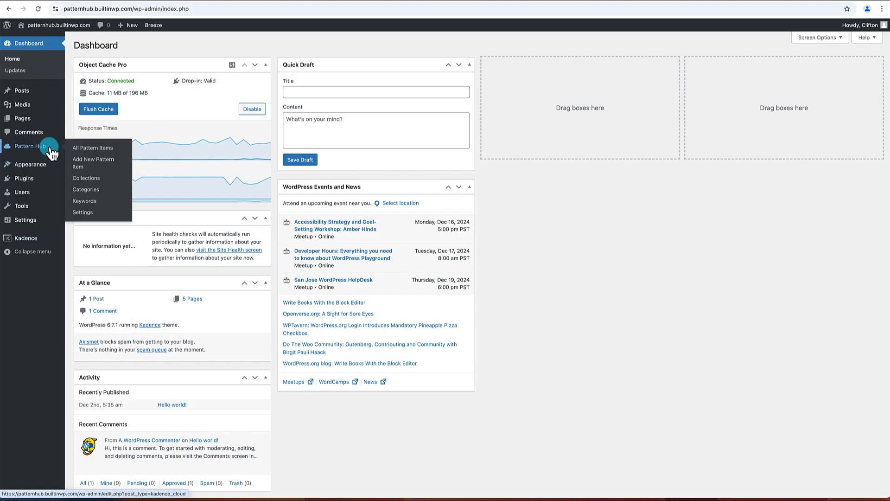
{"action": "mouse_move", "coordinate": [32, 178]}
{"action": "left_click", "coordinate": [79, 183]}
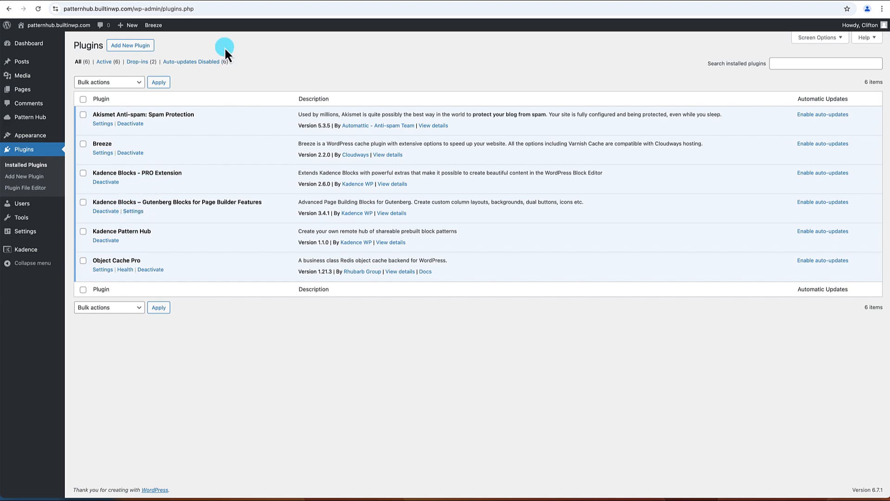
{"action": "left_click", "coordinate": [277, 2]}
Open All Pattern Items and scroll through the 17 published patterns
{"action": "mouse_move", "coordinate": [63, 119]}
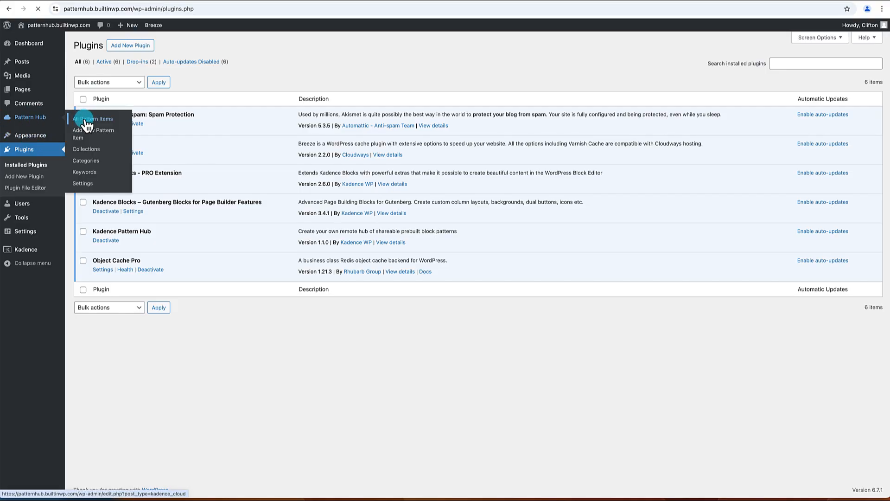
{"action": "scroll", "coordinate": [307, 223], "scroll_direction": "down", "scroll_amount": 3}
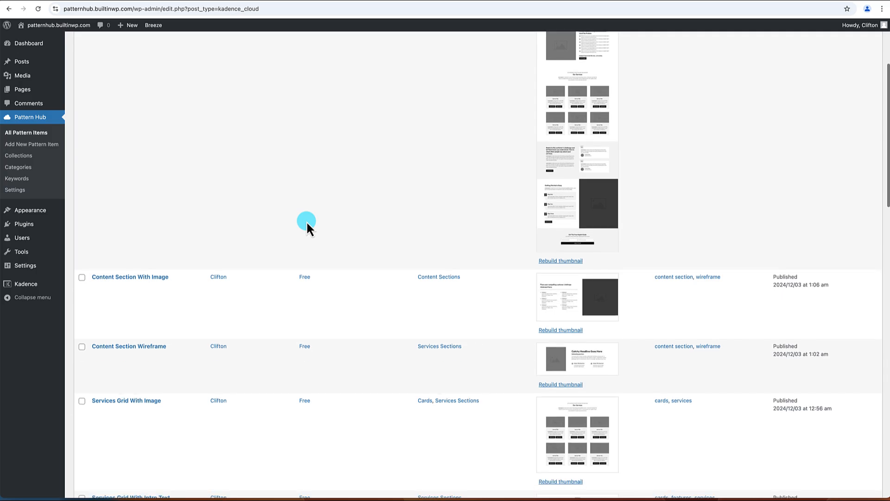
{"action": "scroll", "coordinate": [307, 221], "scroll_direction": "down", "scroll_amount": 12}
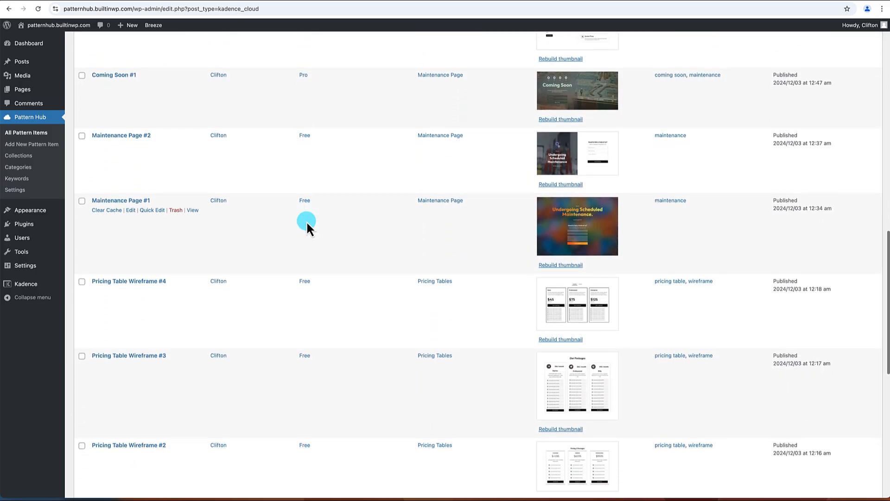
{"action": "scroll", "coordinate": [307, 222], "scroll_direction": "down", "scroll_amount": 8}
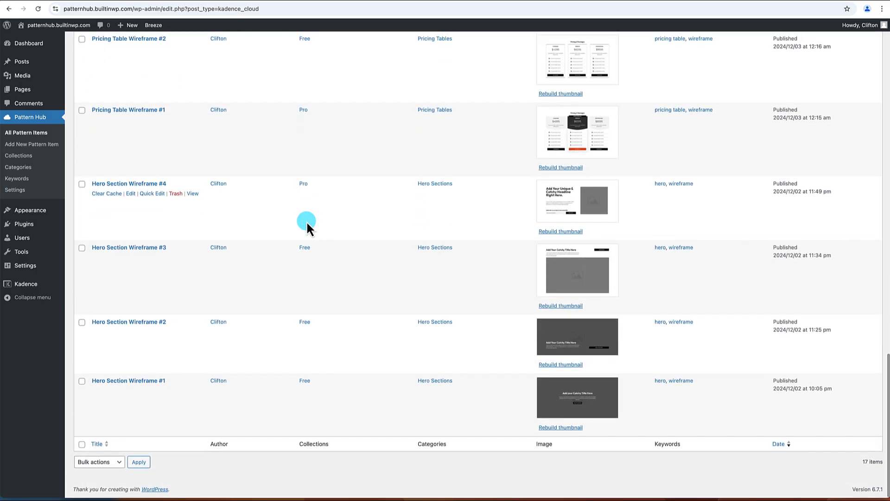
{"action": "scroll", "coordinate": [307, 221], "scroll_direction": "up", "scroll_amount": 18}
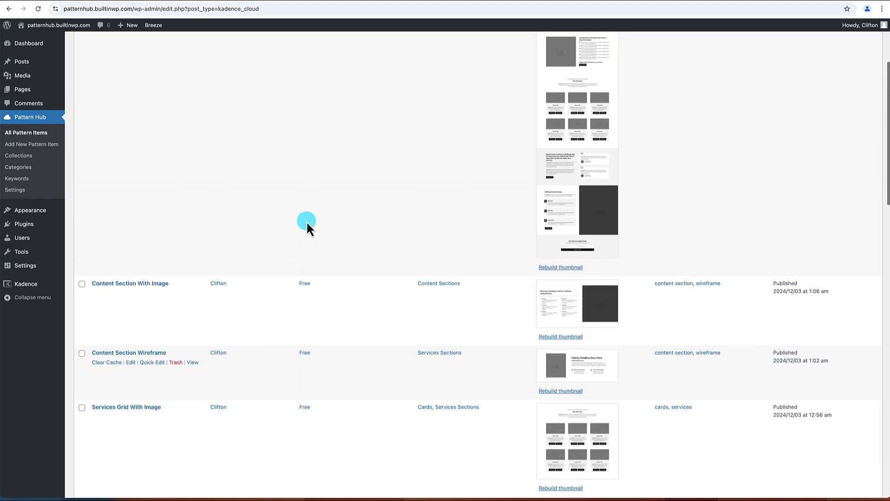
{"action": "scroll", "coordinate": [307, 221], "scroll_direction": "up", "scroll_amount": 3}
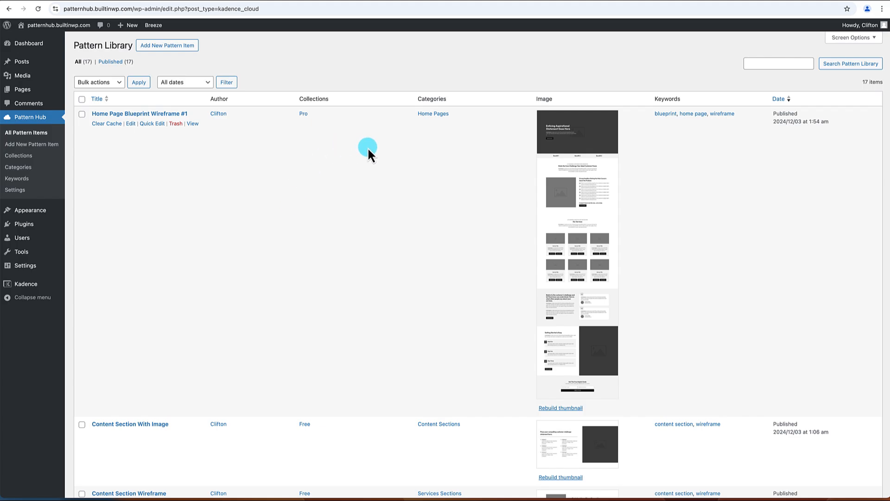
Open Pattern Hub settings and select the connection URL
{"action": "left_click", "coordinate": [17, 191]}
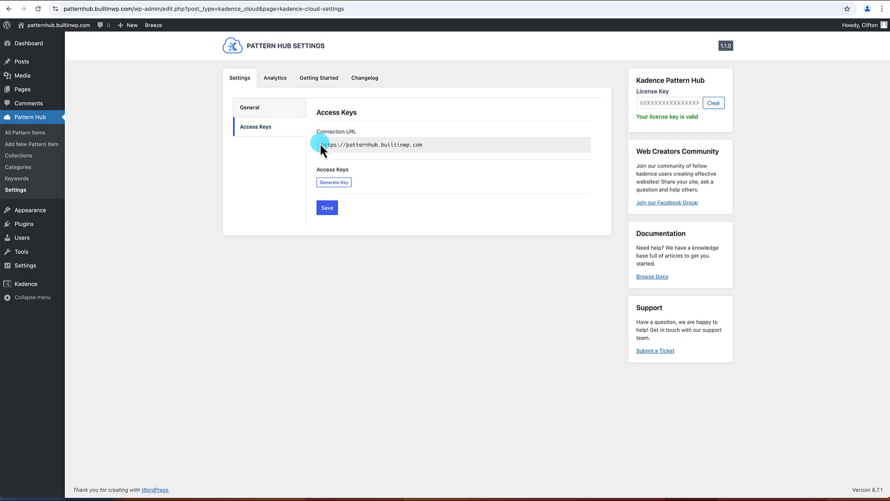
{"action": "left_click_drag", "start_coordinate": [319, 144], "coordinate": [477, 144]}
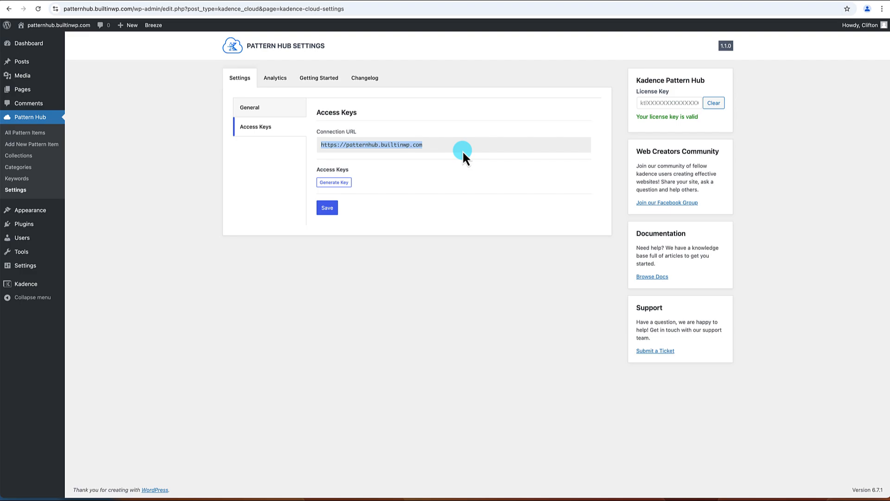
{"action": "left_click", "coordinate": [411, 184]}
Generate an access key noted 'Access all designs' covering All collections, and save
{"action": "left_click", "coordinate": [343, 184]}
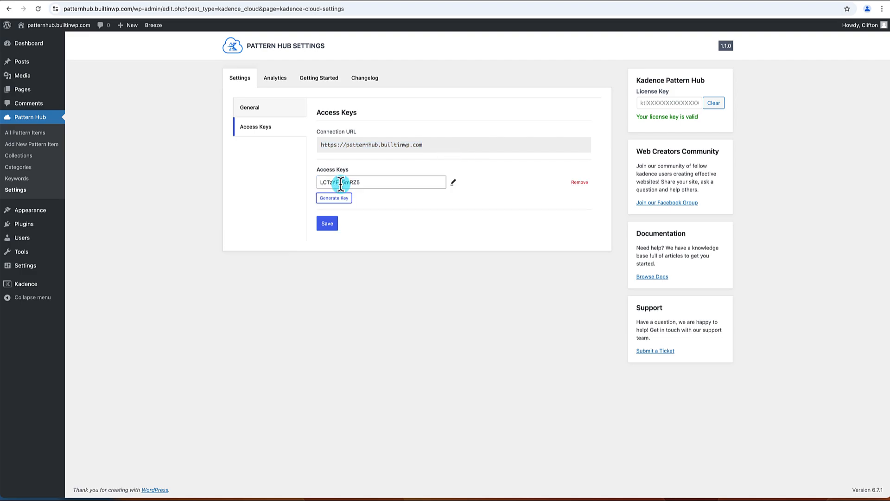
{"action": "left_click", "coordinate": [453, 183]}
{"action": "left_click", "coordinate": [391, 212]}
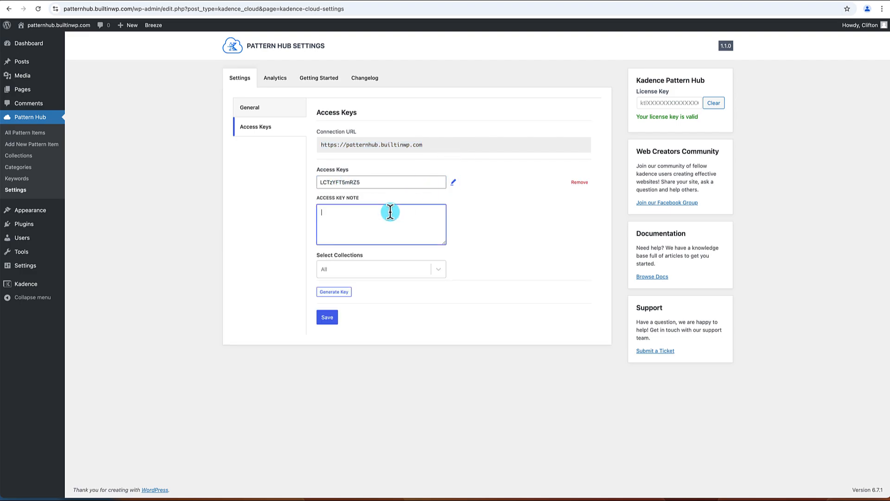
{"action": "type", "text": "Access all designs"}
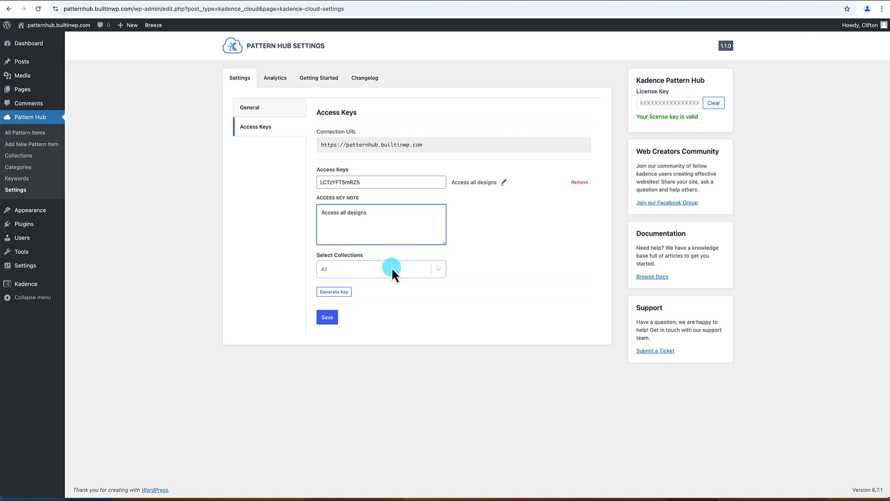
{"action": "left_click", "coordinate": [428, 269]}
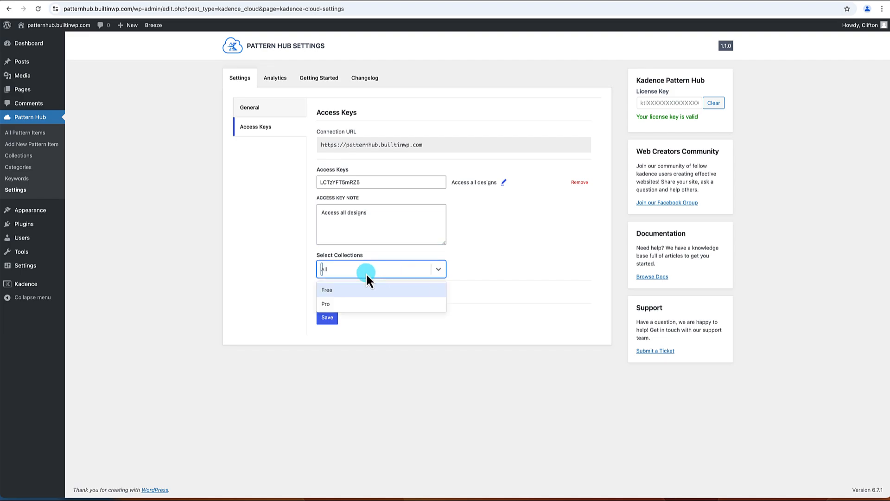
{"action": "left_click", "coordinate": [402, 272]}
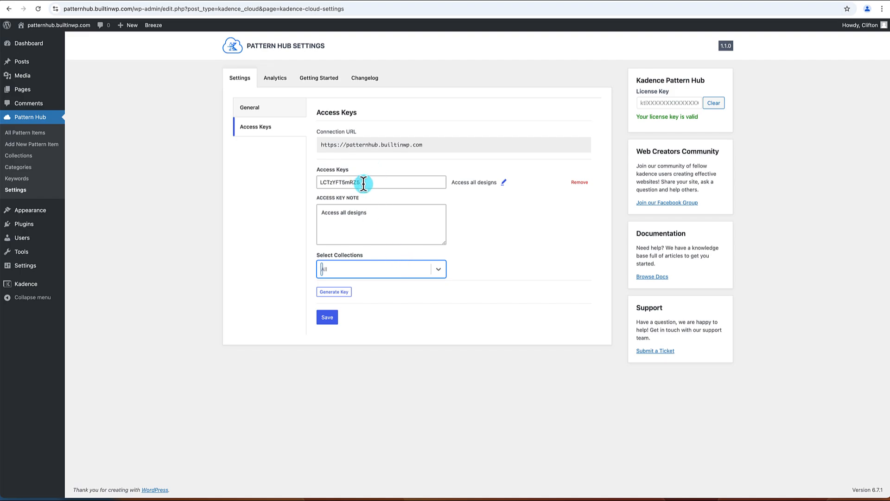
{"action": "left_click_drag", "start_coordinate": [363, 181], "coordinate": [320, 182]}
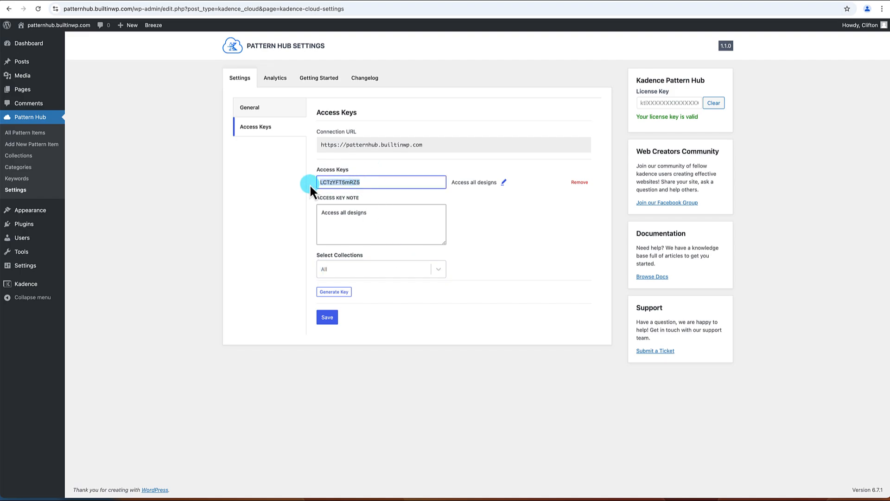
{"action": "left_click", "coordinate": [327, 318]}
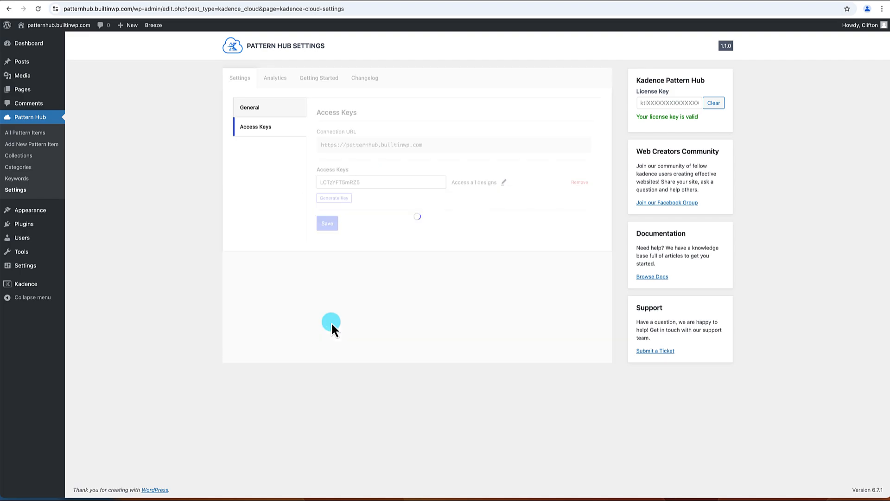
{"action": "left_click", "coordinate": [567, 1]}
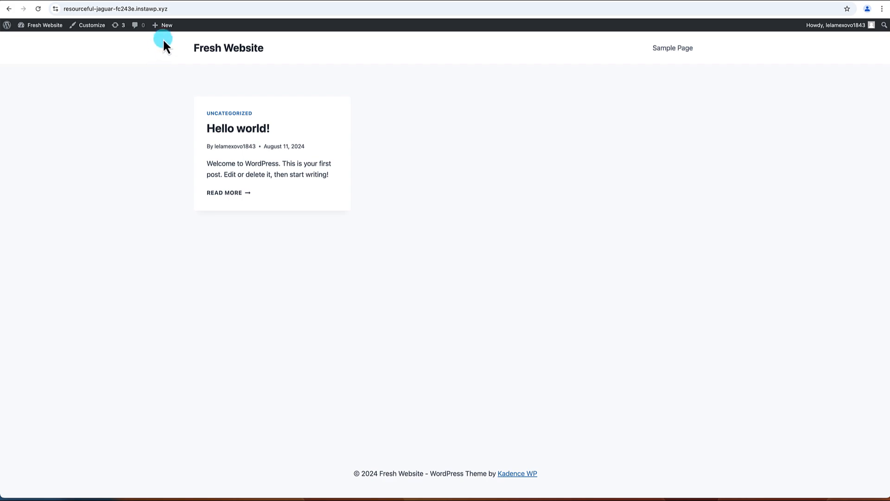
Create a new page on the fresh site and open its Design Library
{"action": "mouse_move", "coordinate": [165, 26]}
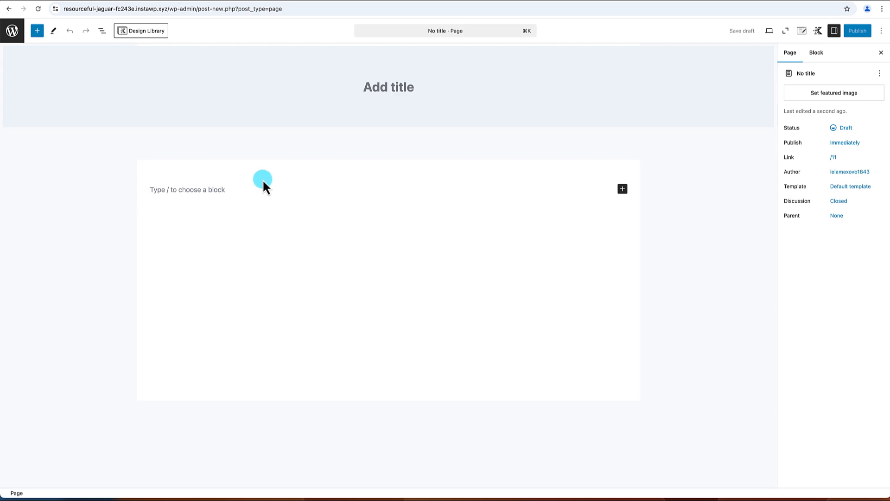
{"action": "left_click", "coordinate": [153, 41]}
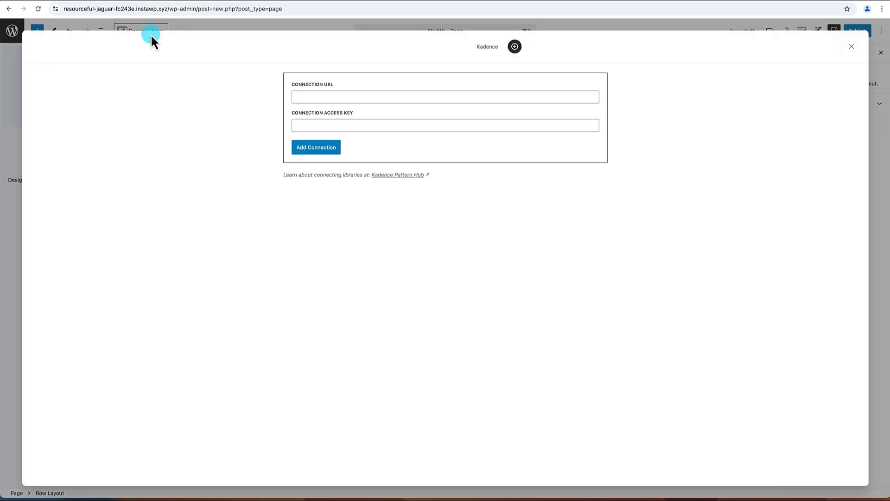
{"action": "left_click", "coordinate": [482, 47]}
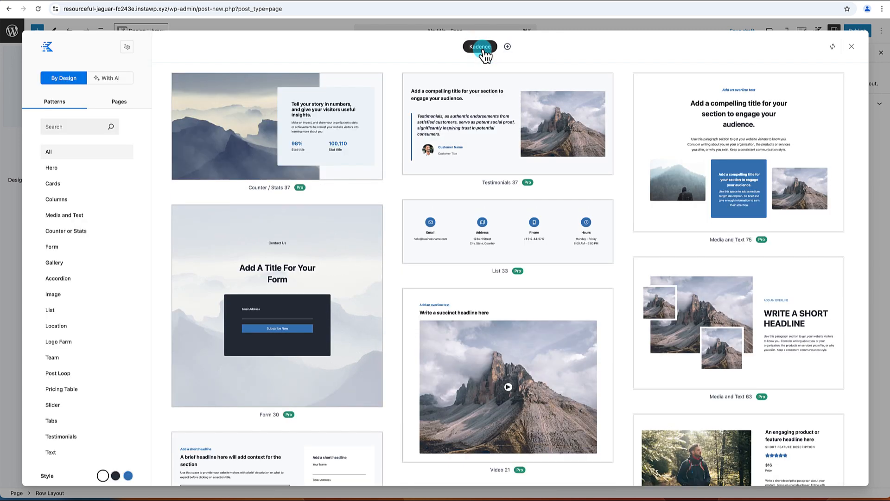
{"action": "scroll", "coordinate": [306, 220], "scroll_direction": "down", "scroll_amount": 20}
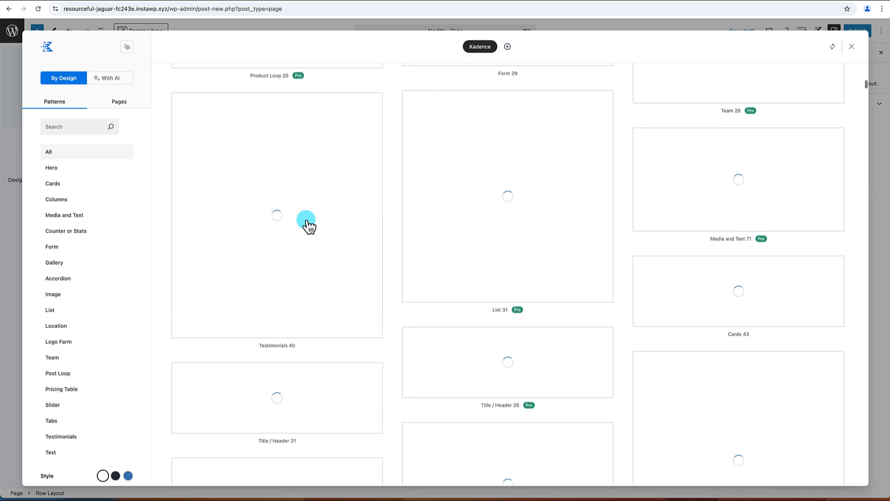
{"action": "scroll", "coordinate": [297, 241], "scroll_direction": "up", "scroll_amount": 20}
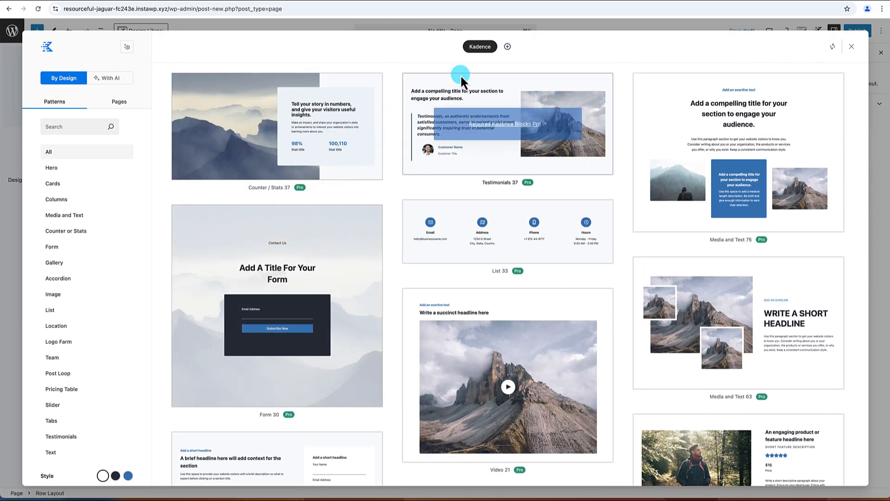
{"action": "left_click", "coordinate": [508, 47]}
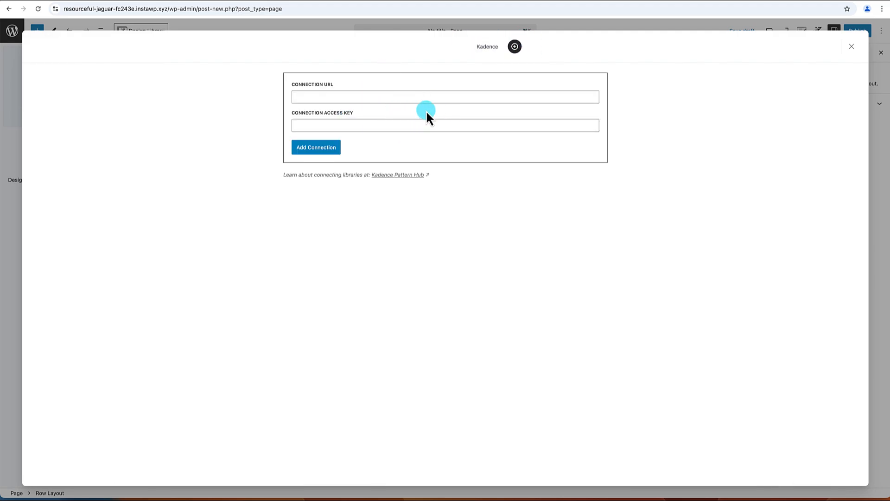
{"action": "left_click", "coordinate": [350, 97]}
{"action": "type", "text": "htt"}
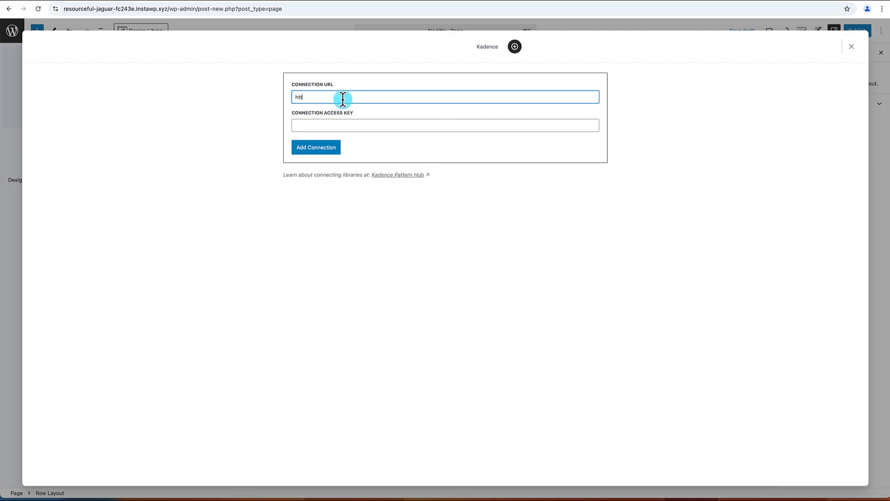
{"action": "type", "text": "p://patternhub.builtinwp.com"}
{"action": "left_click", "coordinate": [341, 125]}
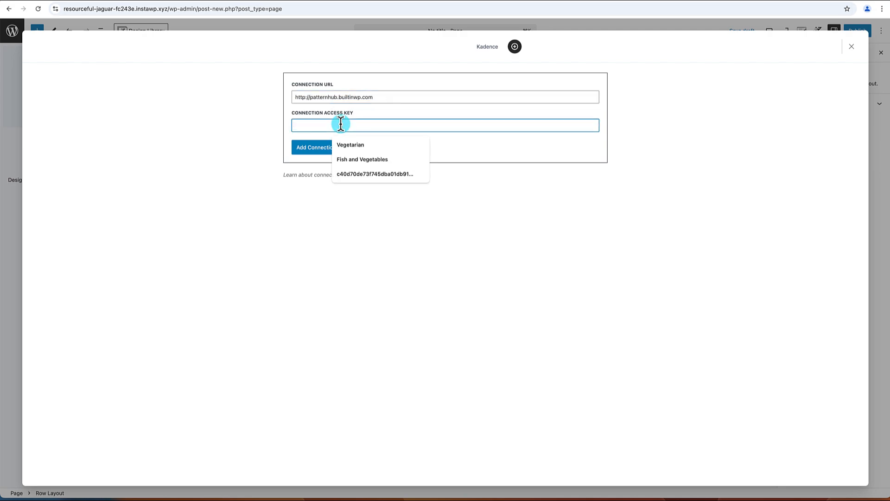
{"action": "left_click", "coordinate": [374, 174]}
{"action": "left_click", "coordinate": [317, 148]}
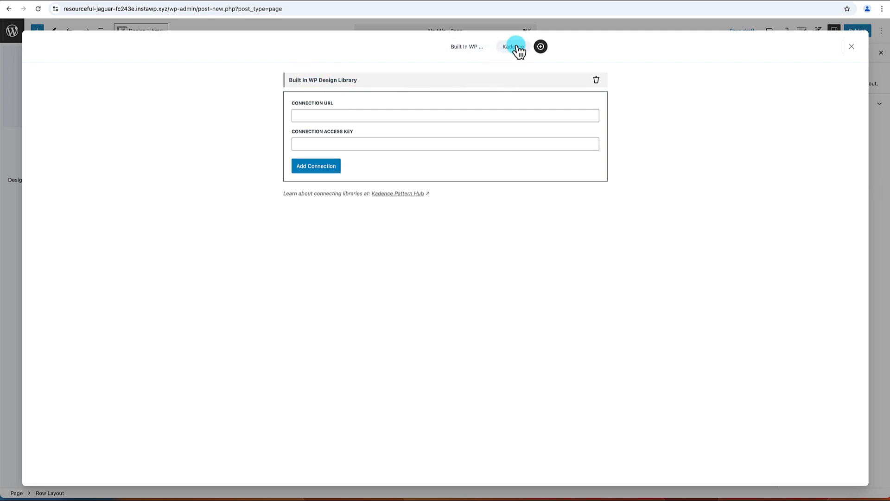
Insert the Our Services pattern from the Built In WP library into the page
{"action": "left_click", "coordinate": [469, 50]}
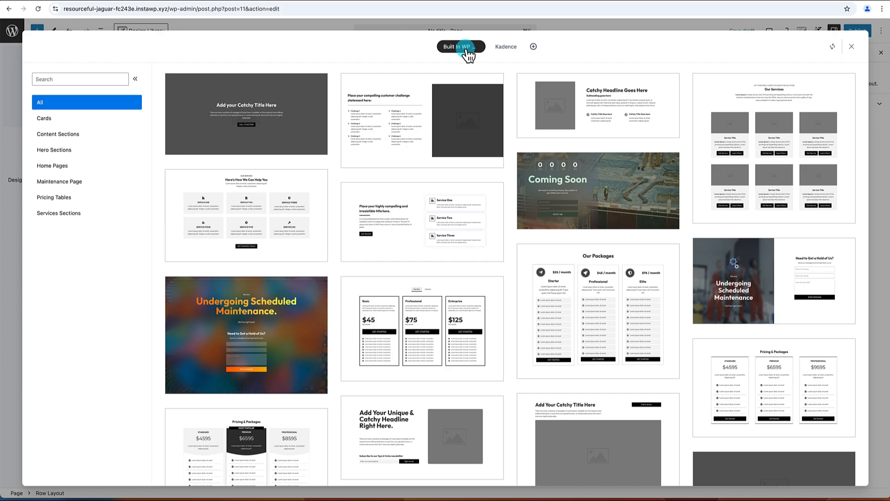
{"action": "scroll", "coordinate": [423, 218], "scroll_direction": "down", "scroll_amount": 6}
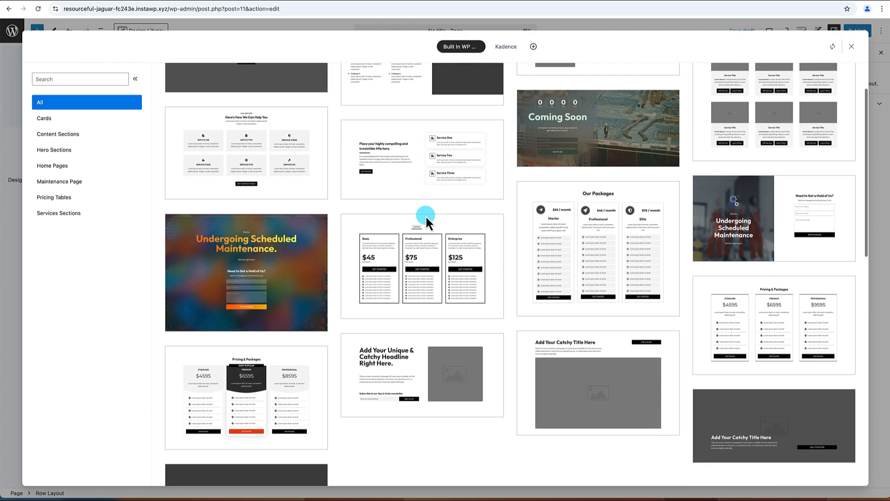
{"action": "scroll", "coordinate": [426, 215], "scroll_direction": "up", "scroll_amount": 2}
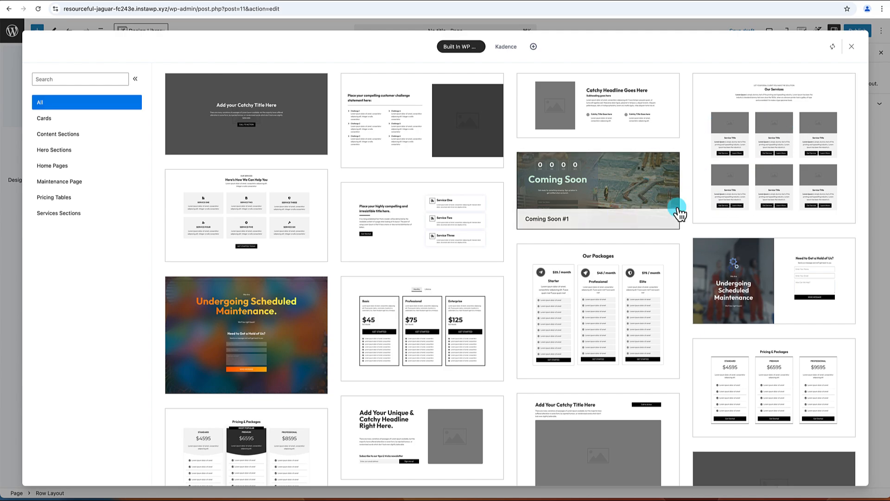
{"action": "left_click", "coordinate": [763, 150]}
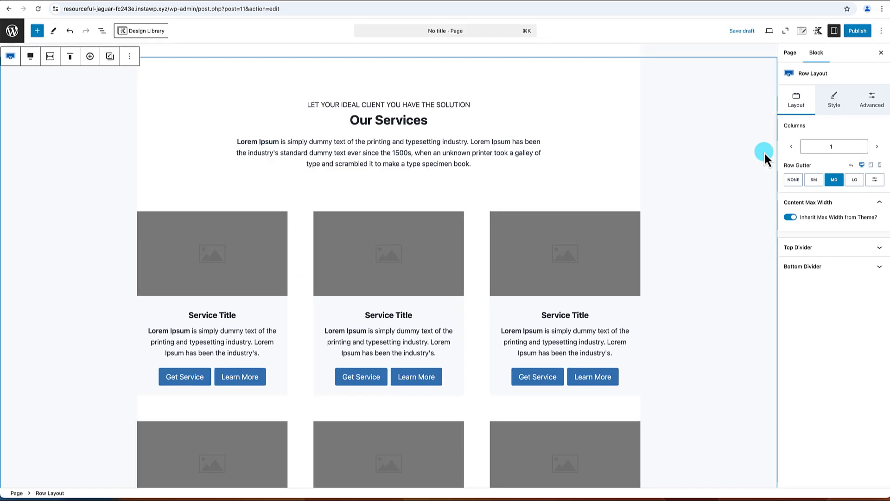
{"action": "scroll", "coordinate": [594, 229], "scroll_direction": "up", "scroll_amount": 3}
{"action": "scroll", "coordinate": [594, 228], "scroll_direction": "down", "scroll_amount": 1}
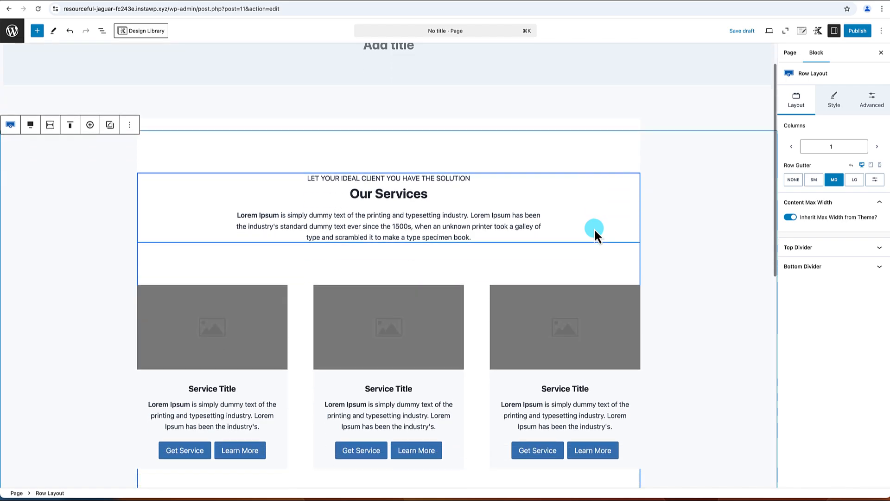
{"action": "scroll", "coordinate": [594, 229], "scroll_direction": "down", "scroll_amount": 6}
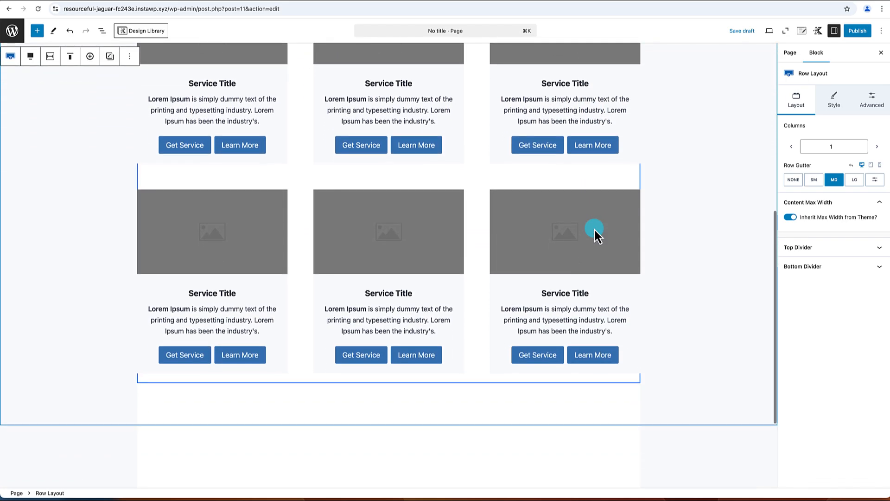
{"action": "scroll", "coordinate": [594, 230], "scroll_direction": "up", "scroll_amount": 7}
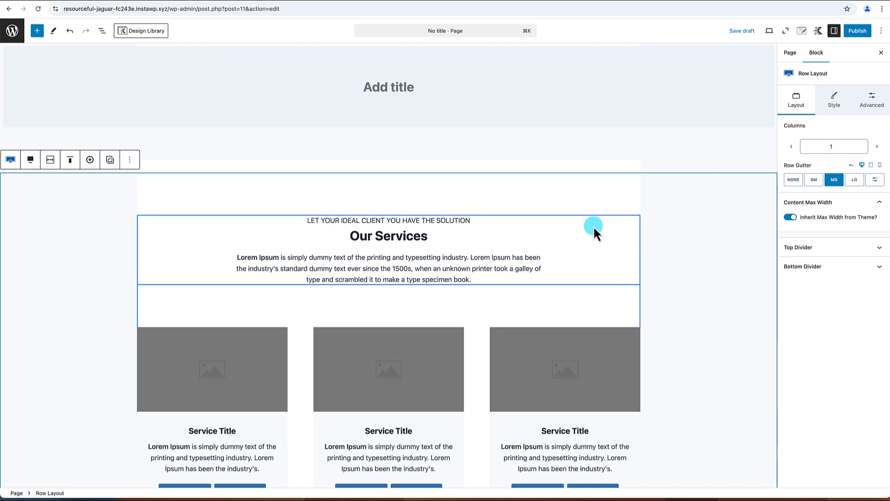
{"action": "scroll", "coordinate": [593, 225], "scroll_direction": "down", "scroll_amount": 5}
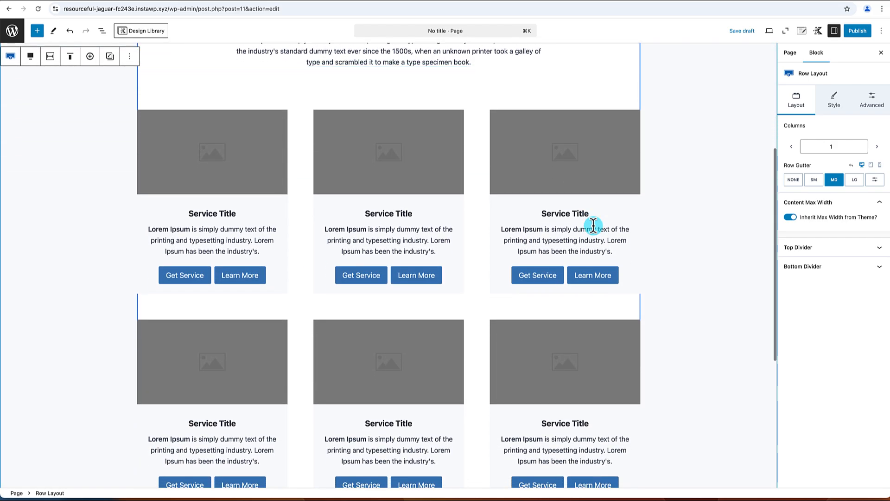
{"action": "scroll", "coordinate": [594, 225], "scroll_direction": "up", "scroll_amount": 5}
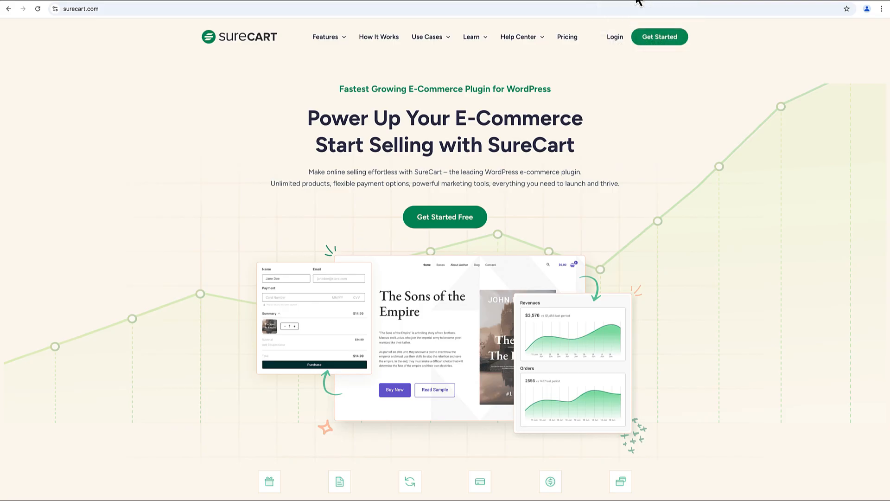
Scroll through the surecart.com homepage's testimonials and FAQ, then back toward the top
{"action": "left_click", "coordinate": [641, 111]}
{"action": "scroll", "coordinate": [719, 227], "scroll_direction": "down", "scroll_amount": 1}
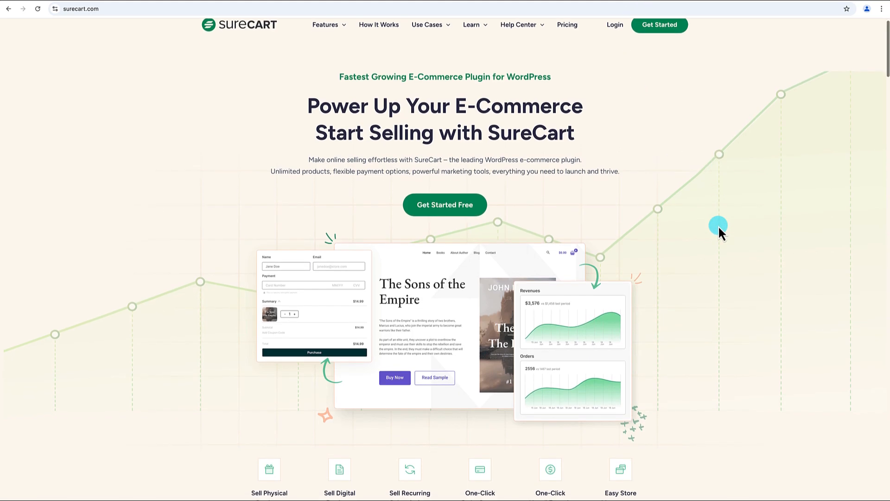
{"action": "scroll", "coordinate": [719, 226], "scroll_direction": "down", "scroll_amount": 1}
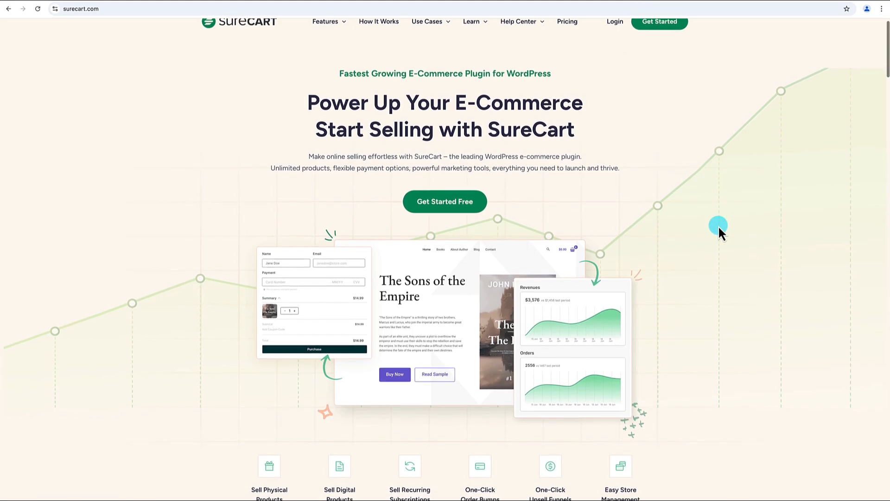
{"action": "scroll", "coordinate": [719, 225], "scroll_direction": "down", "scroll_amount": 3}
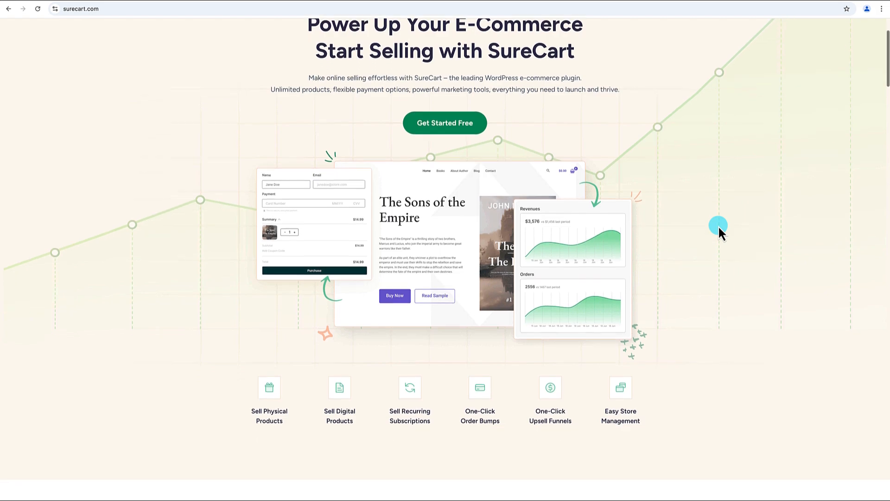
{"action": "scroll", "coordinate": [719, 226], "scroll_direction": "down", "scroll_amount": 1}
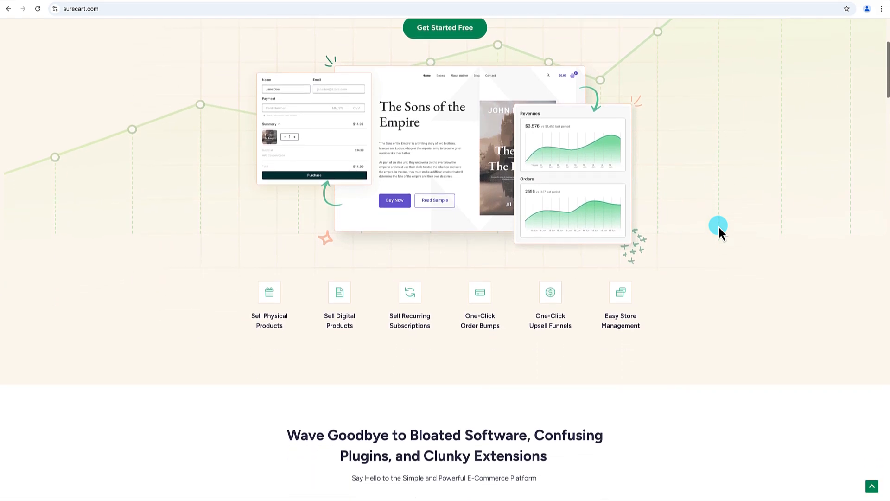
{"action": "scroll", "coordinate": [719, 225], "scroll_direction": "down", "scroll_amount": 2}
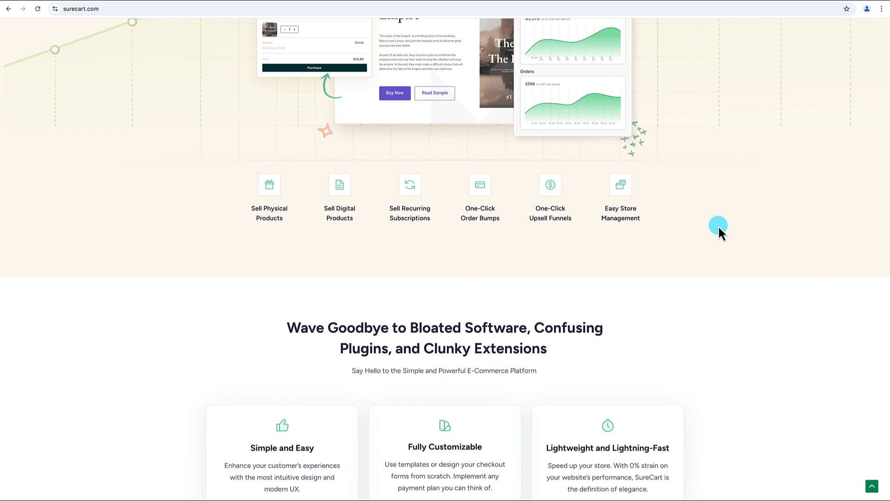
{"action": "scroll", "coordinate": [719, 226], "scroll_direction": "down", "scroll_amount": 4}
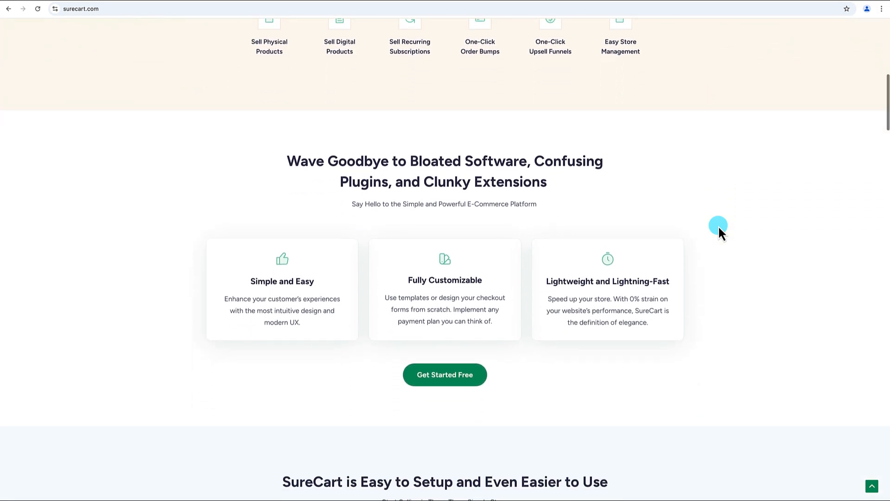
{"action": "scroll", "coordinate": [718, 225], "scroll_direction": "down", "scroll_amount": 5}
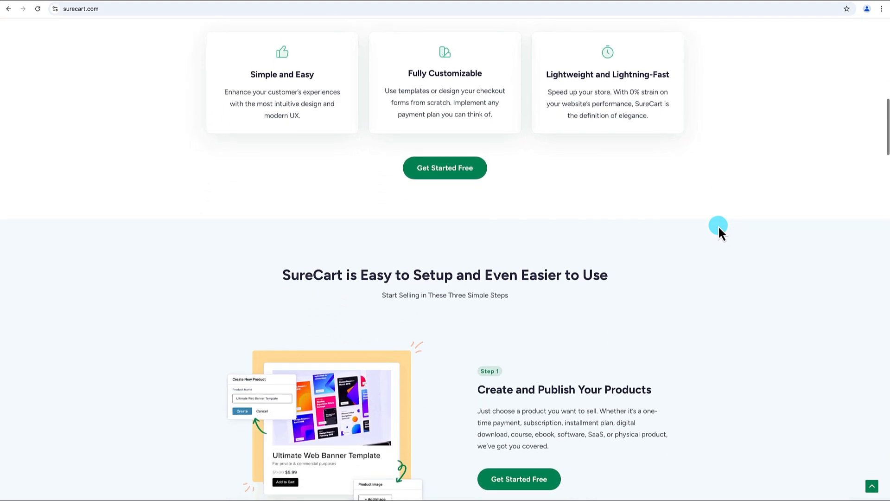
{"action": "scroll", "coordinate": [719, 225], "scroll_direction": "down", "scroll_amount": 8}
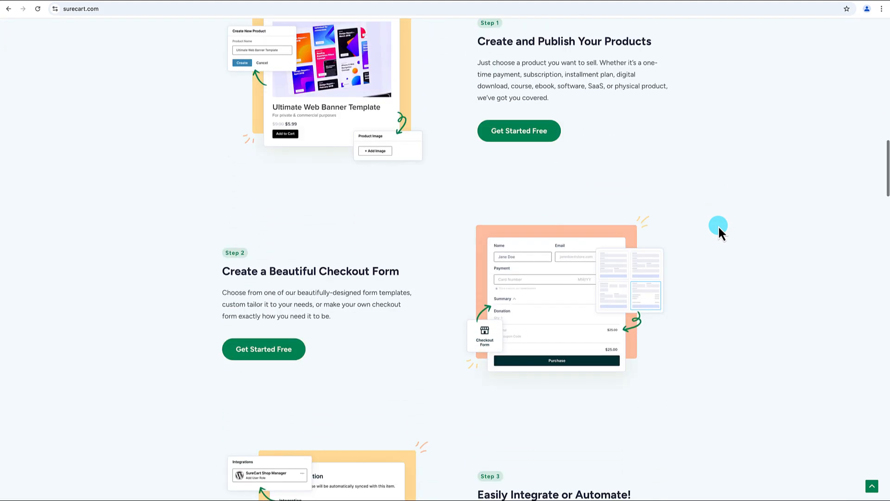
{"action": "scroll", "coordinate": [719, 229], "scroll_direction": "down", "scroll_amount": 5}
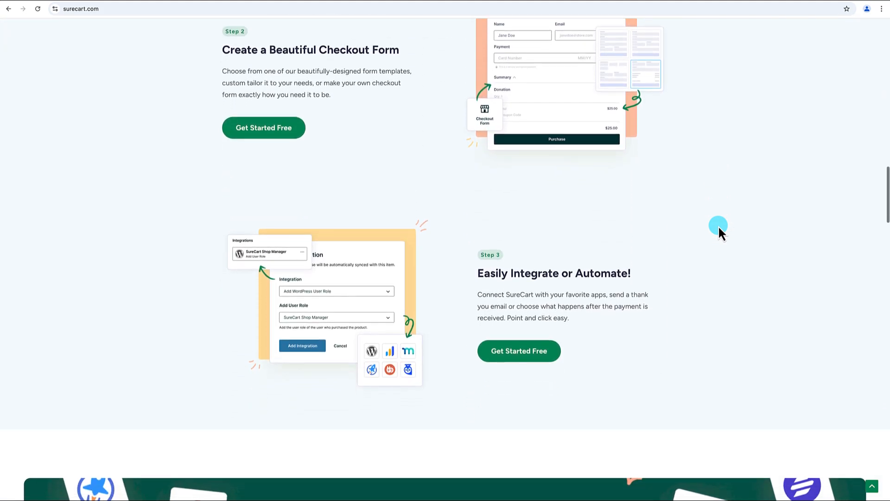
{"action": "scroll", "coordinate": [719, 227], "scroll_direction": "down", "scroll_amount": 7}
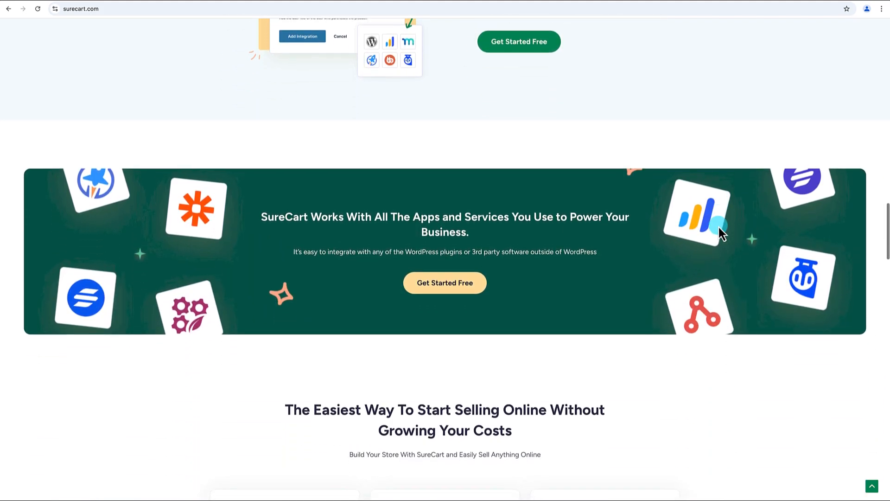
{"action": "scroll", "coordinate": [718, 226], "scroll_direction": "down", "scroll_amount": 3}
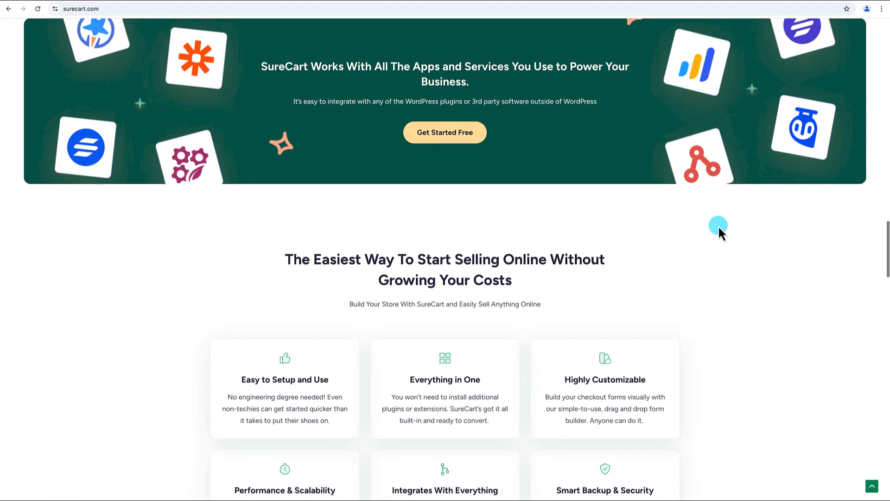
{"action": "scroll", "coordinate": [718, 227], "scroll_direction": "down", "scroll_amount": 3}
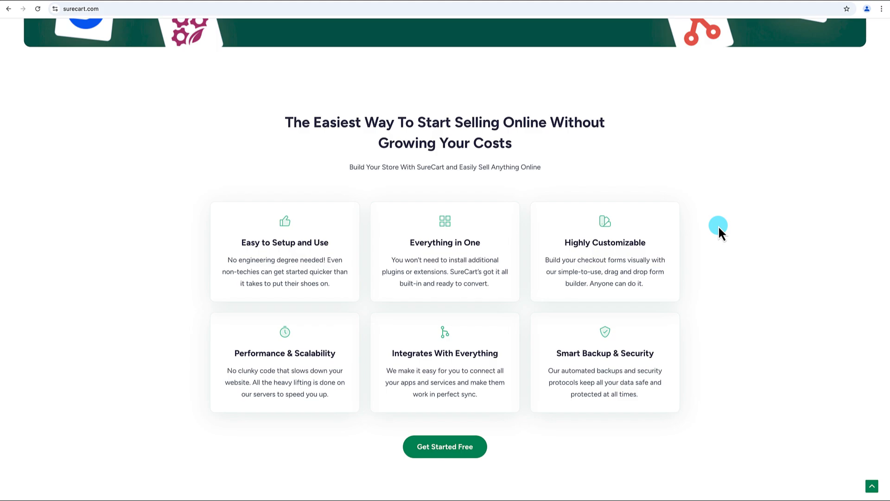
{"action": "scroll", "coordinate": [719, 227], "scroll_direction": "down", "scroll_amount": 3}
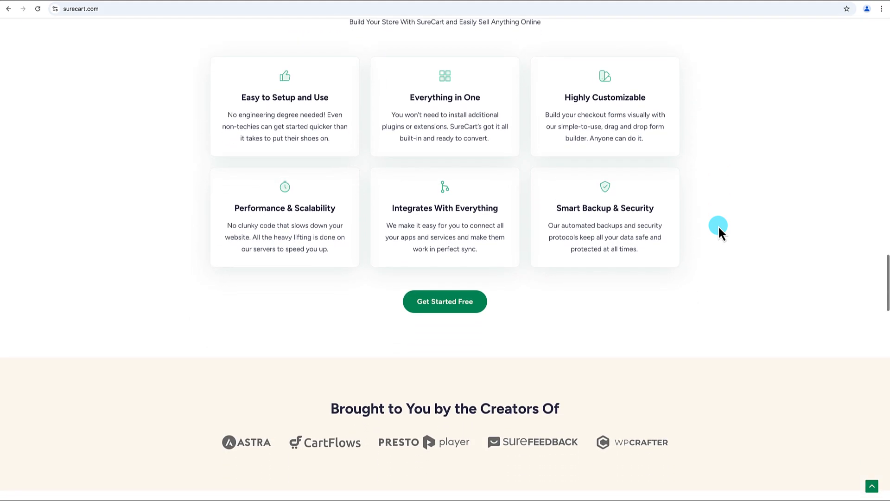
{"action": "scroll", "coordinate": [719, 227], "scroll_direction": "down", "scroll_amount": 3}
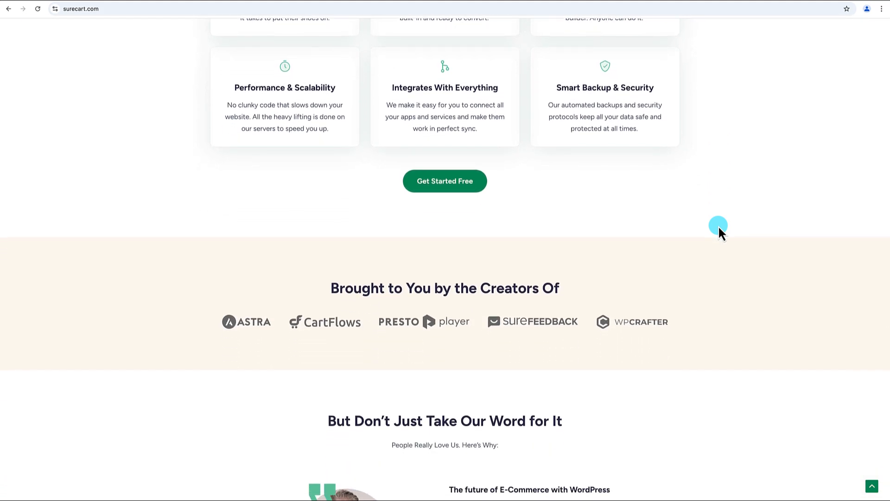
{"action": "scroll", "coordinate": [718, 225], "scroll_direction": "down", "scroll_amount": 2}
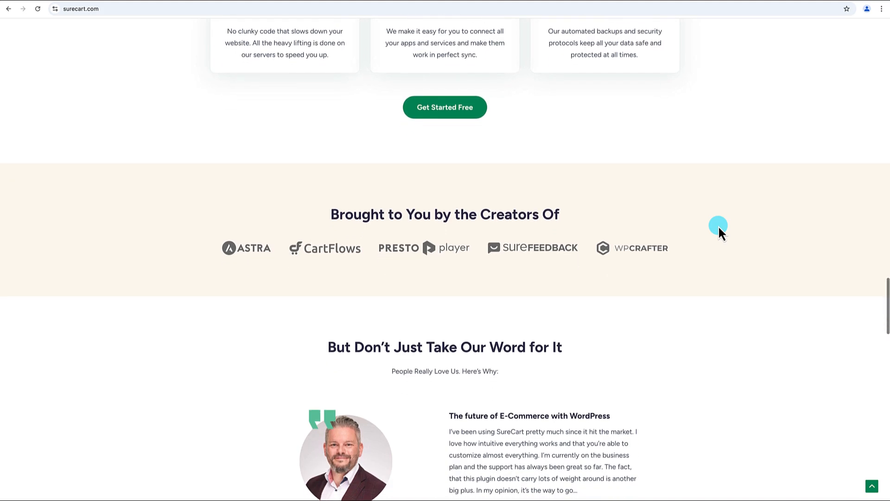
{"action": "scroll", "coordinate": [719, 226], "scroll_direction": "down", "scroll_amount": 1}
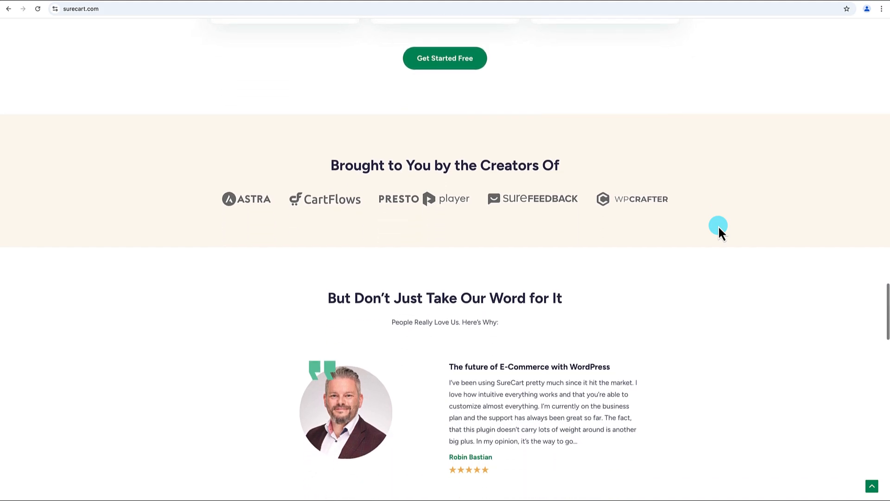
{"action": "scroll", "coordinate": [718, 225], "scroll_direction": "down", "scroll_amount": 6}
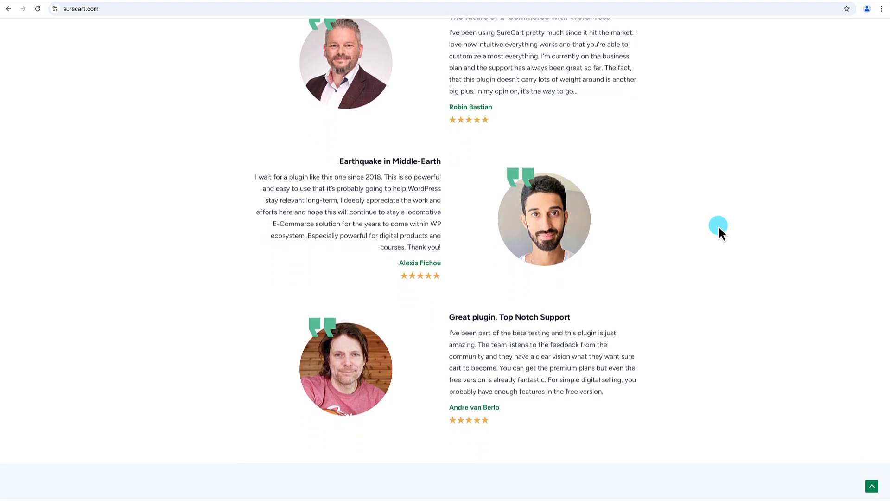
{"action": "scroll", "coordinate": [719, 225], "scroll_direction": "down", "scroll_amount": 3}
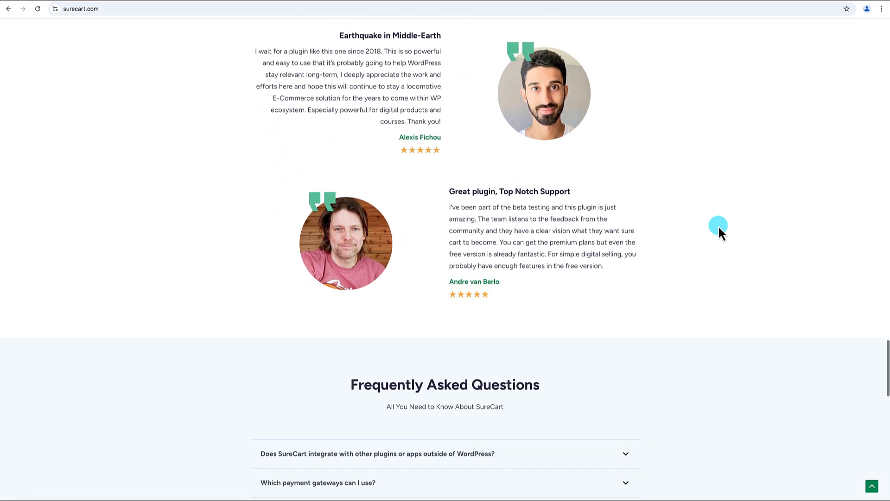
{"action": "scroll", "coordinate": [719, 225], "scroll_direction": "down", "scroll_amount": 5}
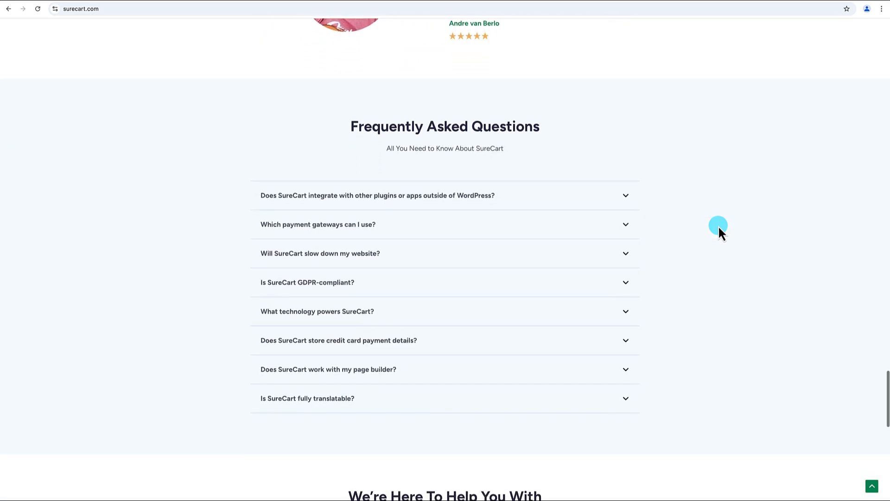
{"action": "scroll", "coordinate": [719, 226], "scroll_direction": "down", "scroll_amount": 3}
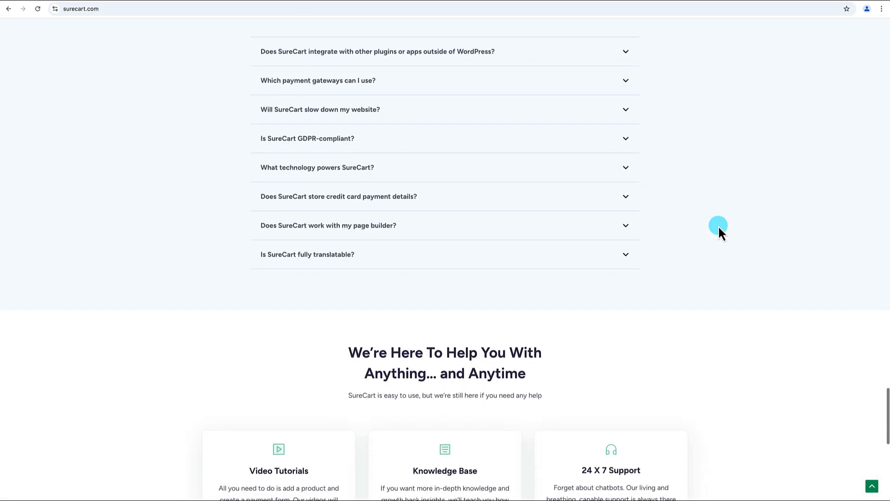
{"action": "scroll", "coordinate": [718, 225], "scroll_direction": "down", "scroll_amount": 4}
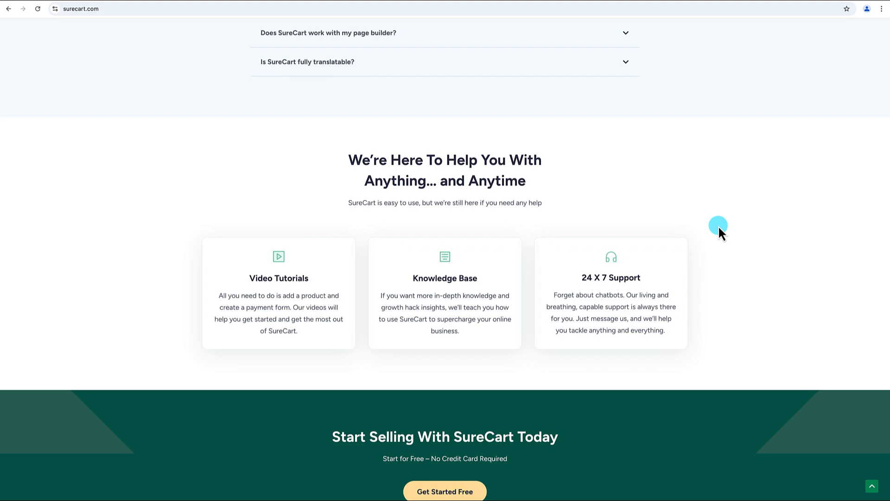
{"action": "scroll", "coordinate": [718, 227], "scroll_direction": "up", "scroll_amount": 20}
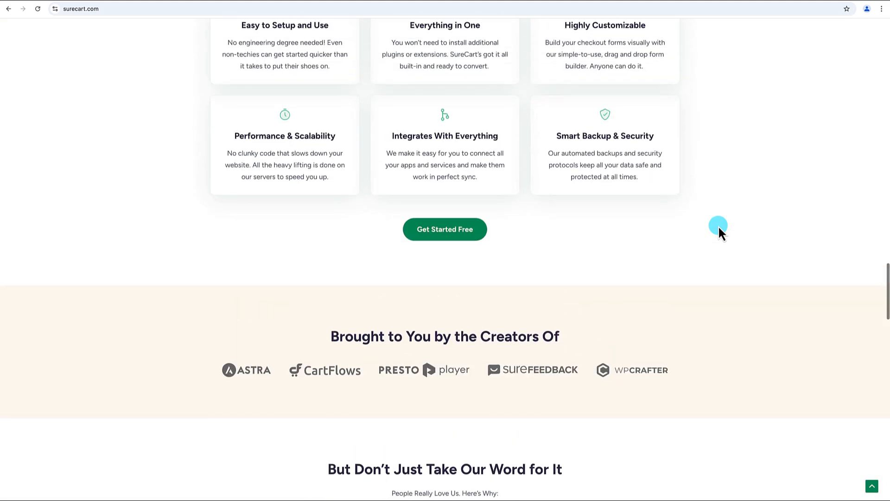
{"action": "scroll", "coordinate": [718, 227], "scroll_direction": "up", "scroll_amount": 15}
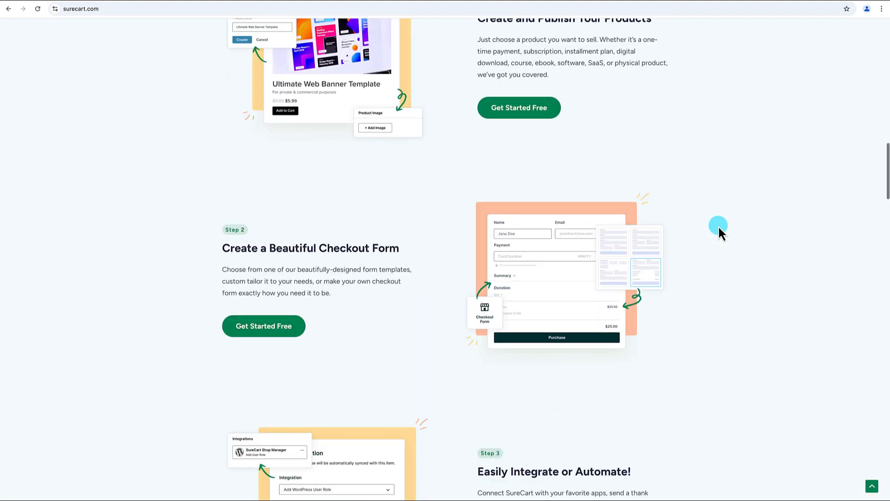
{"action": "scroll", "coordinate": [718, 227], "scroll_direction": "up", "scroll_amount": 15}
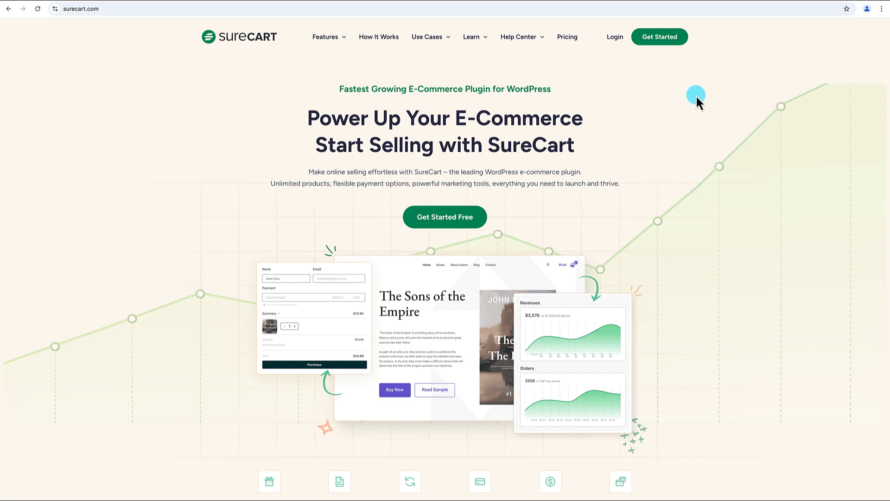
Search Add New Plugin for 'surecart', then install and activate SureCart
{"action": "left_click", "coordinate": [162, 6]}
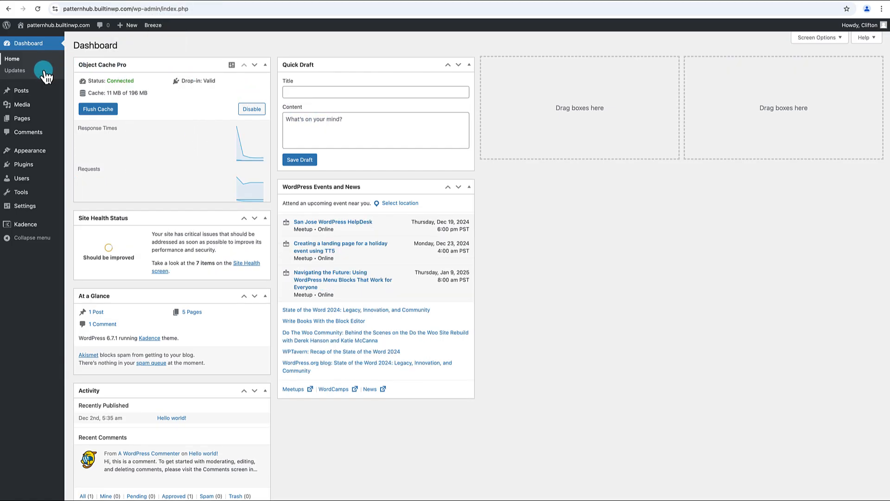
{"action": "mouse_move", "coordinate": [21, 165]}
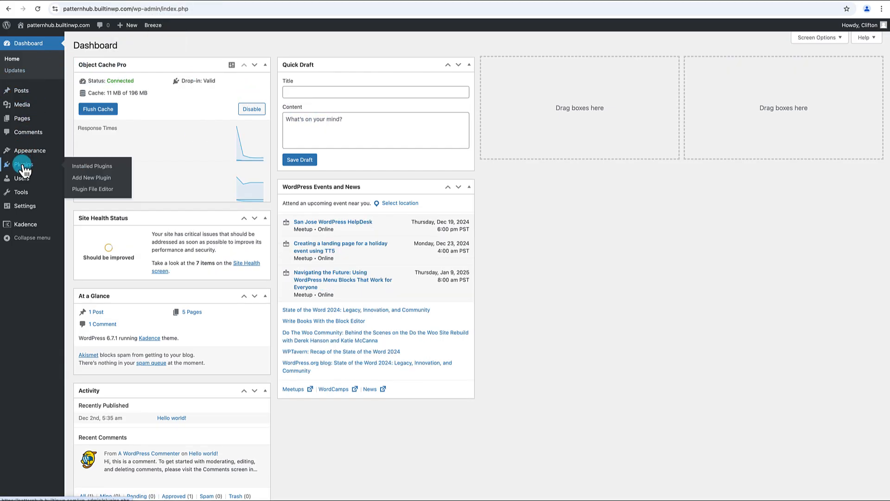
{"action": "left_click", "coordinate": [85, 181]}
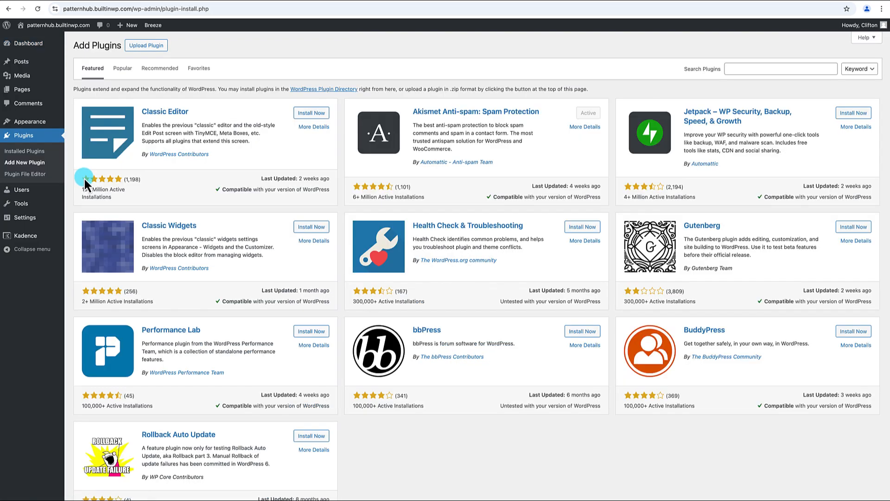
{"action": "left_click", "coordinate": [747, 70]}
{"action": "type", "text": "surecart"}
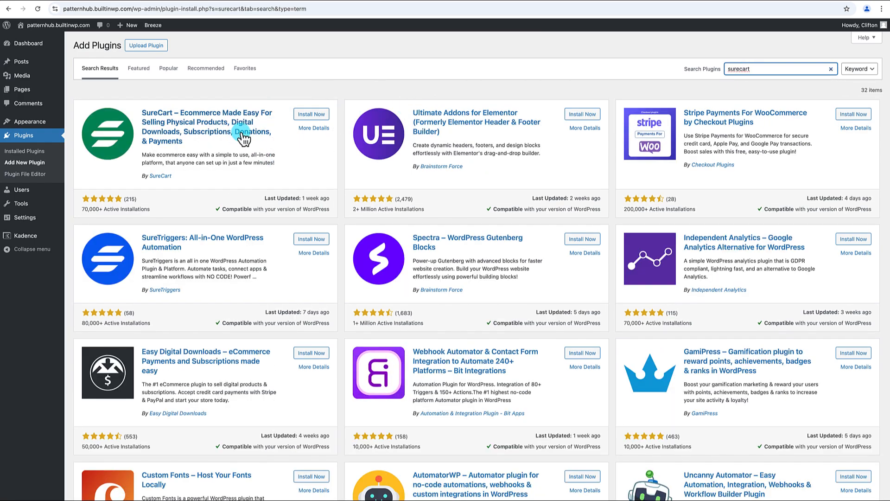
{"action": "left_click", "coordinate": [307, 116]}
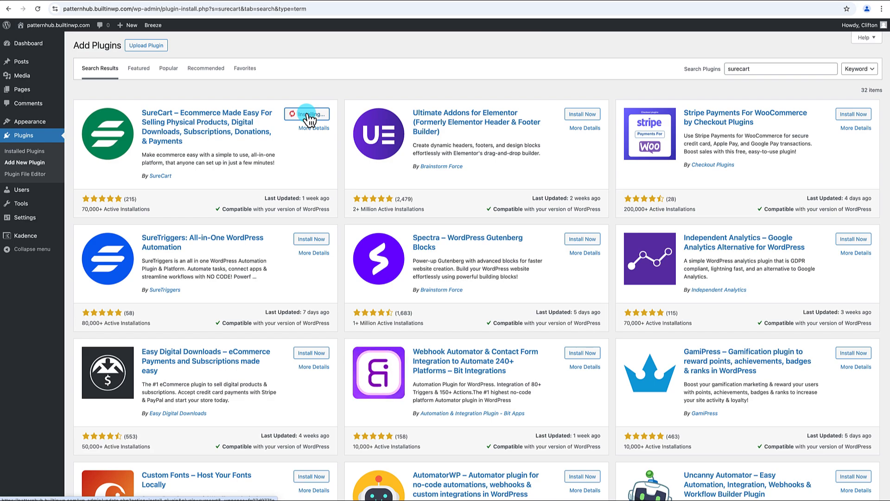
{"action": "left_click", "coordinate": [315, 116]}
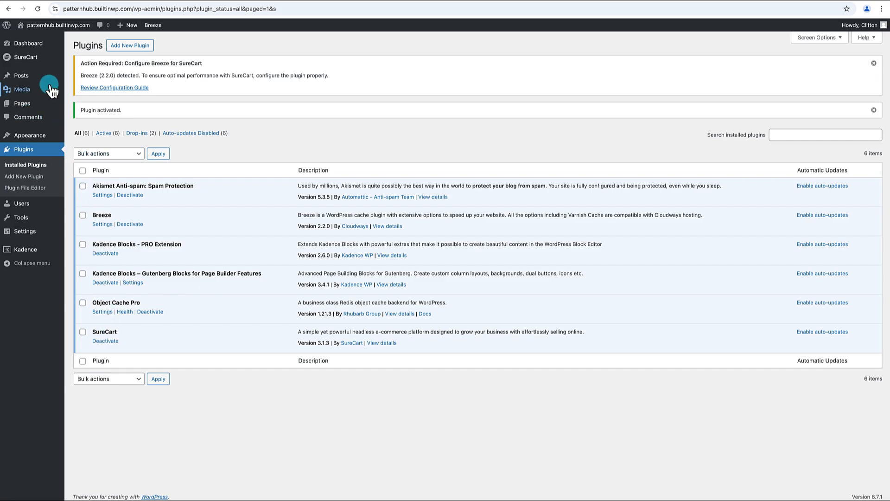
Dismiss the 'Action Required: Configure Breeze for SureCart' notice on the Plugins page
{"action": "mouse_move", "coordinate": [37, 59]}
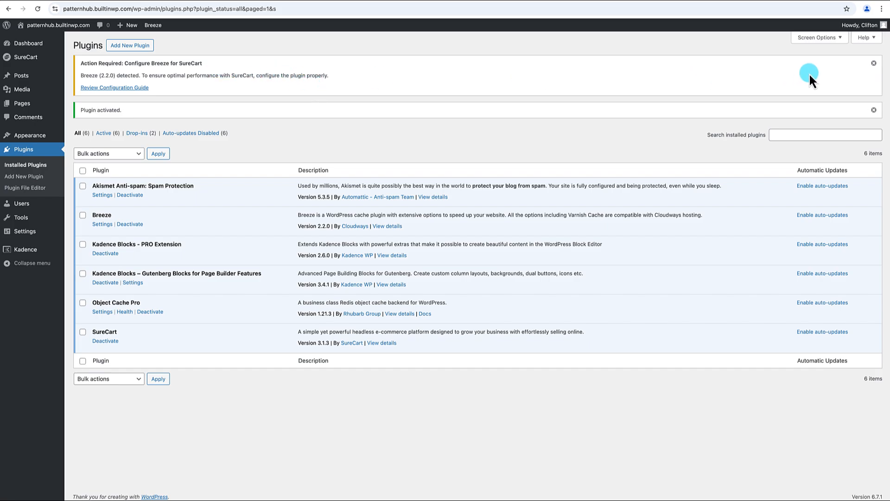
{"action": "left_click", "coordinate": [874, 63]}
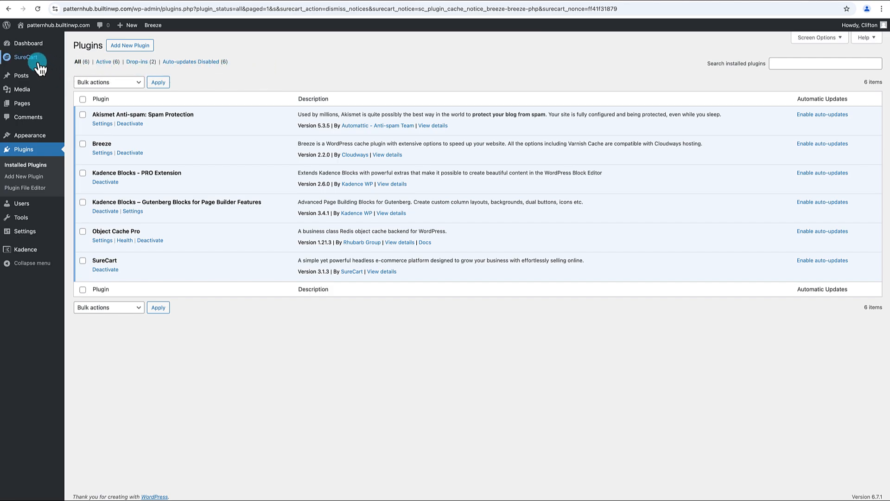
{"action": "mouse_move", "coordinate": [40, 62]}
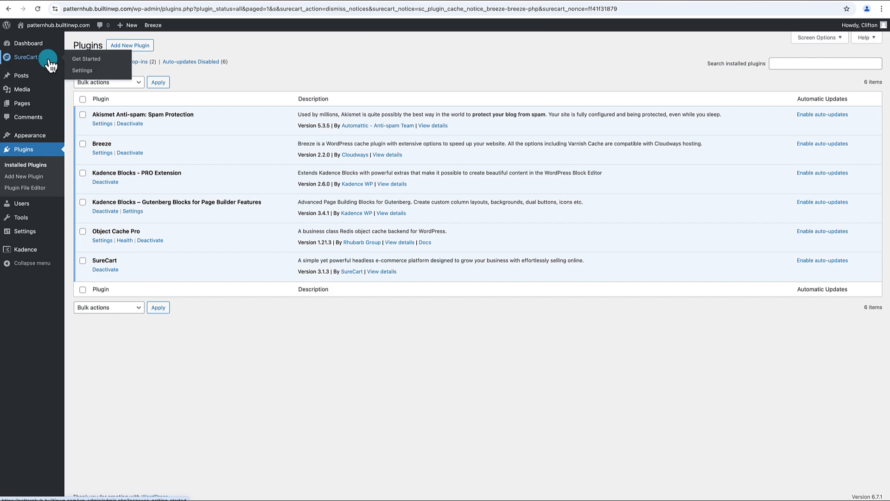
Create a new SureCart store from scratch, accepting brand colour, US dollar currency and notification email
{"action": "left_click", "coordinate": [81, 63]}
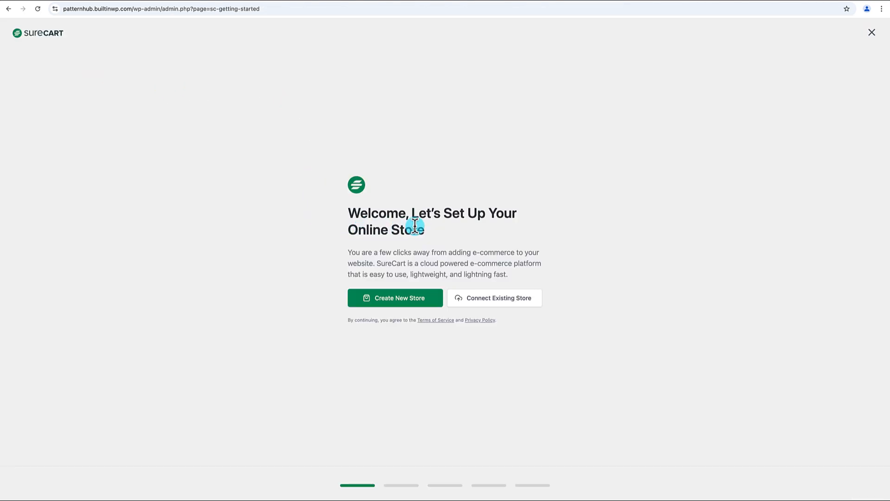
{"action": "left_click", "coordinate": [397, 299]}
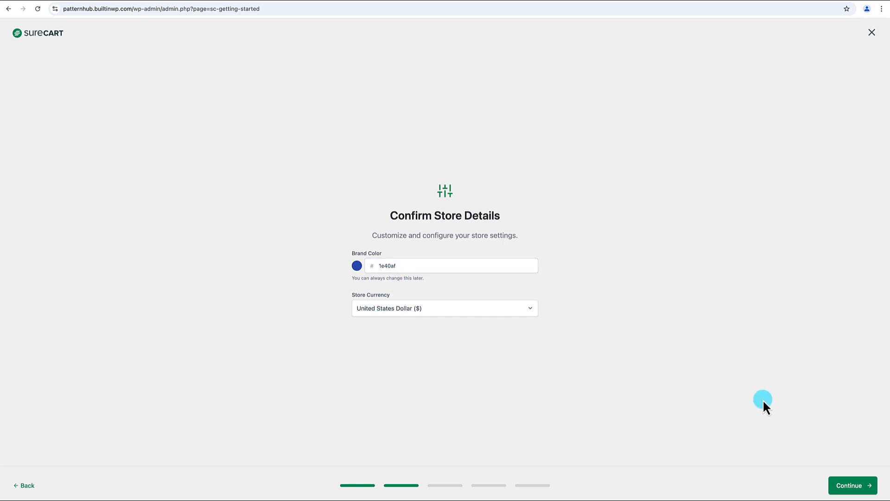
{"action": "left_click", "coordinate": [850, 486]}
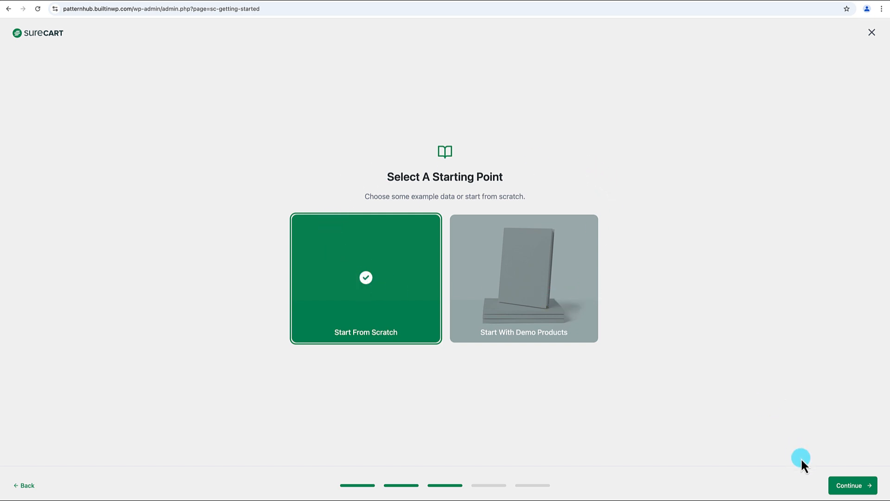
{"action": "left_click", "coordinate": [837, 484]}
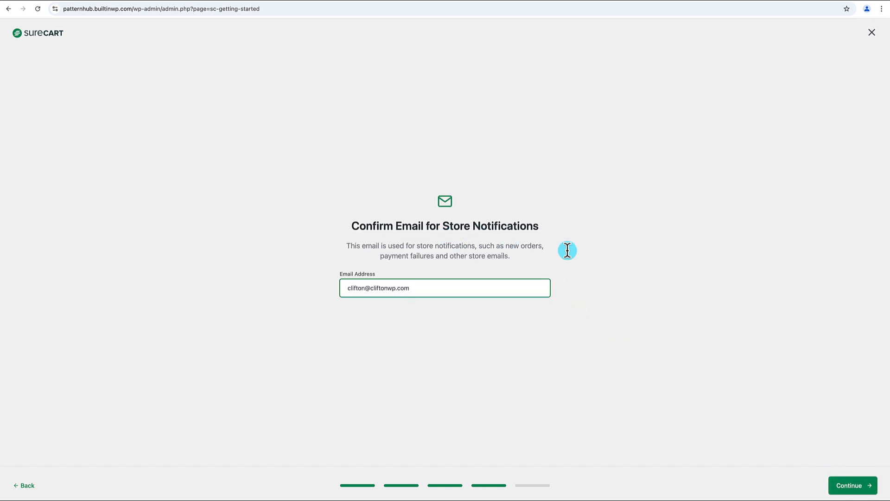
{"action": "left_click", "coordinate": [850, 487]}
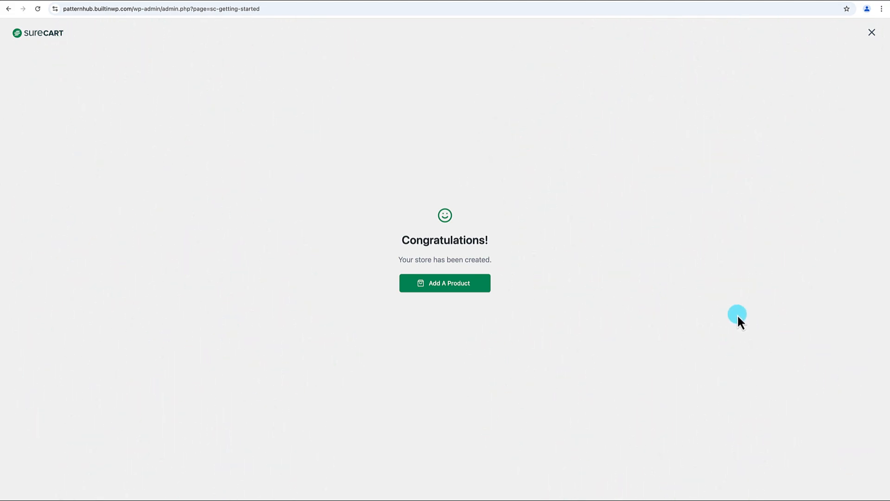
{"action": "left_click", "coordinate": [452, 291]}
{"action": "left_click", "coordinate": [873, 34]}
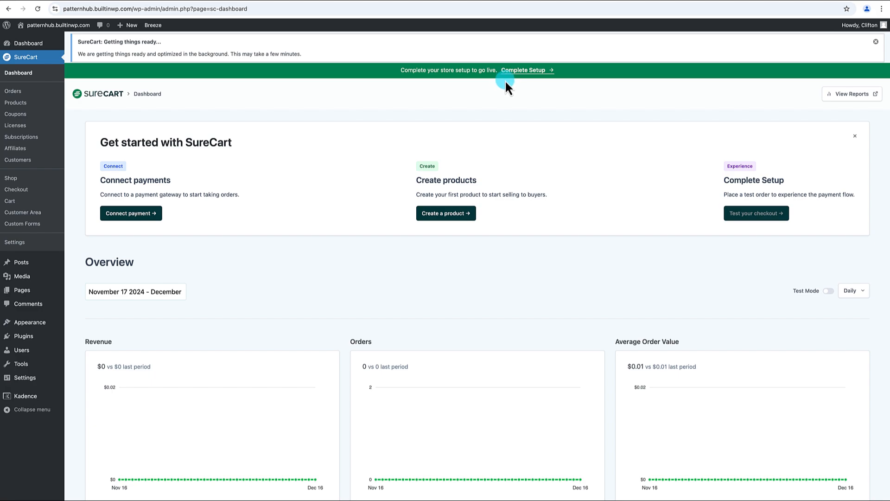
{"action": "scroll", "coordinate": [502, 89], "scroll_direction": "down", "scroll_amount": 1}
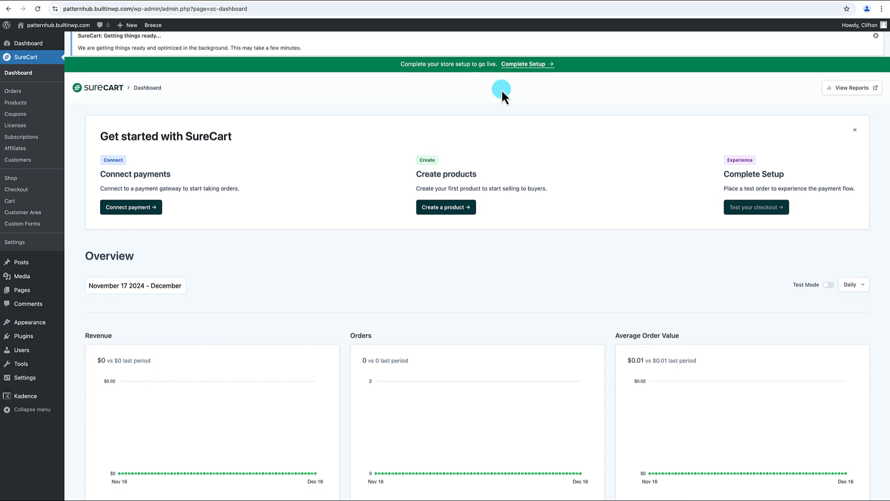
{"action": "scroll", "coordinate": [502, 89], "scroll_direction": "down", "scroll_amount": 1}
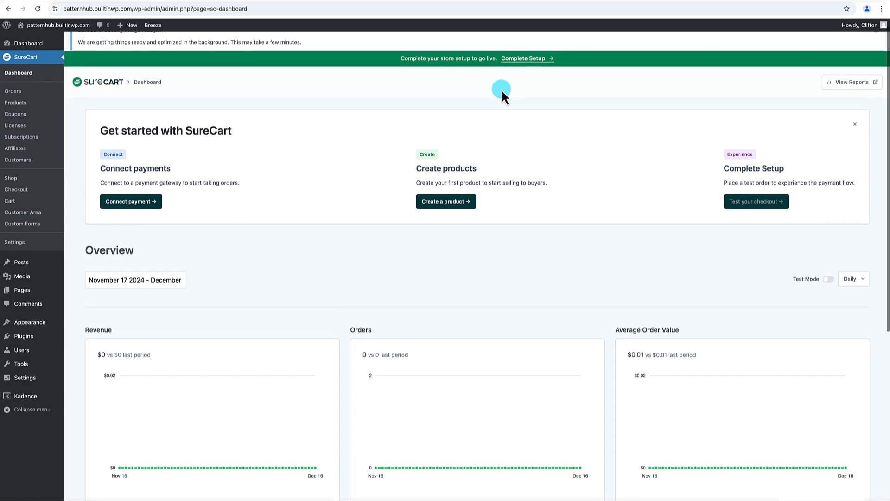
{"action": "scroll", "coordinate": [501, 89], "scroll_direction": "up", "scroll_amount": 1}
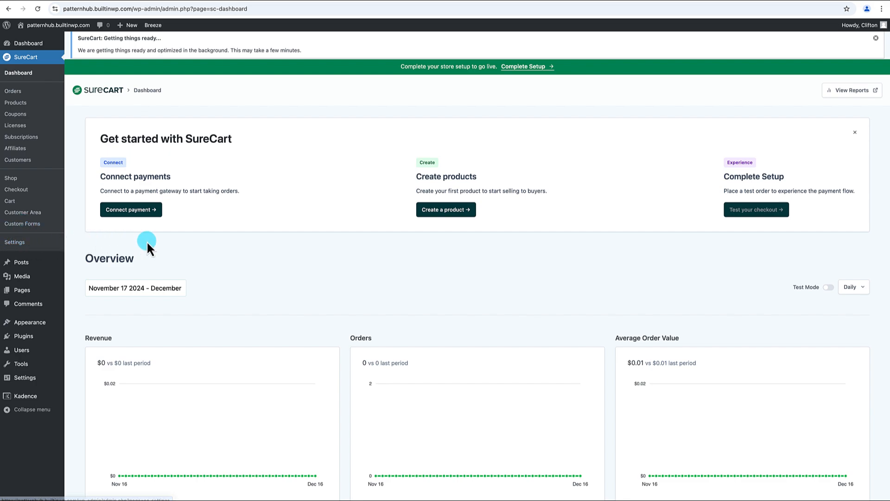
{"action": "scroll", "coordinate": [162, 251], "scroll_direction": "down", "scroll_amount": 1}
{"action": "scroll", "coordinate": [161, 243], "scroll_direction": "down", "scroll_amount": 2}
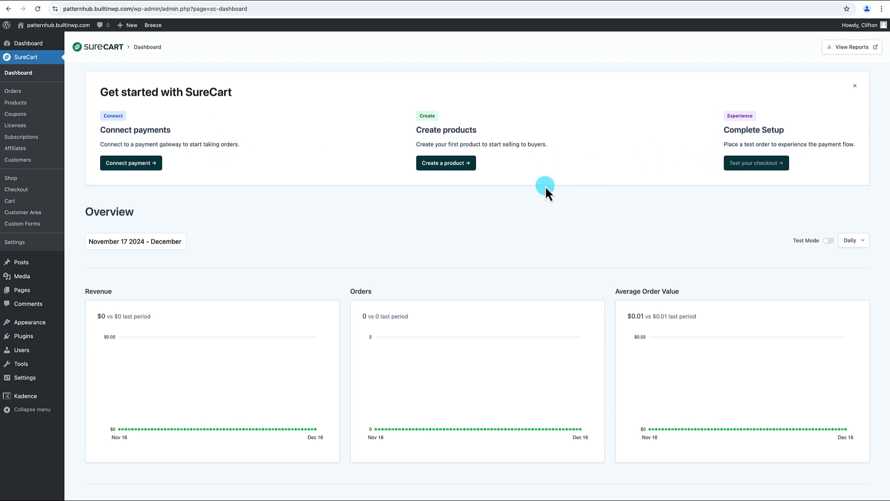
{"action": "scroll", "coordinate": [519, 224], "scroll_direction": "down", "scroll_amount": 2}
{"action": "scroll", "coordinate": [519, 224], "scroll_direction": "down", "scroll_amount": 2}
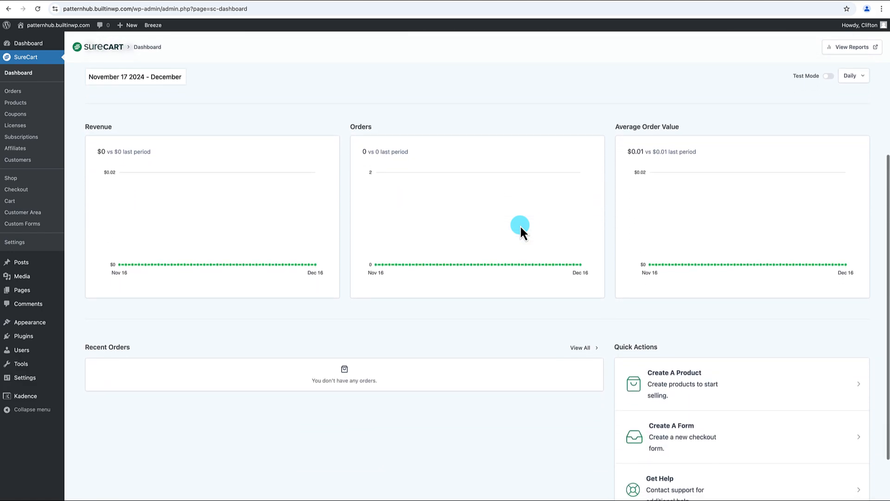
{"action": "scroll", "coordinate": [519, 224], "scroll_direction": "down", "scroll_amount": 2}
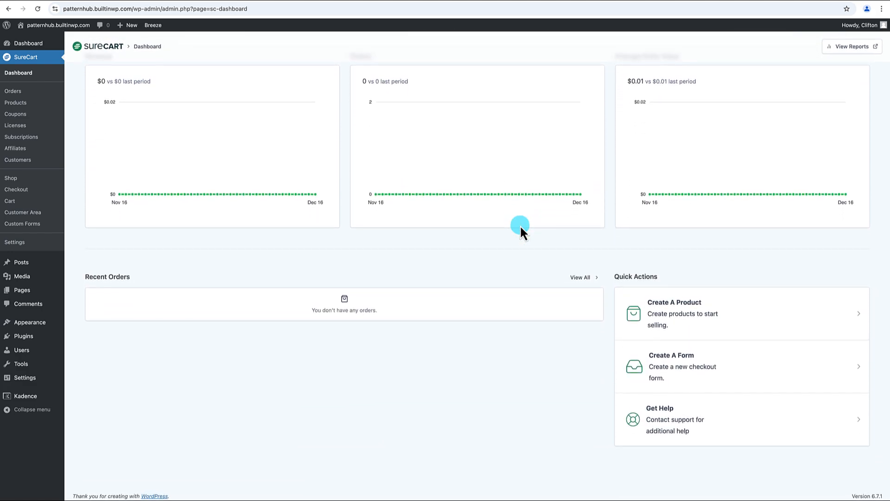
{"action": "scroll", "coordinate": [519, 224], "scroll_direction": "up", "scroll_amount": 2}
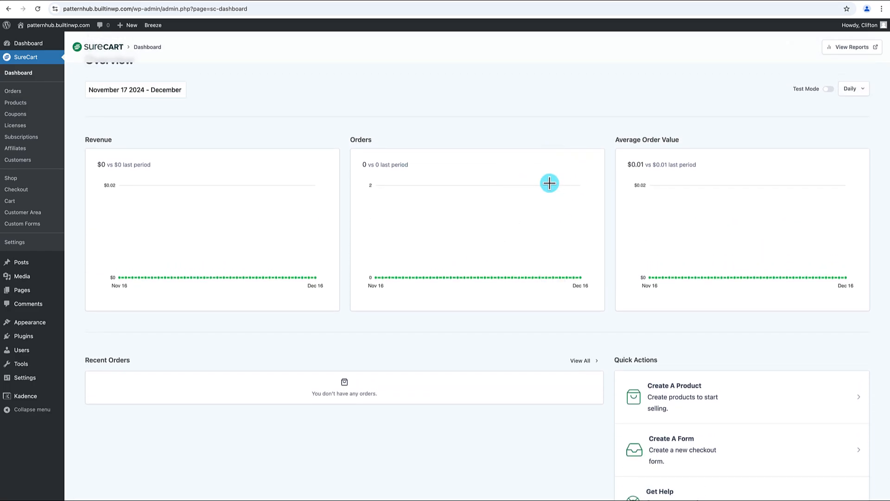
{"action": "scroll", "coordinate": [527, 199], "scroll_direction": "down", "scroll_amount": 1}
{"action": "scroll", "coordinate": [528, 198], "scroll_direction": "down", "scroll_amount": 1}
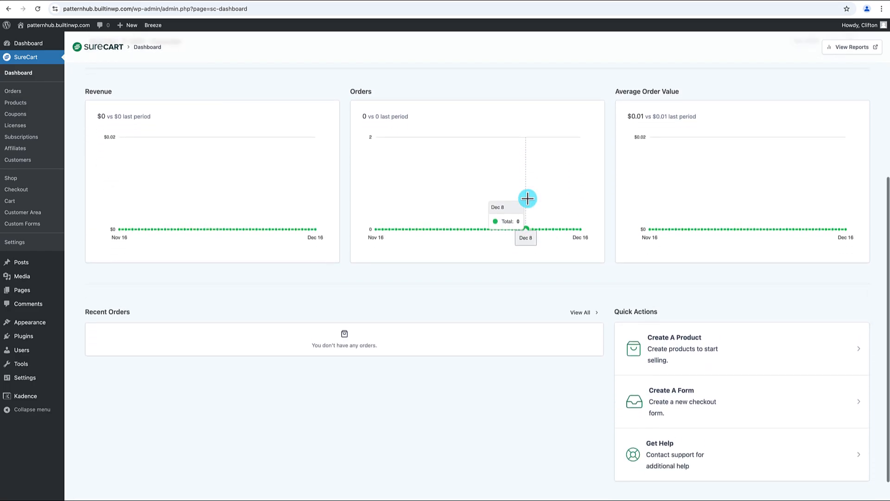
{"action": "scroll", "coordinate": [527, 199], "scroll_direction": "up", "scroll_amount": 5}
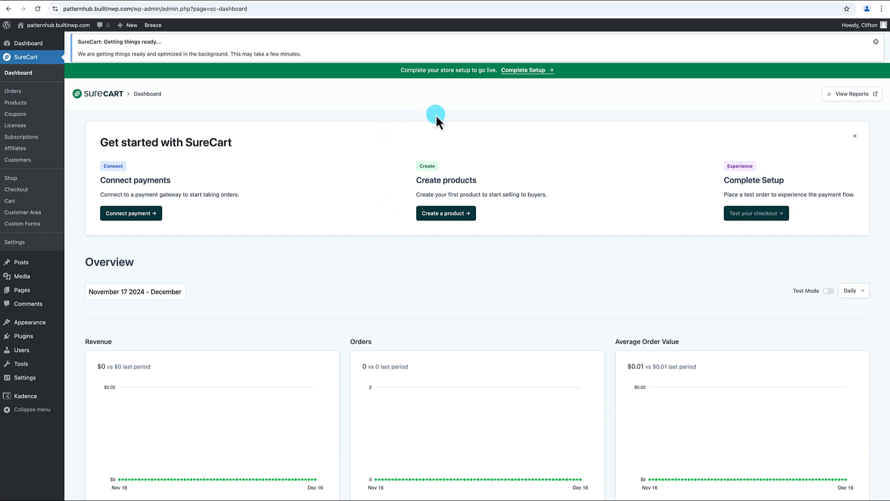
Open the Complete Setup sign-up page for the patternhub.builtinwp.com store
{"action": "left_click", "coordinate": [529, 73]}
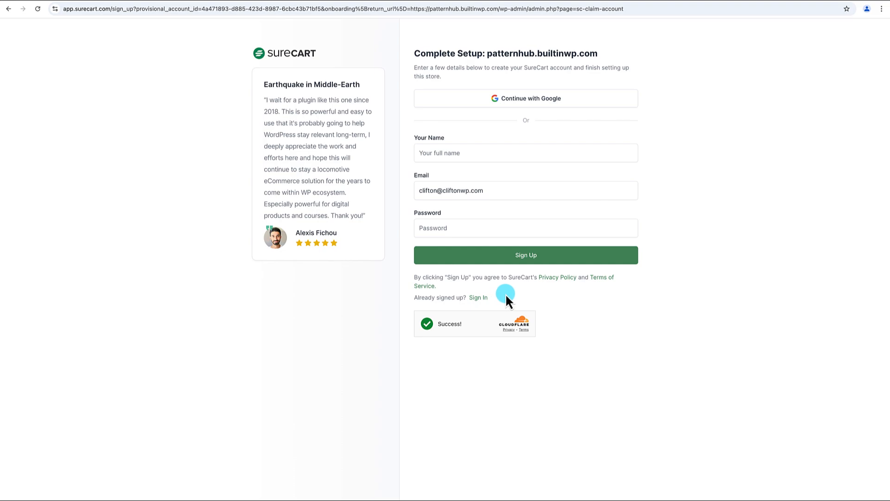
Sign in with the existing SureCart account using the autofilled credentials to connect the store
{"action": "left_click", "coordinate": [480, 298]}
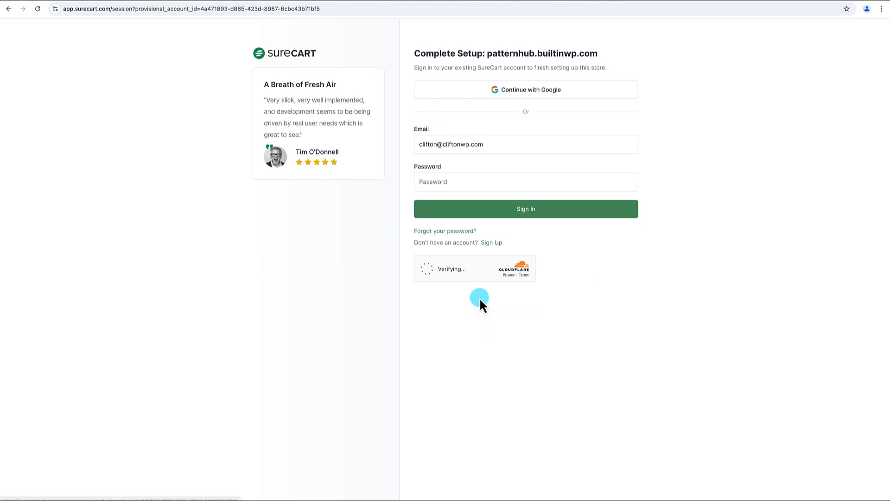
{"action": "triple_click", "coordinate": [487, 144]}
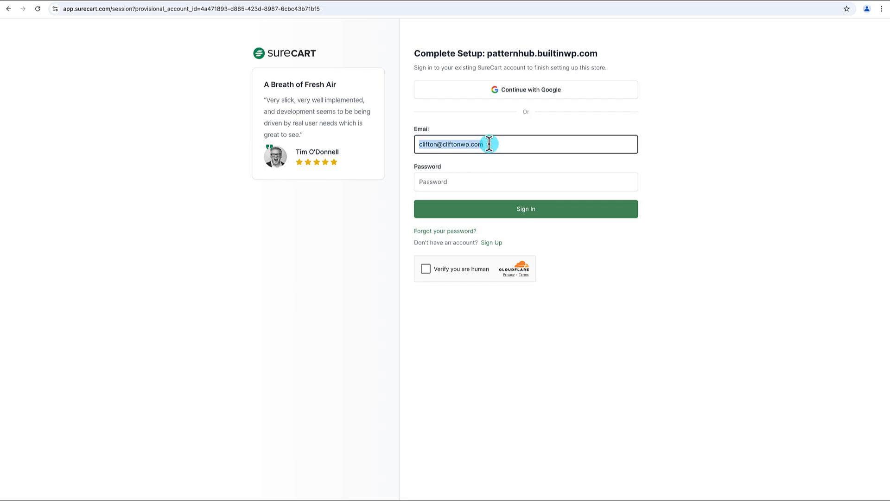
{"action": "left_click", "coordinate": [504, 164]}
{"action": "left_click", "coordinate": [535, 209]}
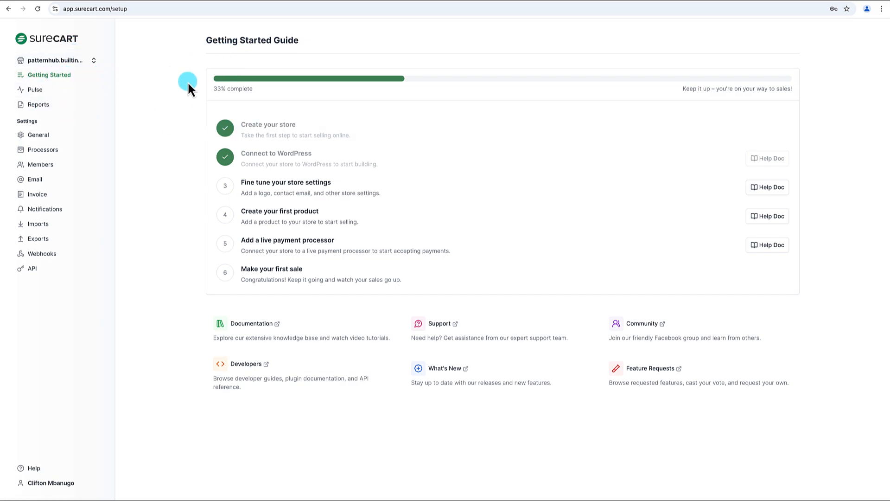
Look over the Pulse dashboard and Reports list, then open the store's General settings
{"action": "left_click", "coordinate": [29, 91]}
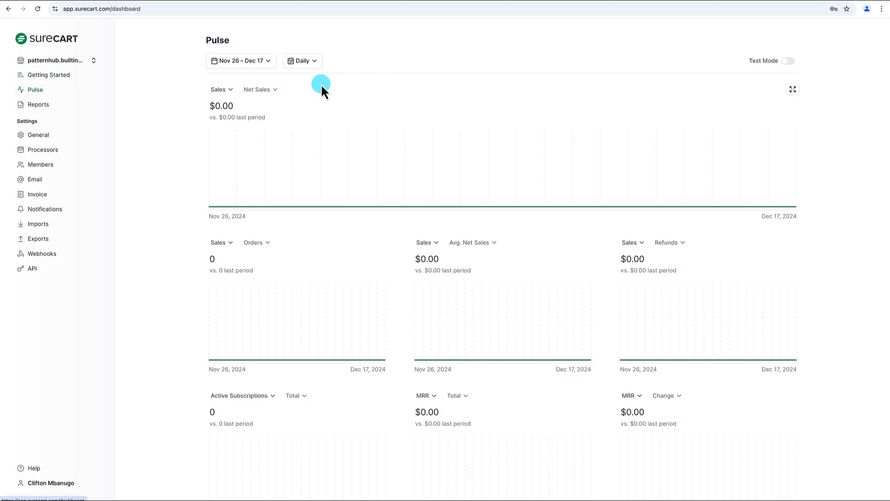
{"action": "left_click", "coordinate": [37, 106]}
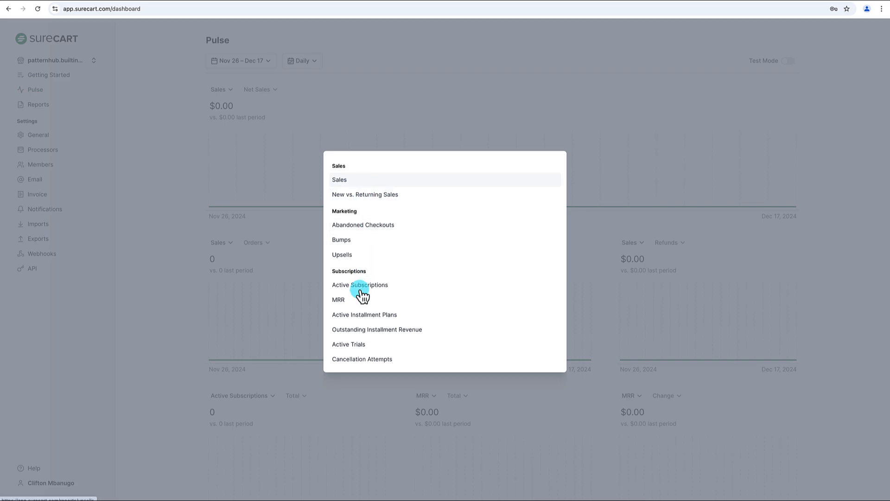
{"action": "left_click", "coordinate": [194, 198]}
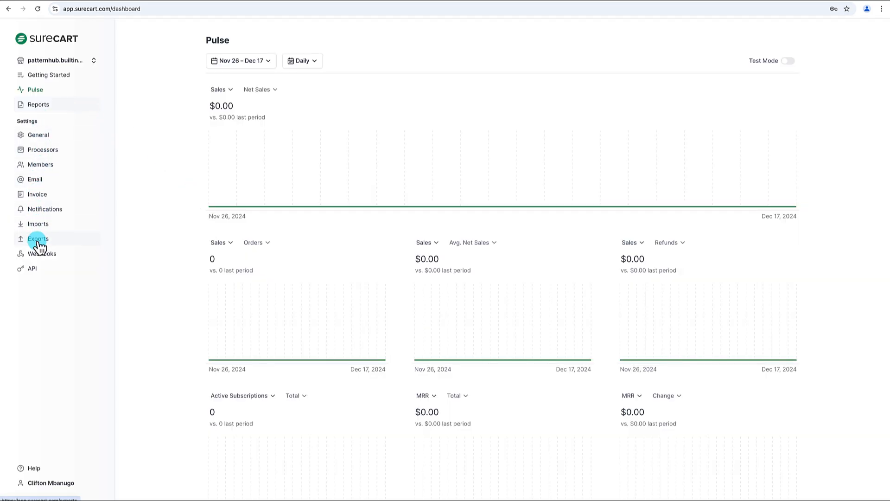
{"action": "left_click", "coordinate": [39, 141]}
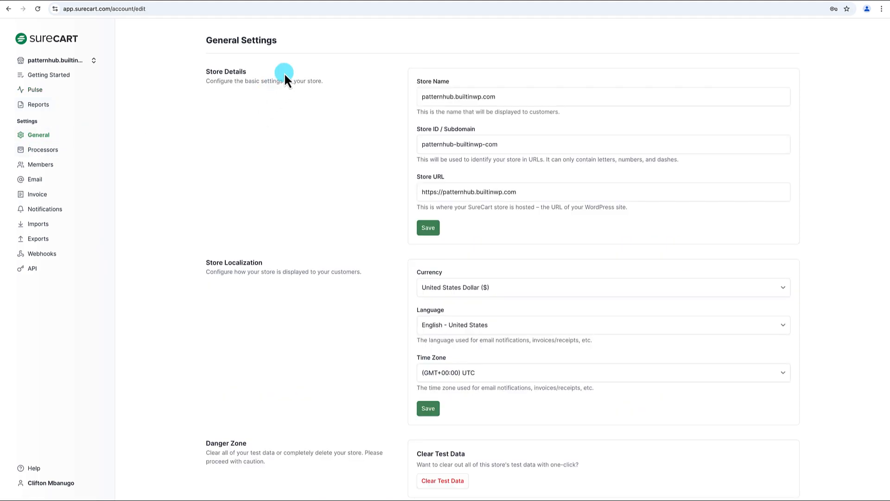
{"action": "scroll", "coordinate": [264, 264], "scroll_direction": "down", "scroll_amount": 4}
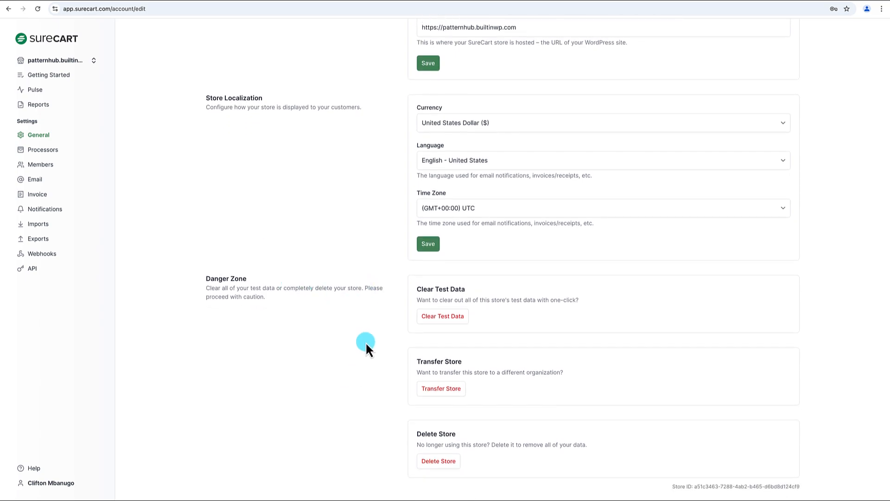
{"action": "scroll", "coordinate": [385, 308], "scroll_direction": "up", "scroll_amount": 4}
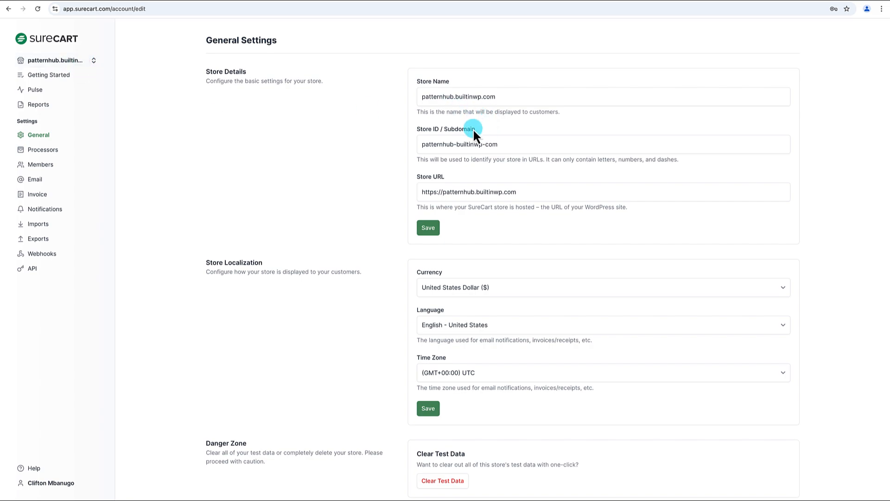
Rename the store to 'PatternHub Designs' and save it
{"action": "left_click_drag", "start_coordinate": [517, 95], "coordinate": [425, 96]}
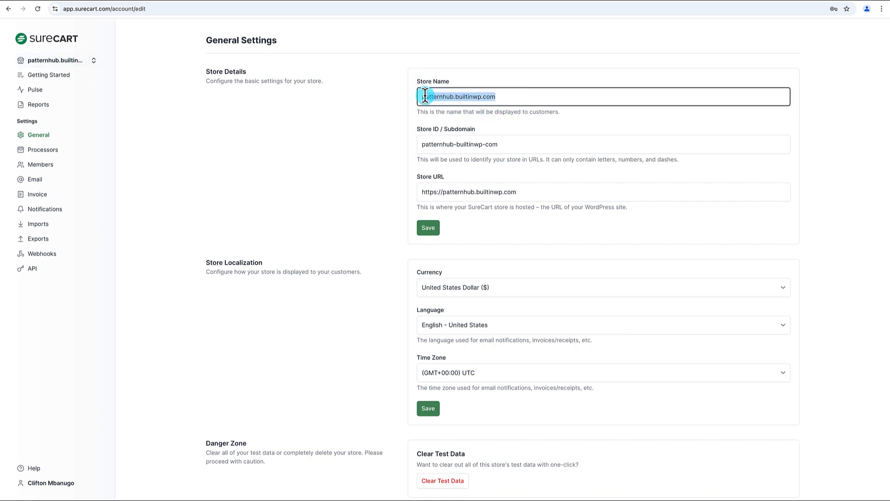
{"action": "key", "text": "BackSpace"}
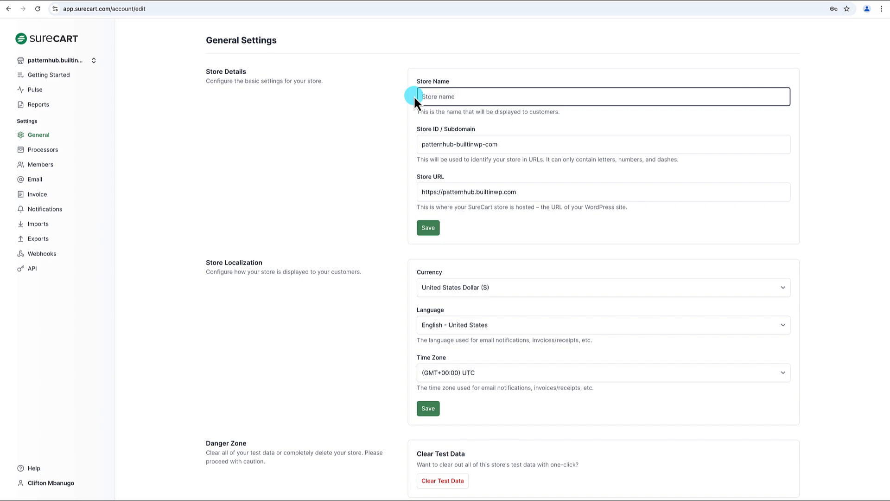
{"action": "type", "text": "PatternHub Designs"}
{"action": "left_click", "coordinate": [374, 119]}
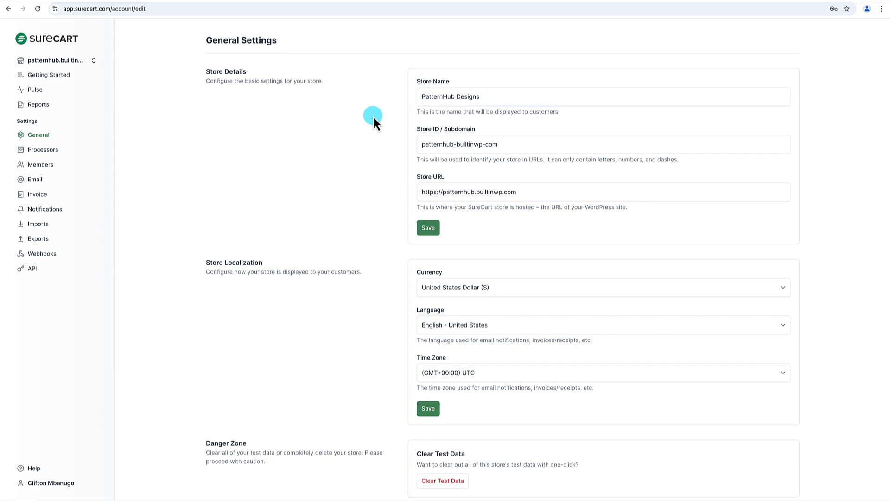
{"action": "left_click", "coordinate": [429, 227]}
Set the store time zone to (GMT-08:00) Pacific Time (US & Canada) and save
{"action": "scroll", "coordinate": [365, 235], "scroll_direction": "down", "scroll_amount": 2}
{"action": "scroll", "coordinate": [364, 234], "scroll_direction": "down", "scroll_amount": 3}
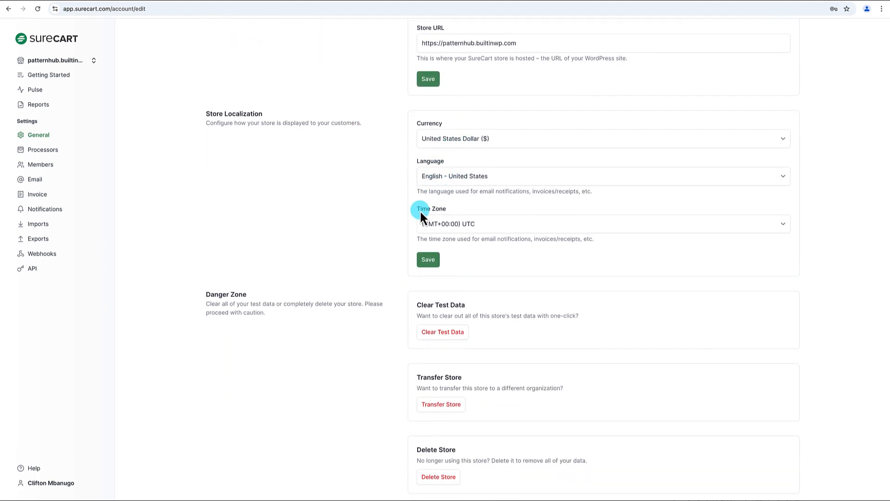
{"action": "left_click", "coordinate": [467, 224]}
{"action": "scroll", "coordinate": [466, 218], "scroll_direction": "down", "scroll_amount": 10}
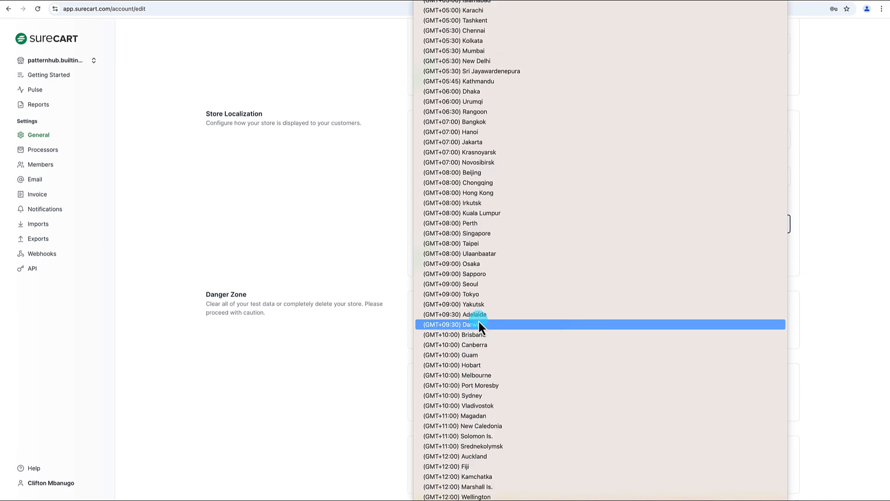
{"action": "scroll", "coordinate": [474, 57], "scroll_direction": "up", "scroll_amount": 15}
{"action": "left_click", "coordinate": [474, 56]}
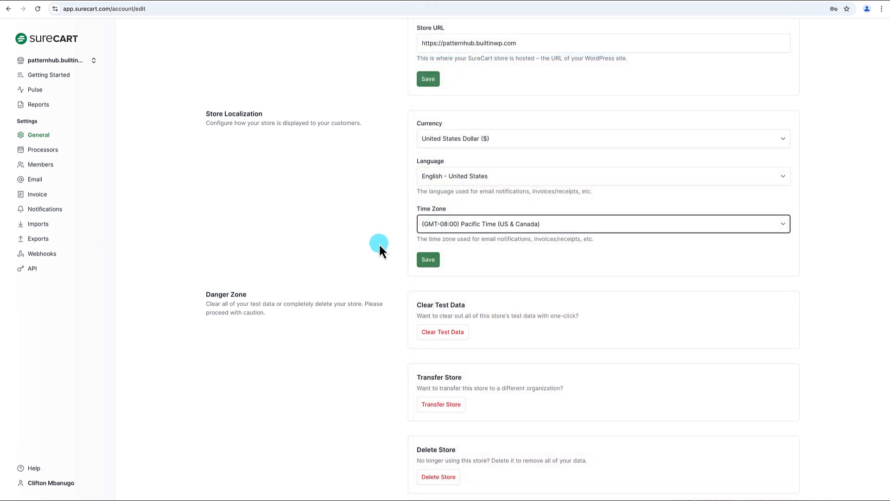
{"action": "left_click", "coordinate": [434, 258]}
{"action": "scroll", "coordinate": [436, 357], "scroll_direction": "down", "scroll_amount": 1}
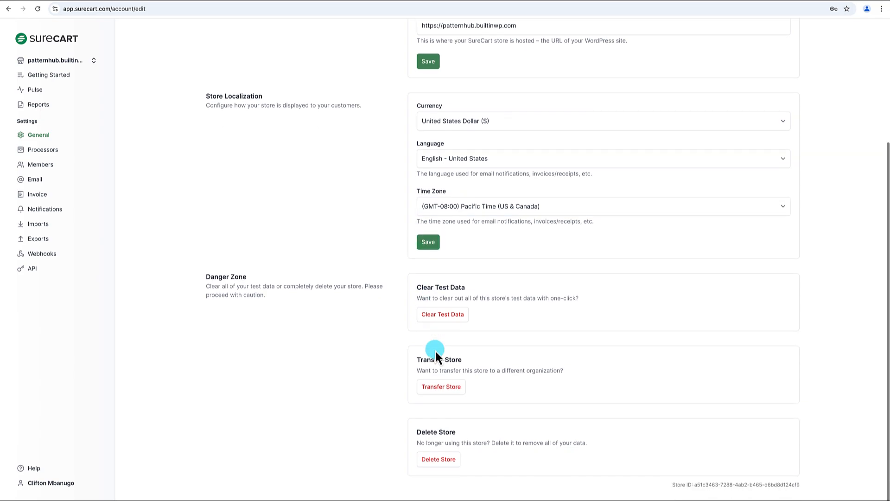
{"action": "scroll", "coordinate": [435, 350], "scroll_direction": "up", "scroll_amount": 2}
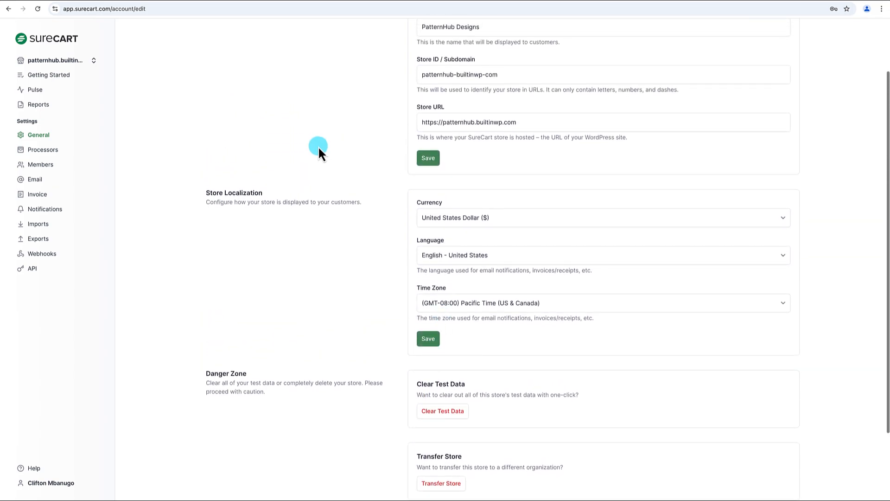
Connect the Stripe account to SureCart in test mode
{"action": "left_click", "coordinate": [49, 155]}
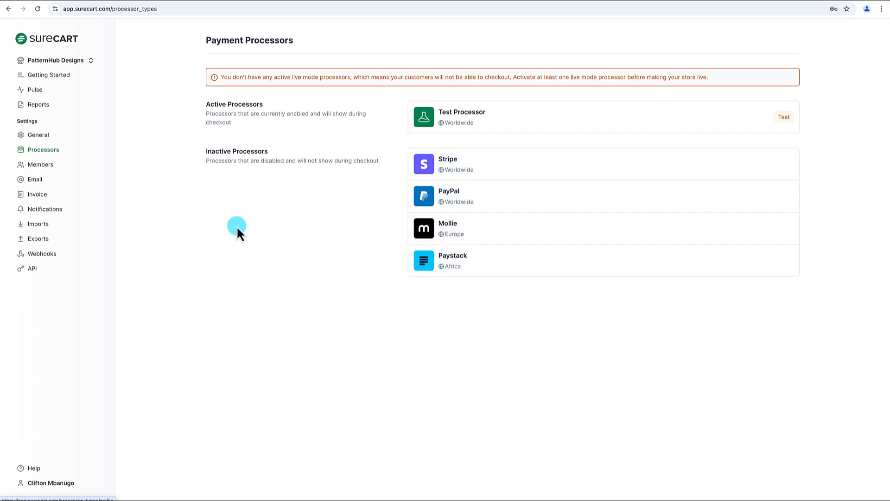
{"action": "left_click", "coordinate": [500, 166]}
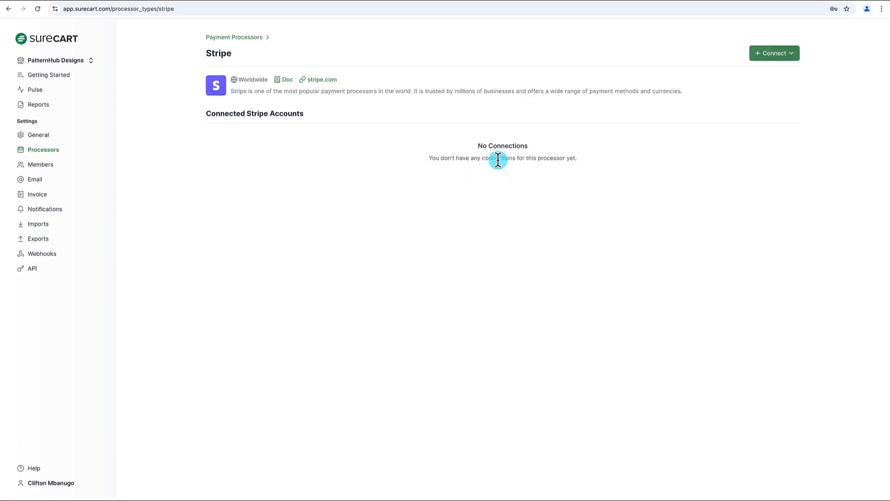
{"action": "left_click", "coordinate": [780, 56]}
{"action": "left_click", "coordinate": [751, 91]}
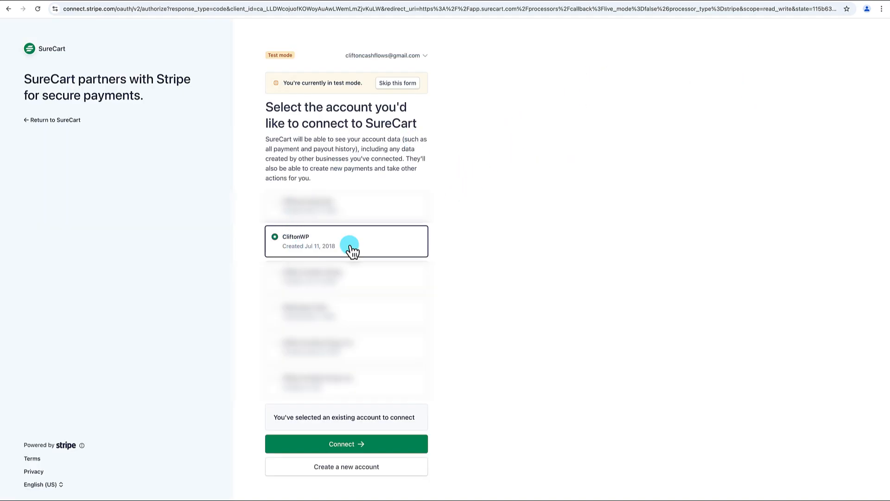
{"action": "left_click", "coordinate": [359, 444]}
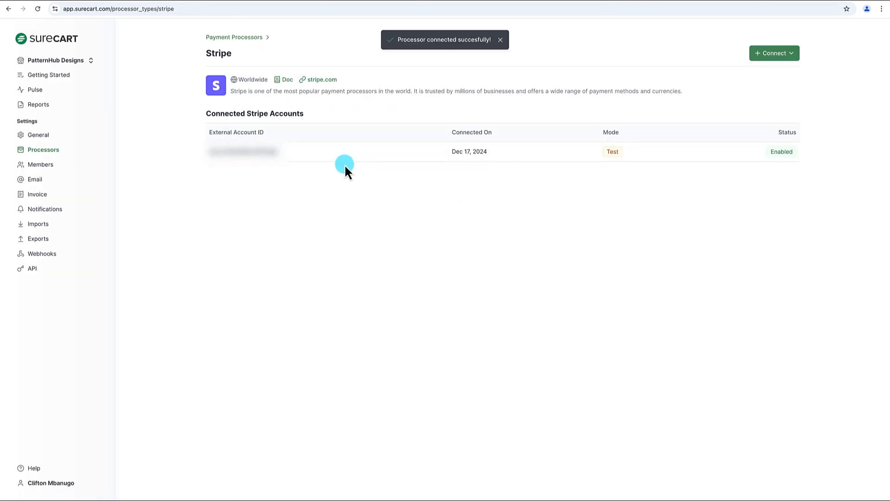
Connect the same Stripe account in live mode, then view the Members list
{"action": "left_click", "coordinate": [793, 55]}
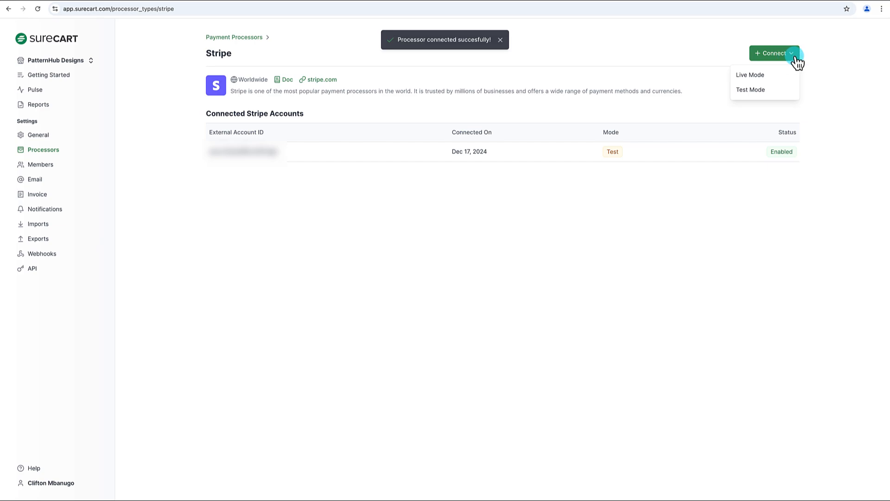
{"action": "left_click", "coordinate": [756, 74]}
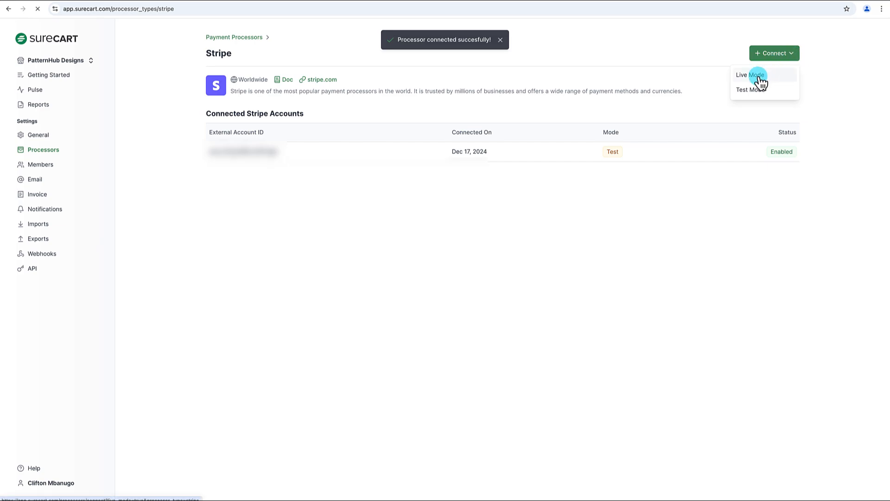
{"action": "left_click", "coordinate": [349, 411]}
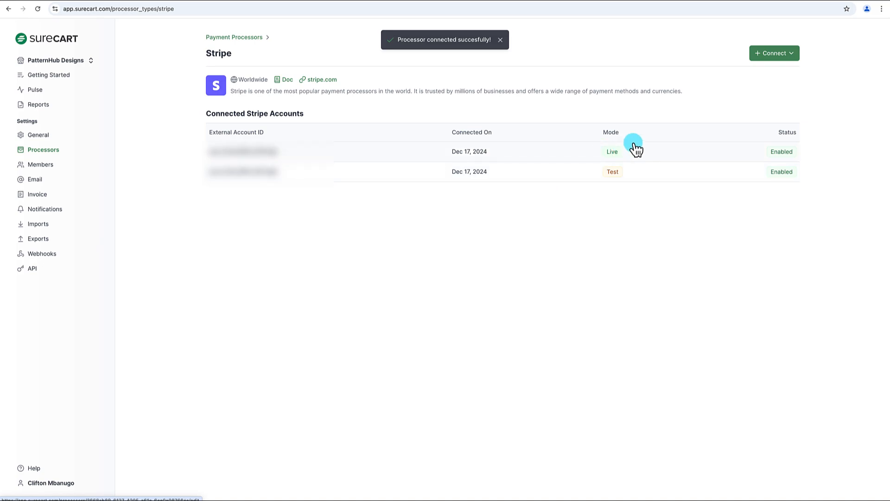
{"action": "left_click", "coordinate": [70, 164]}
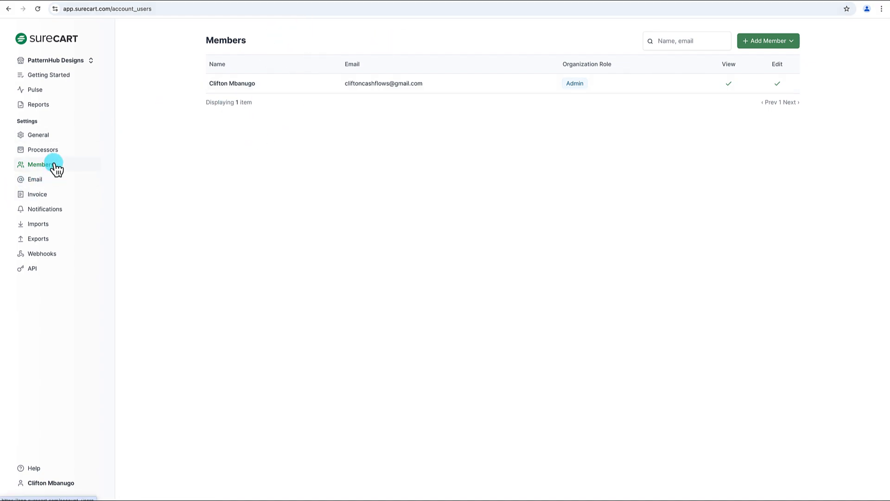
{"action": "left_click", "coordinate": [40, 180]}
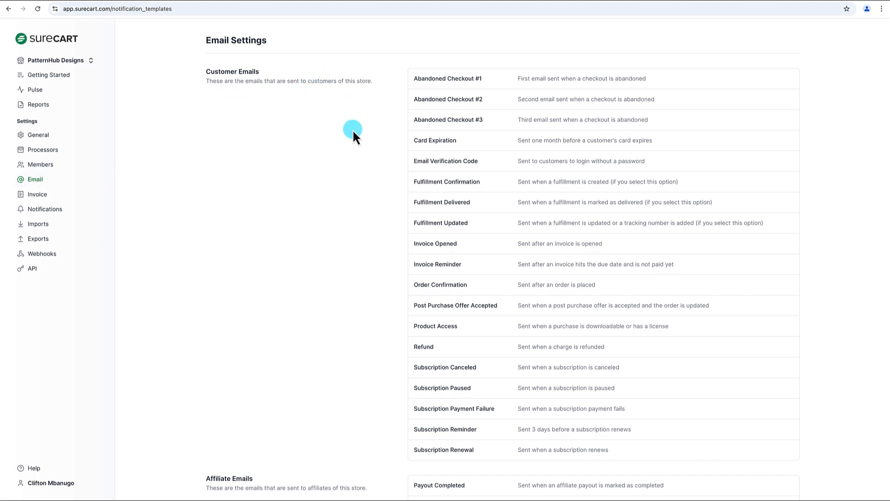
{"action": "scroll", "coordinate": [353, 133], "scroll_direction": "down", "scroll_amount": 1}
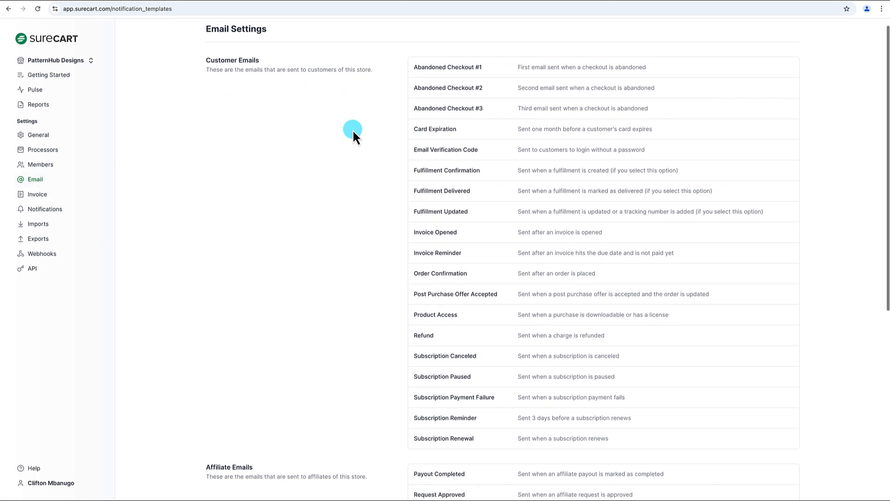
{"action": "scroll", "coordinate": [353, 134], "scroll_direction": "down", "scroll_amount": 2}
{"action": "scroll", "coordinate": [353, 135], "scroll_direction": "up", "scroll_amount": 2}
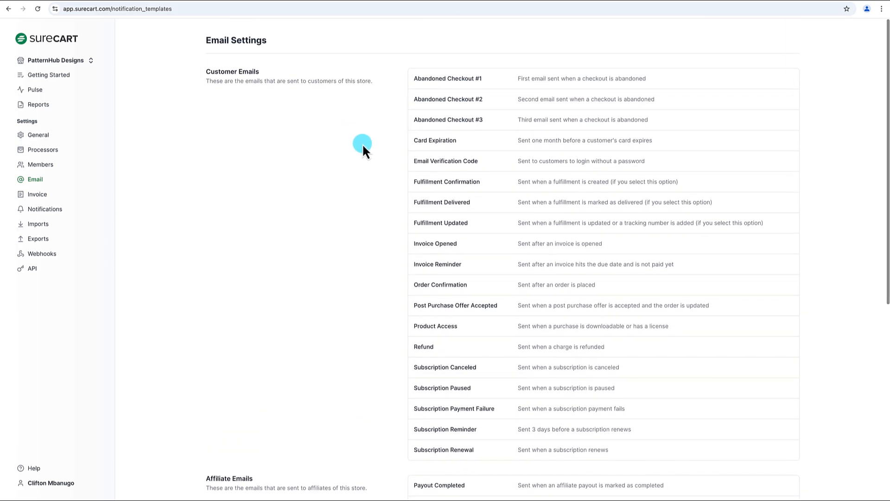
{"action": "scroll", "coordinate": [363, 143], "scroll_direction": "down", "scroll_amount": 5}
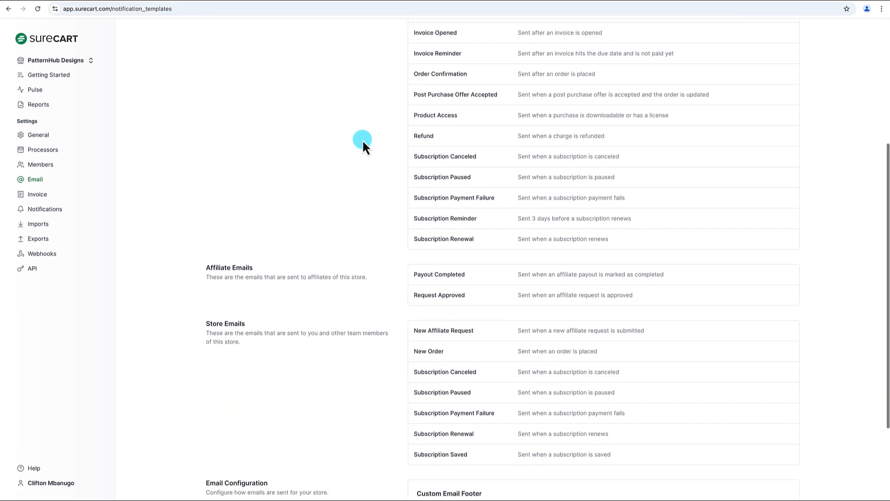
{"action": "scroll", "coordinate": [363, 144], "scroll_direction": "down", "scroll_amount": 3}
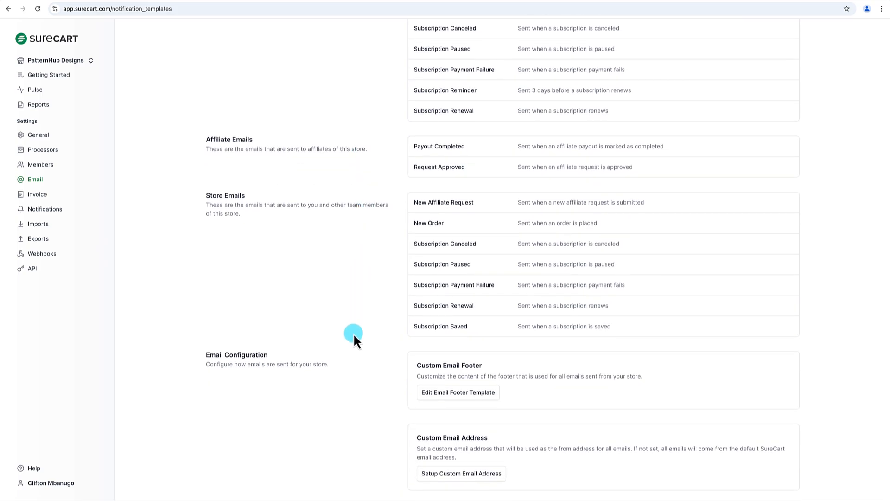
{"action": "scroll", "coordinate": [396, 254], "scroll_direction": "up", "scroll_amount": 8}
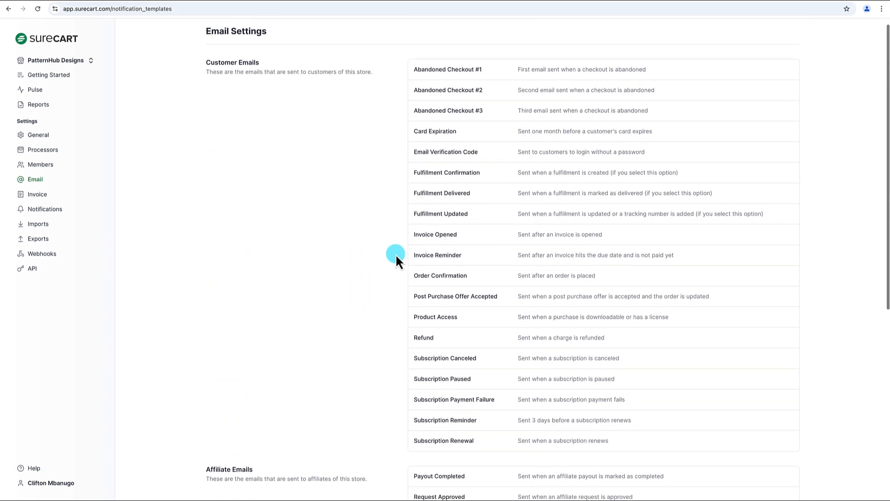
{"action": "scroll", "coordinate": [396, 254], "scroll_direction": "down", "scroll_amount": 7}
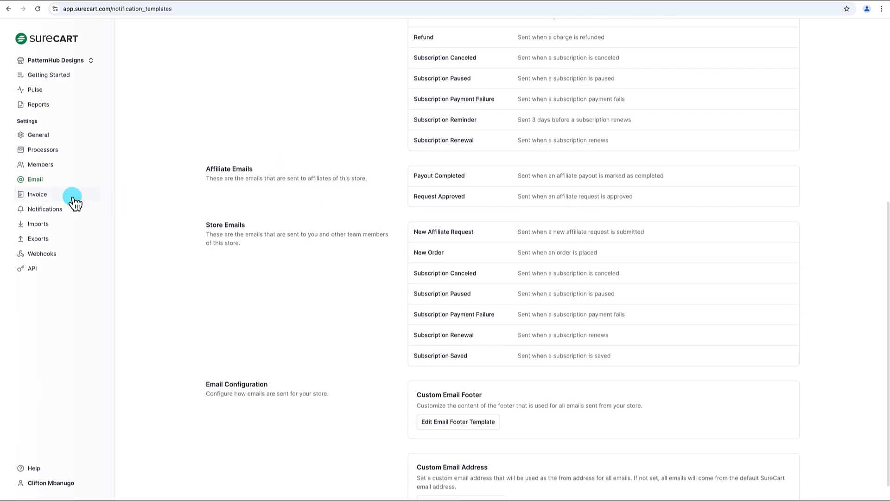
Browse the Invoice preview, Notifications and Imports settings, ending on the API Tokens list
{"action": "left_click", "coordinate": [35, 196]}
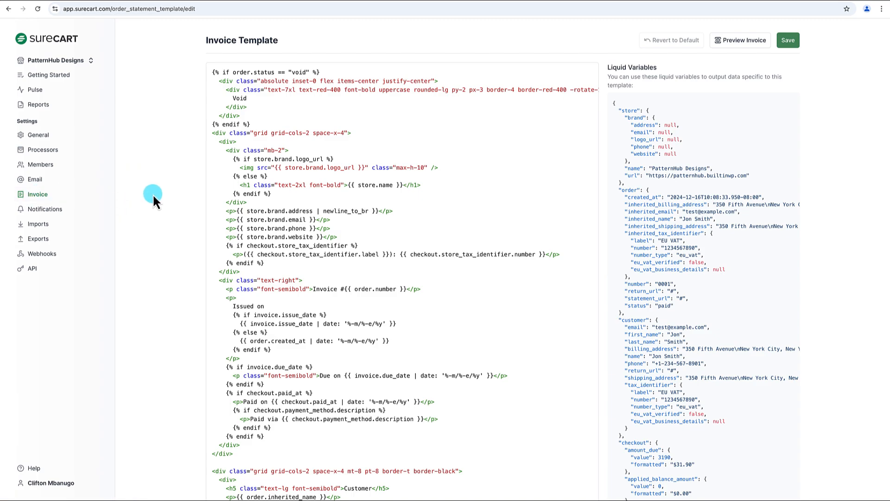
{"action": "left_click", "coordinate": [744, 42]}
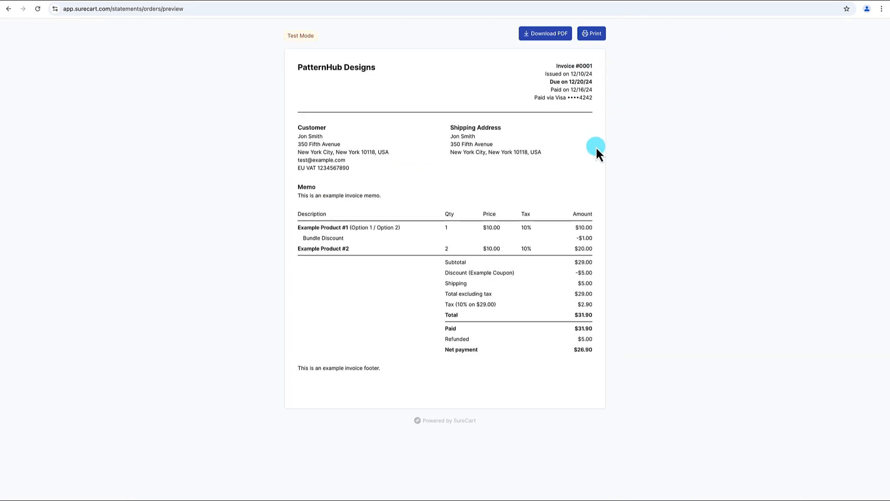
{"action": "key", "text": "alt+Left"}
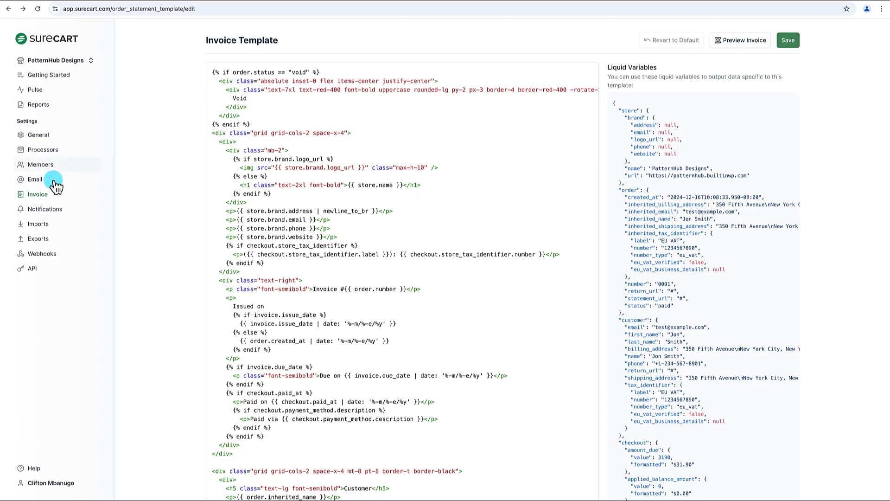
{"action": "left_click", "coordinate": [48, 211]}
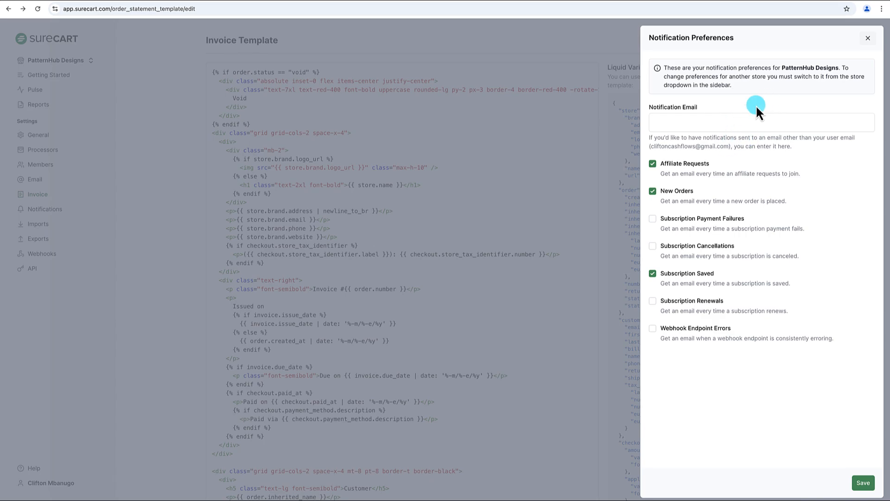
{"action": "left_click", "coordinate": [868, 38]}
{"action": "left_click", "coordinate": [52, 225]}
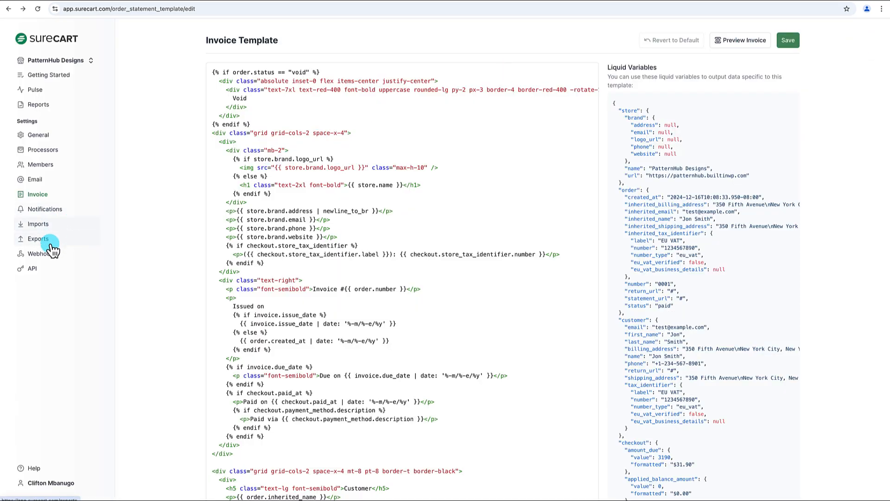
{"action": "left_click", "coordinate": [37, 269]}
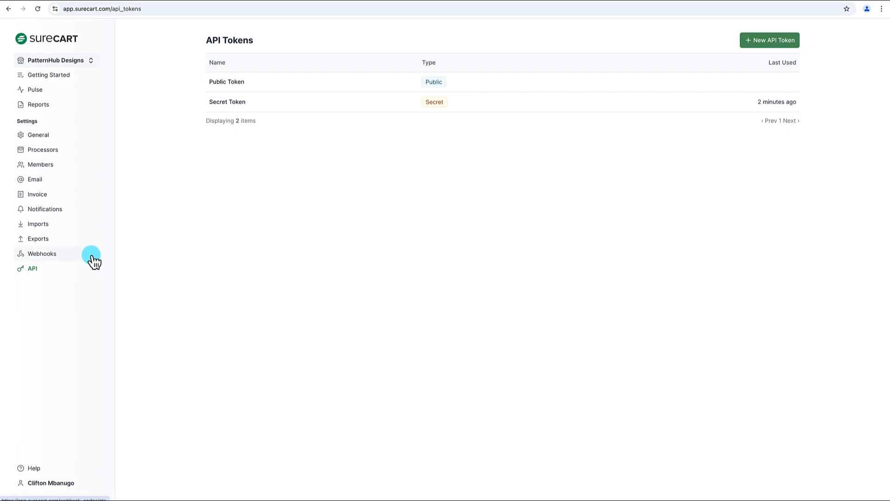
Load patternhub.builtinwp.com/wp-admin/ and open the SureCart Dashboard in WordPress
{"action": "left_click", "coordinate": [124, 12]}
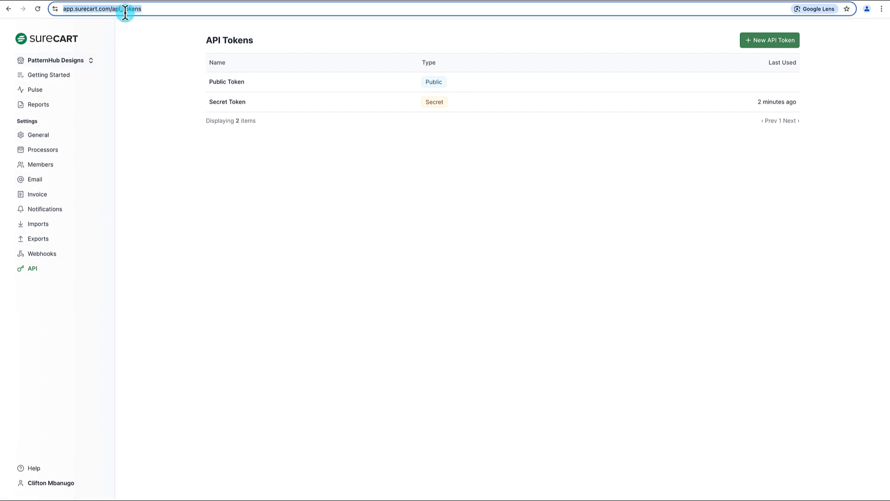
{"action": "type", "text": "patternhub.builtinwp.com/wp-admin/"}
{"action": "key", "text": "Return"}
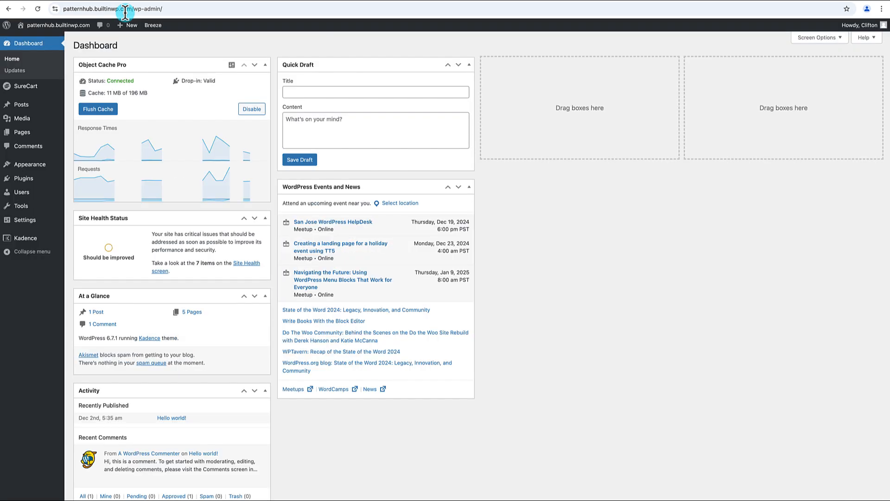
{"action": "mouse_move", "coordinate": [34, 89]}
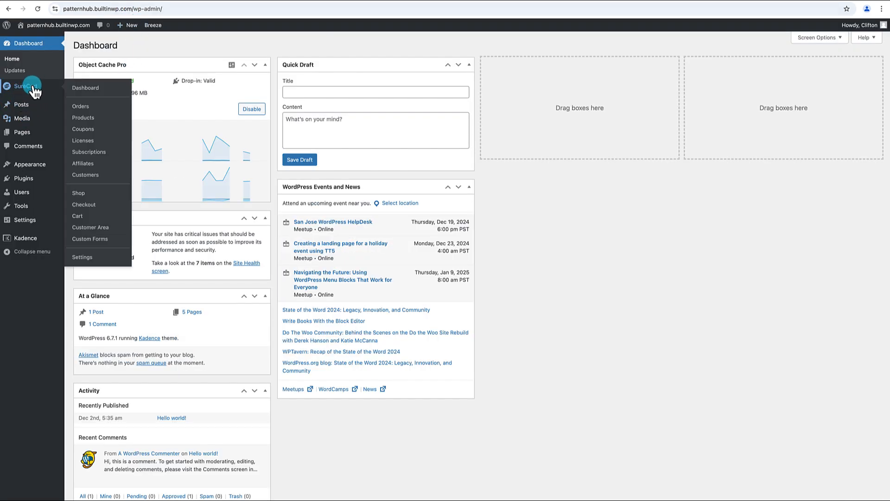
{"action": "left_click", "coordinate": [80, 87]}
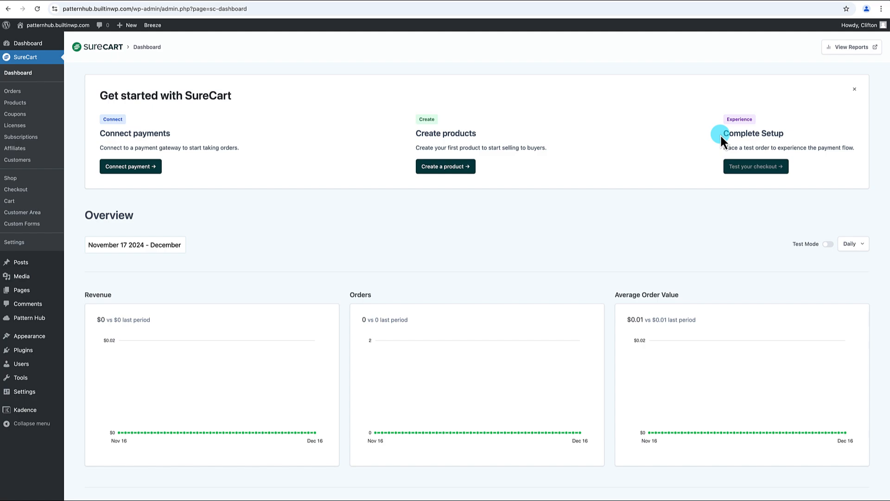
{"action": "left_click", "coordinate": [245, 1]}
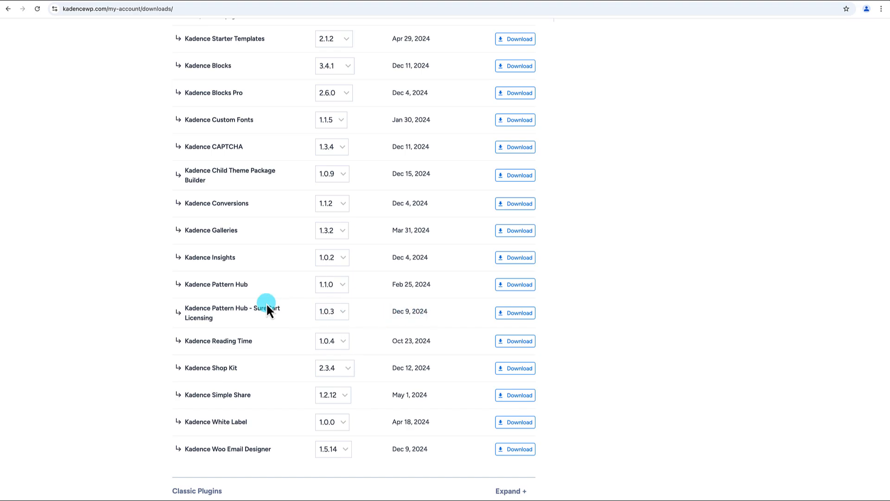
{"action": "left_click", "coordinate": [156, 0]}
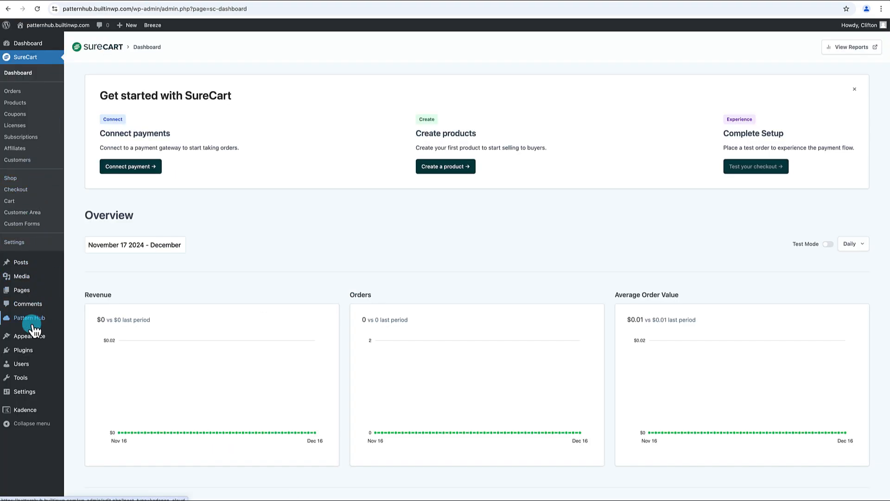
Upload, install and activate the Kadence Pattern Hub – SureCart Licensing 1.0.3 plugin zip
{"action": "mouse_move", "coordinate": [32, 350]}
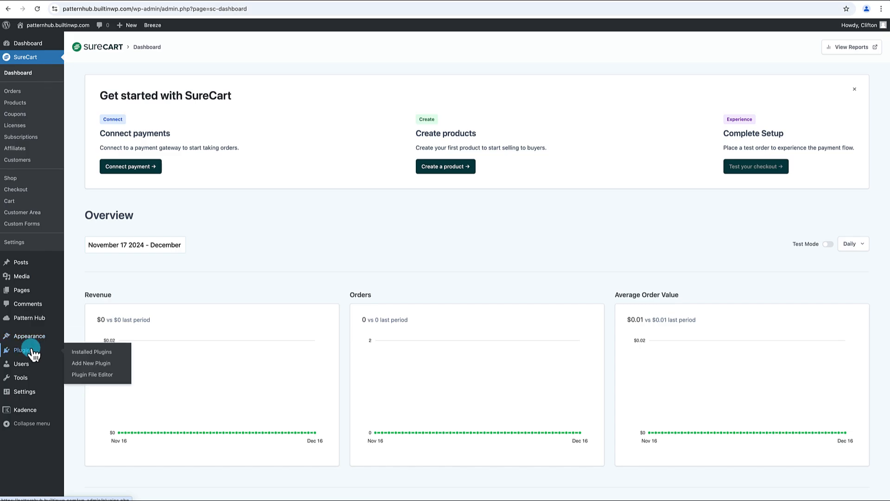
{"action": "left_click", "coordinate": [92, 364]}
{"action": "left_click", "coordinate": [148, 46]}
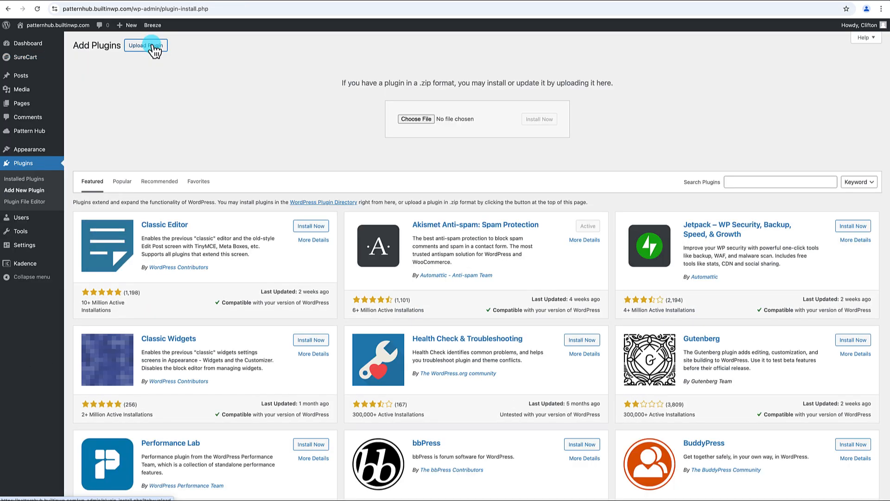
{"action": "left_click", "coordinate": [431, 119]}
{"action": "left_click", "coordinate": [394, 206]}
{"action": "left_click", "coordinate": [585, 322]}
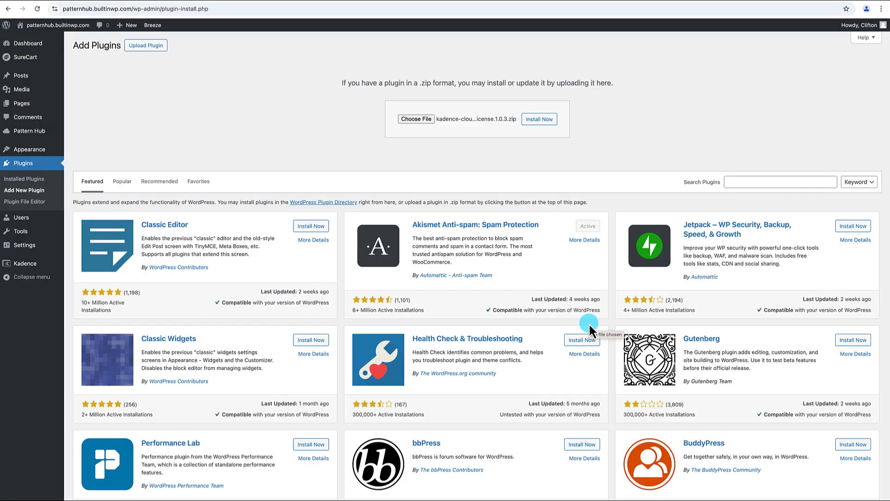
{"action": "left_click", "coordinate": [539, 120]}
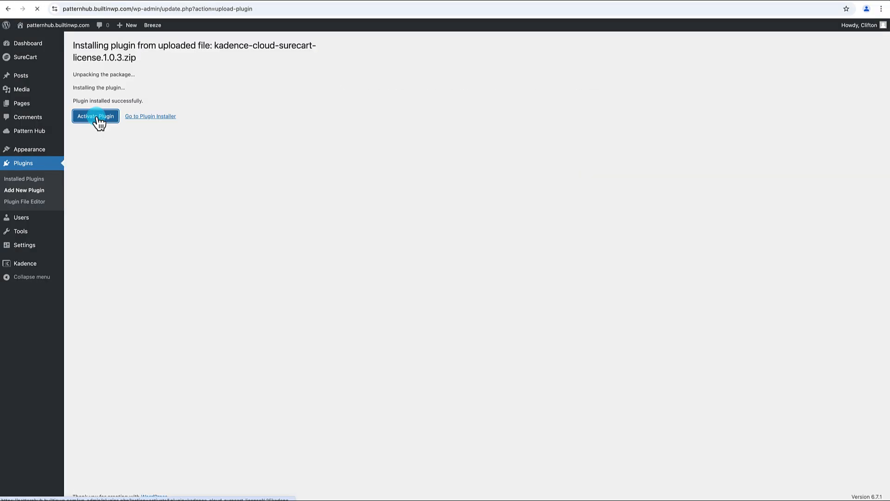
{"action": "left_click", "coordinate": [97, 120]}
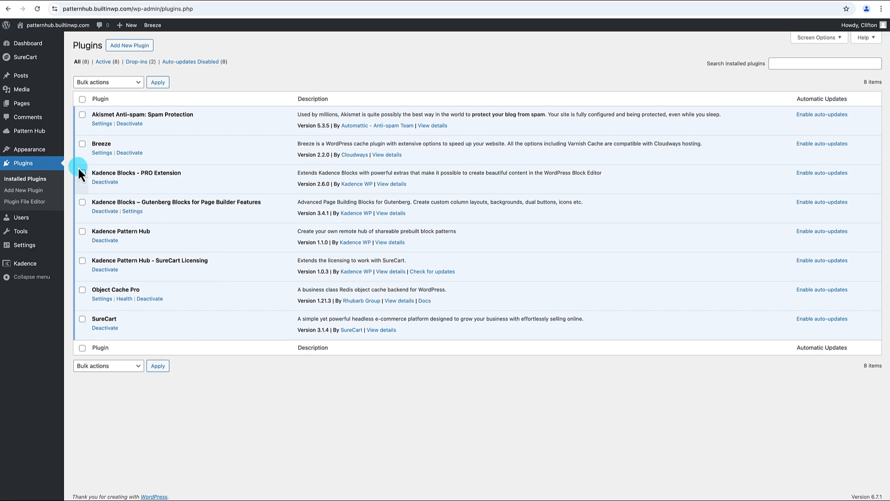
From Pattern Hub's SureCart settings, follow the 'Get your public token here' link to SureCart's API Tokens
{"action": "mouse_move", "coordinate": [43, 140]}
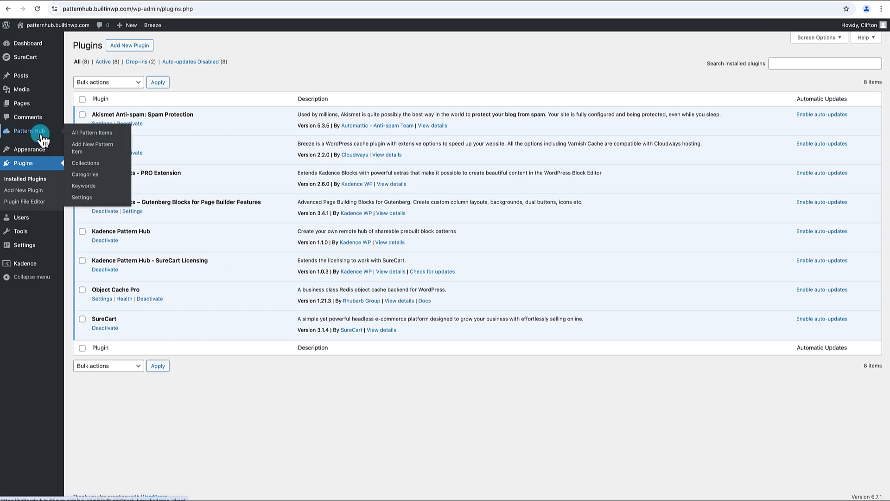
{"action": "left_click", "coordinate": [83, 198]}
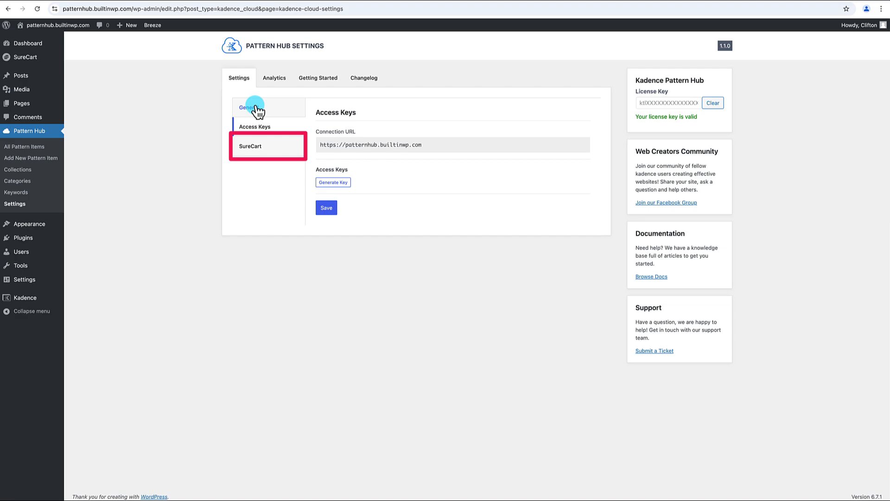
{"action": "left_click", "coordinate": [260, 148]}
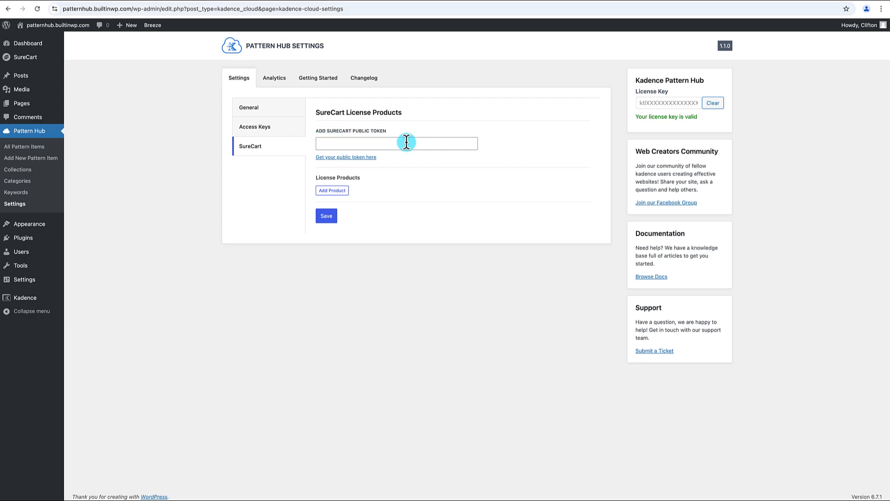
{"action": "left_click", "coordinate": [347, 158]}
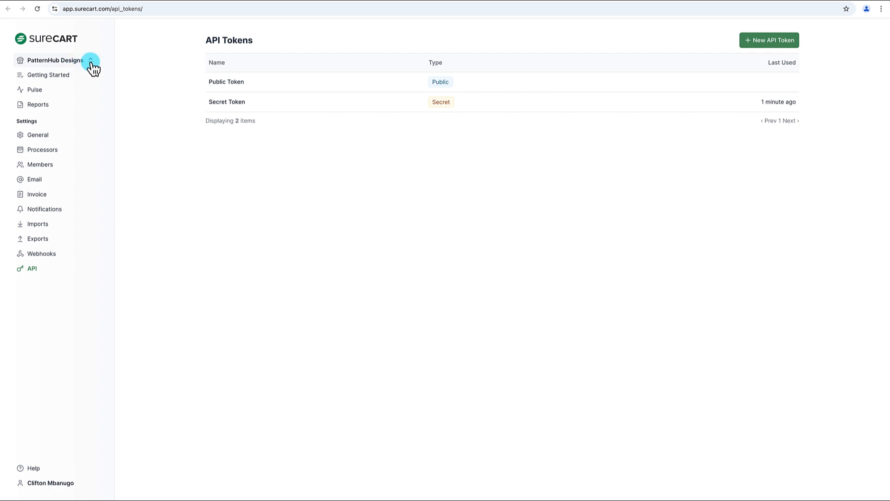
Paste the SureCart public token into Pattern Hub's public token field and save the settings
{"action": "left_click", "coordinate": [226, 84]}
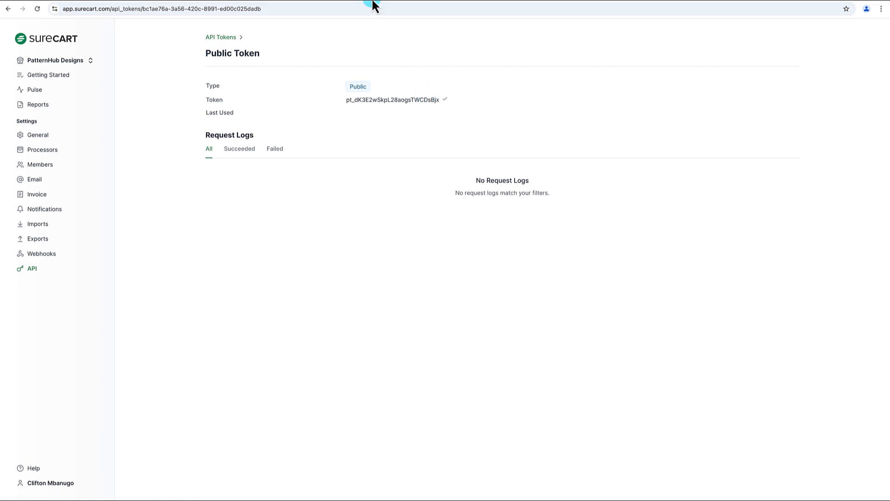
{"action": "left_click", "coordinate": [146, 2]}
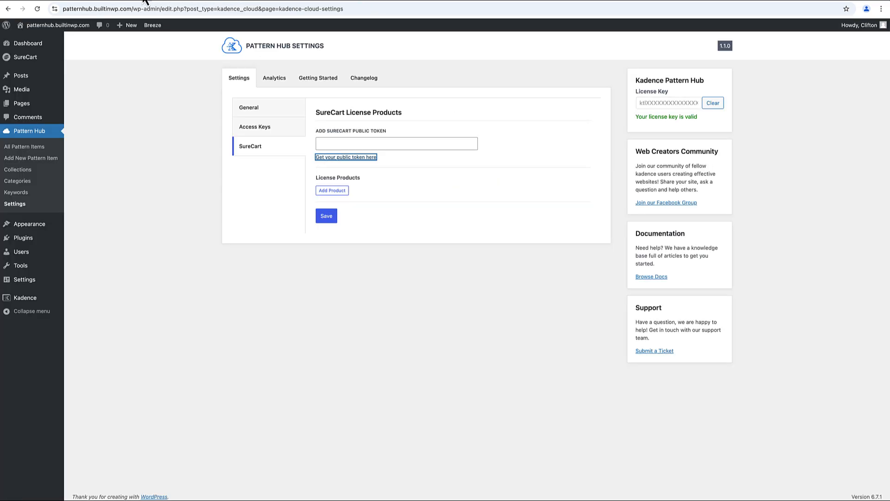
{"action": "left_click", "coordinate": [333, 143]}
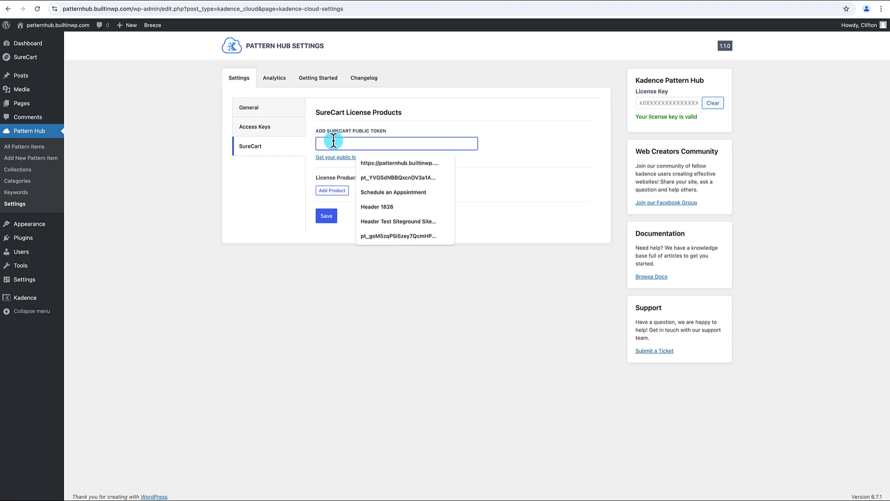
{"action": "key", "text": "ctrl+v"}
{"action": "left_click", "coordinate": [326, 217]}
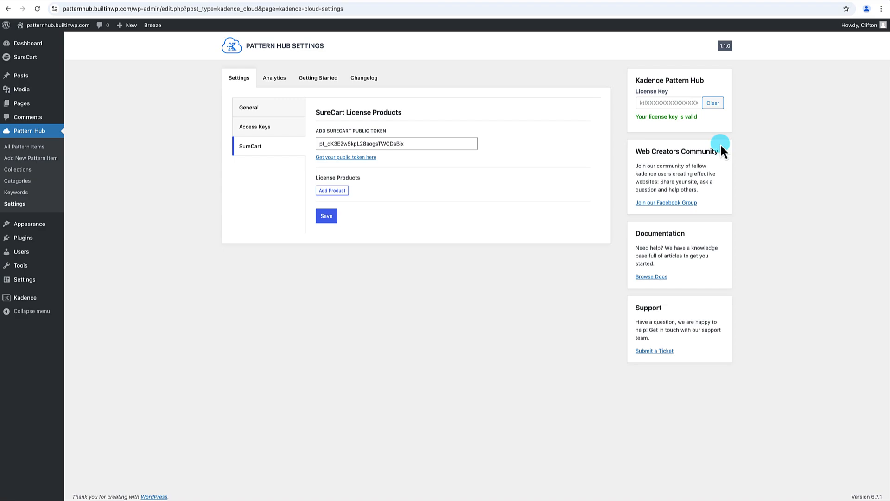
{"action": "left_click", "coordinate": [329, 218]}
{"action": "mouse_move", "coordinate": [34, 63]}
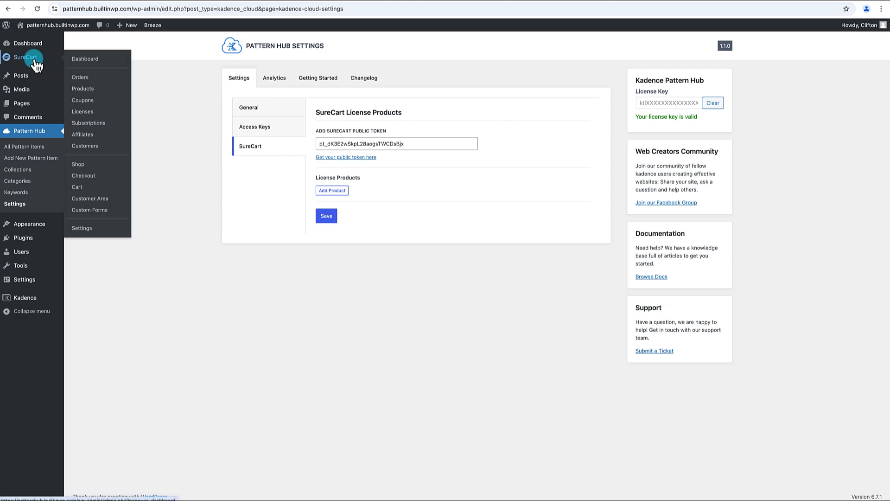
Create a new SureCart product named 'Wireframe Design Templates'
{"action": "left_click", "coordinate": [82, 90]}
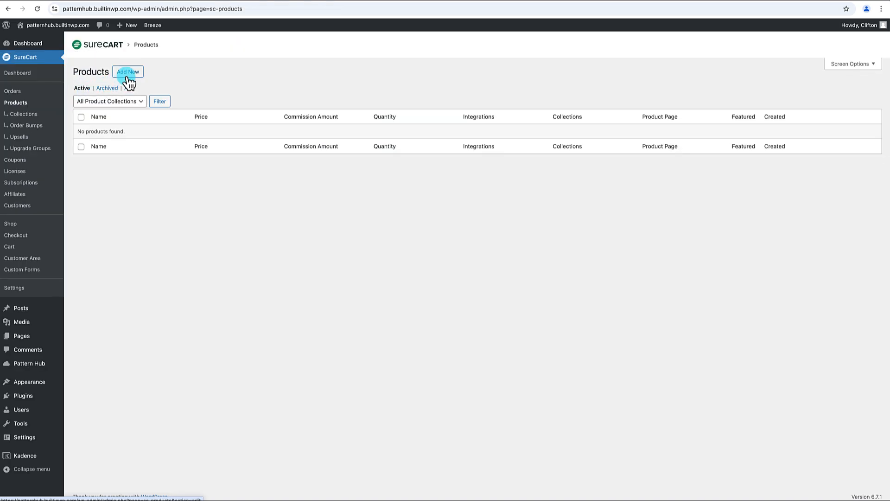
{"action": "left_click", "coordinate": [129, 78]}
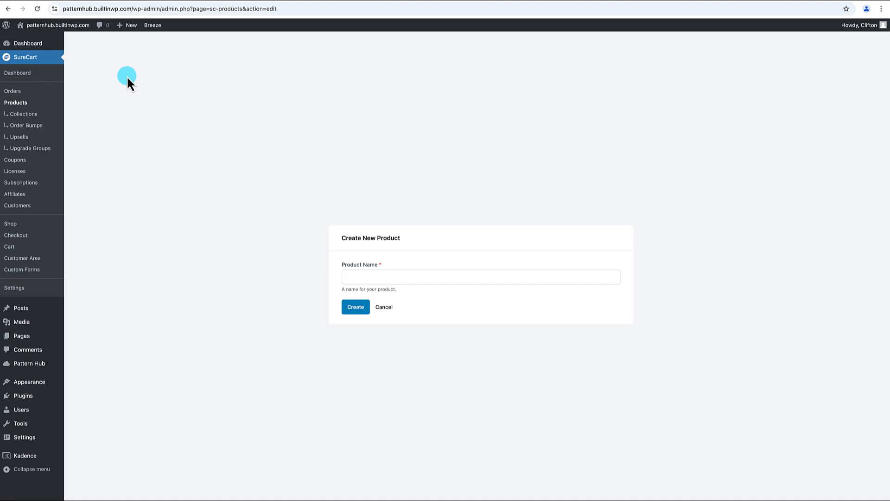
{"action": "left_click", "coordinate": [344, 277]}
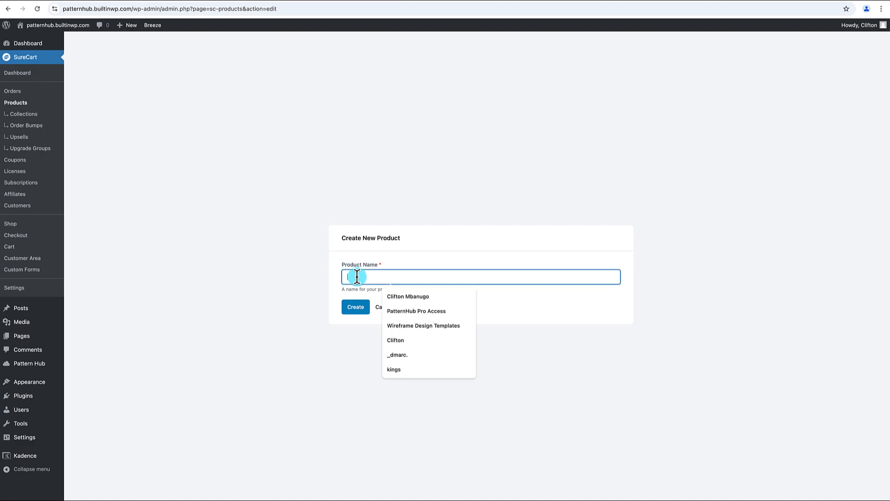
{"action": "left_click", "coordinate": [439, 327]}
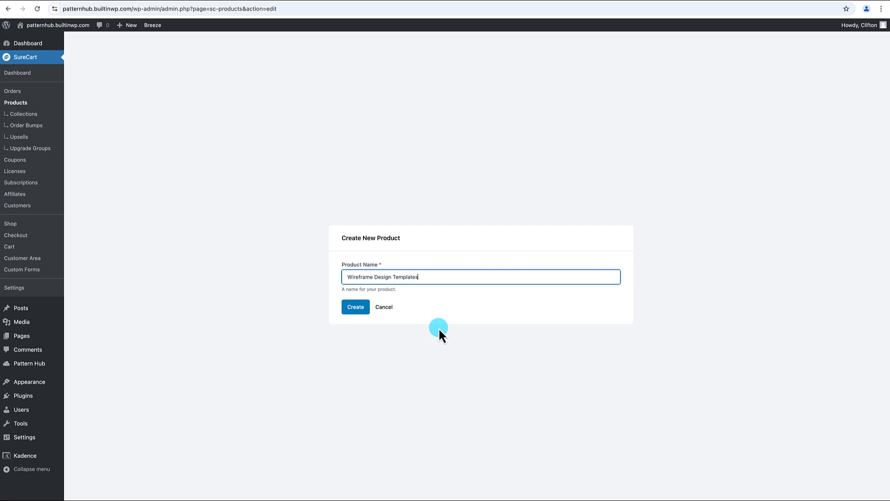
{"action": "left_click", "coordinate": [354, 311]}
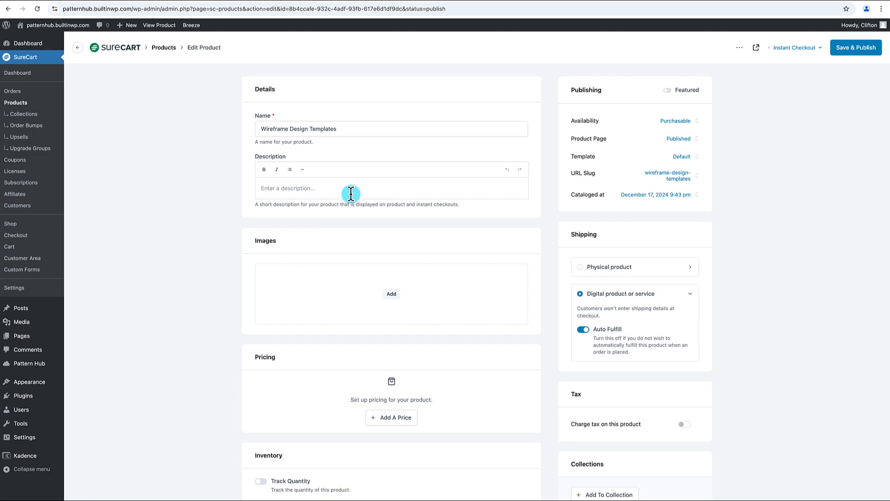
{"action": "scroll", "coordinate": [357, 199], "scroll_direction": "down", "scroll_amount": 3}
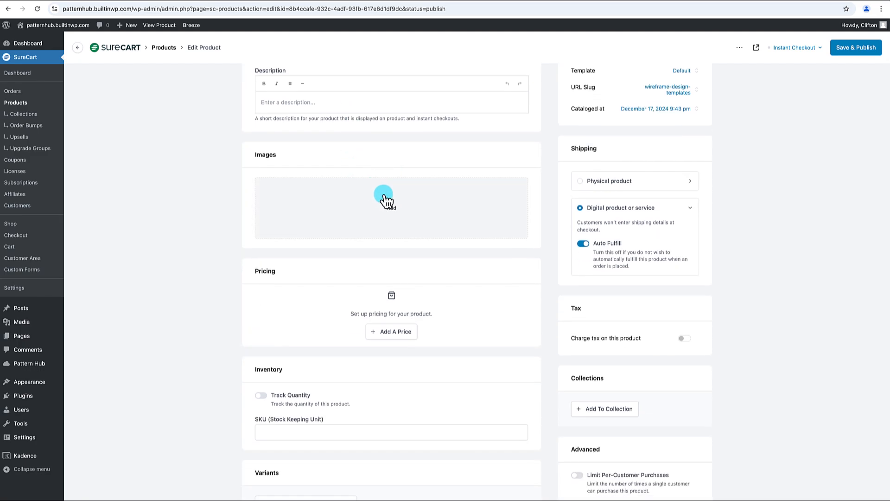
{"action": "scroll", "coordinate": [385, 200], "scroll_direction": "down", "scroll_amount": 3}
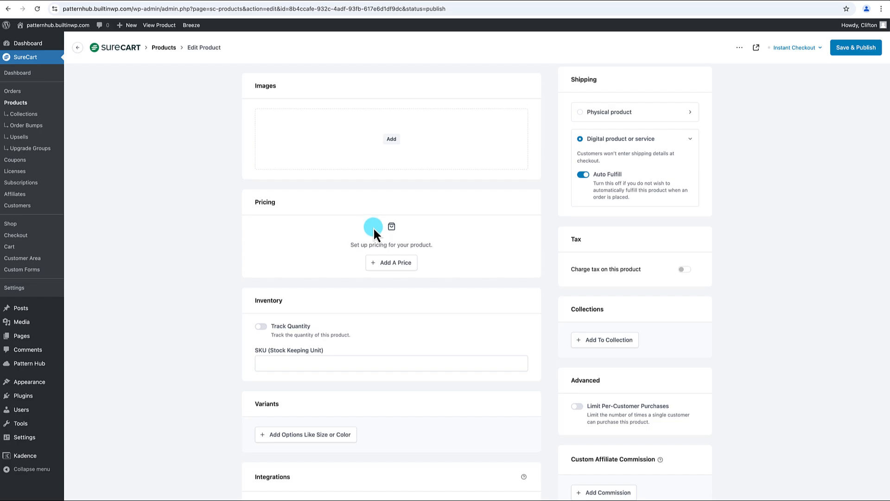
{"action": "scroll", "coordinate": [374, 227], "scroll_direction": "down", "scroll_amount": 5}
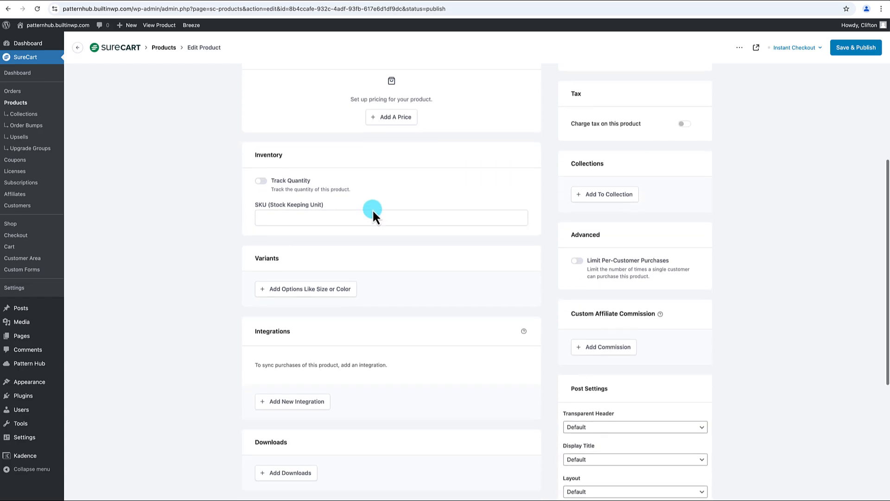
{"action": "scroll", "coordinate": [373, 214], "scroll_direction": "down", "scroll_amount": 3}
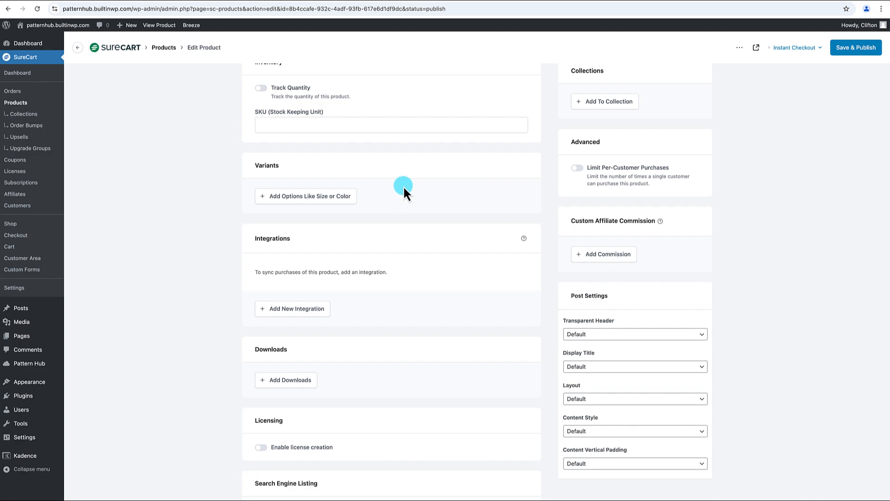
{"action": "scroll", "coordinate": [397, 202], "scroll_direction": "down", "scroll_amount": 4}
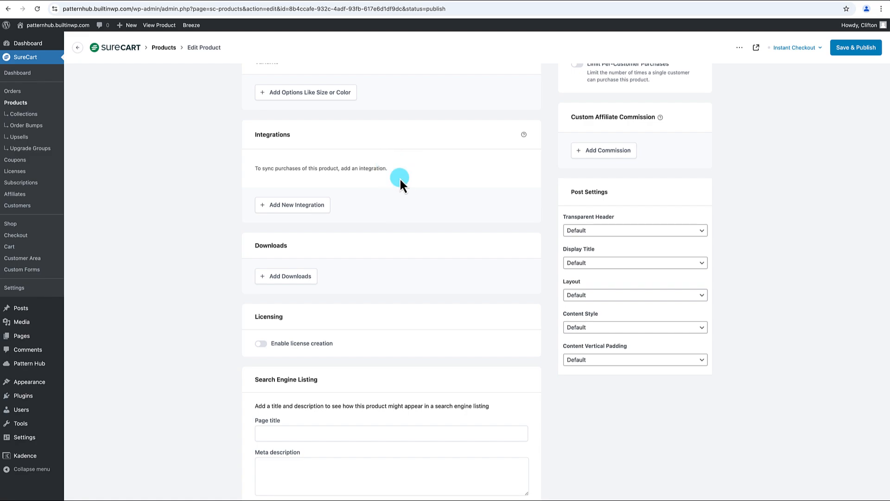
{"action": "scroll", "coordinate": [400, 181], "scroll_direction": "down", "scroll_amount": 2}
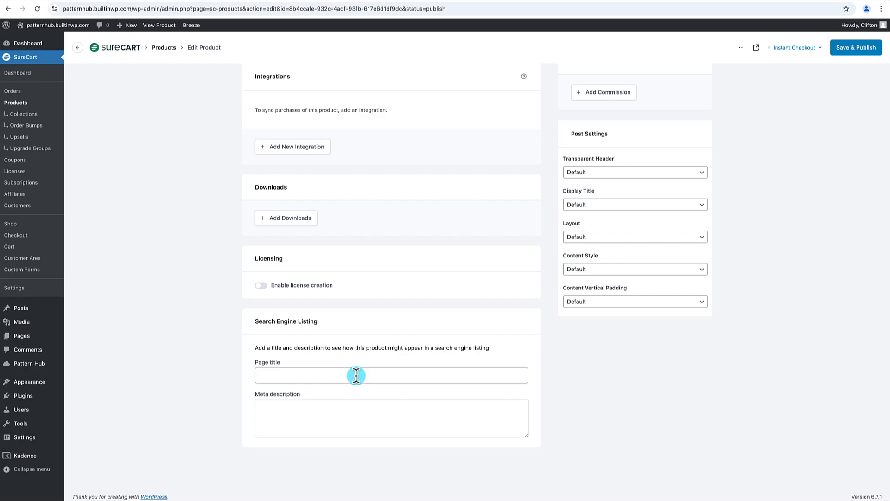
{"action": "scroll", "coordinate": [361, 369], "scroll_direction": "up", "scroll_amount": 15}
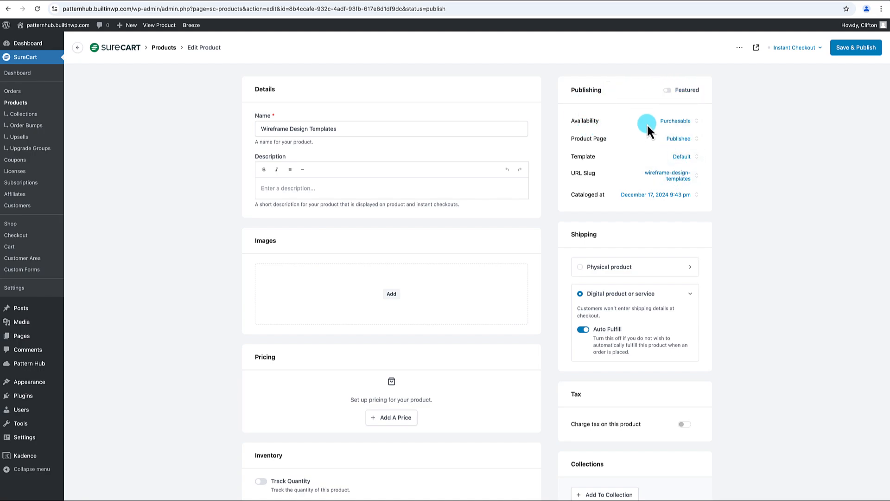
{"action": "left_click", "coordinate": [684, 122]}
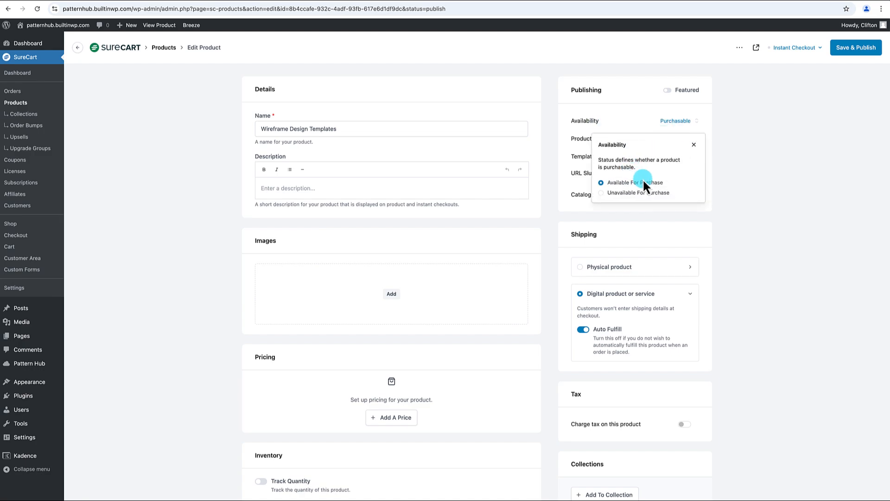
{"action": "left_click", "coordinate": [695, 147]}
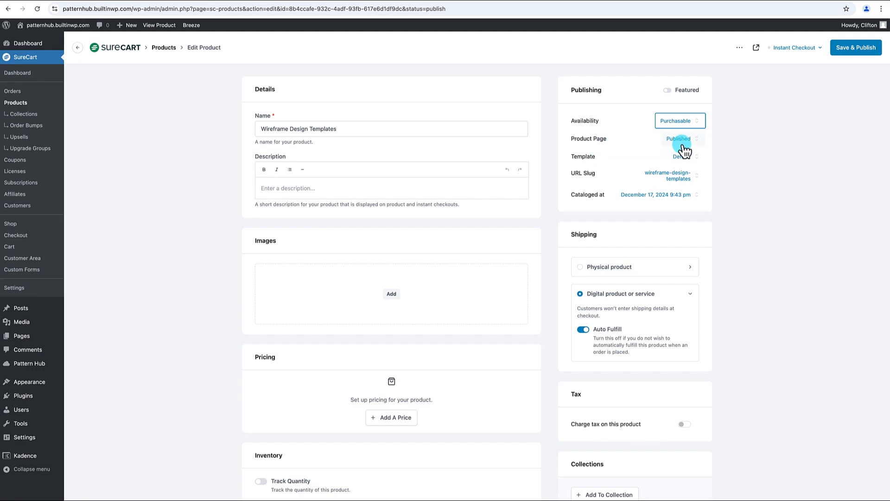
{"action": "left_click", "coordinate": [680, 144]}
{"action": "left_click", "coordinate": [634, 144]}
{"action": "left_click", "coordinate": [680, 158]}
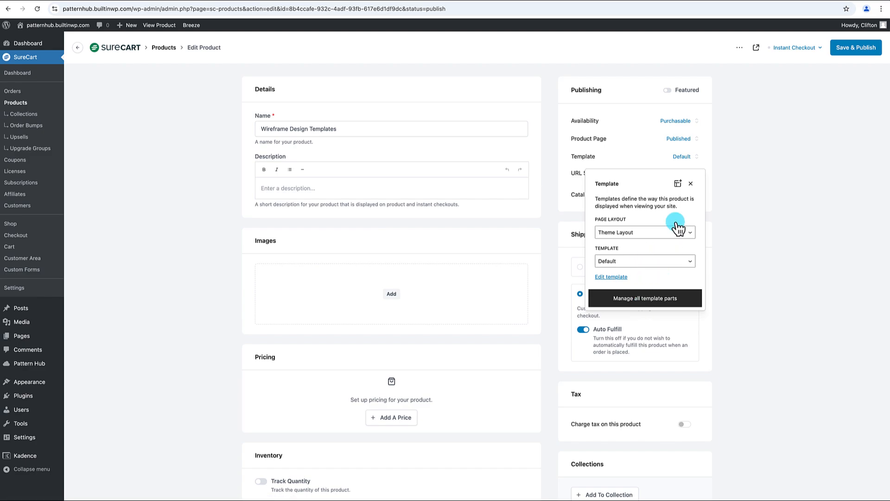
{"action": "left_click", "coordinate": [691, 184]}
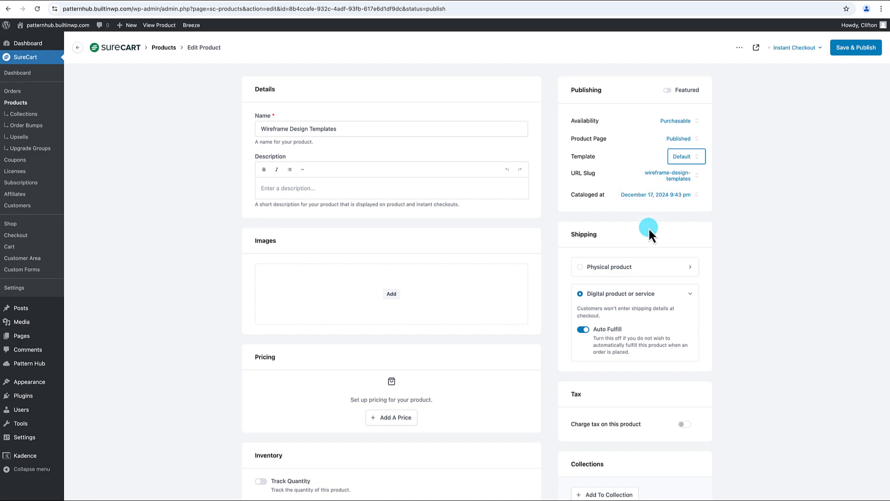
{"action": "scroll", "coordinate": [648, 229], "scroll_direction": "down", "scroll_amount": 5}
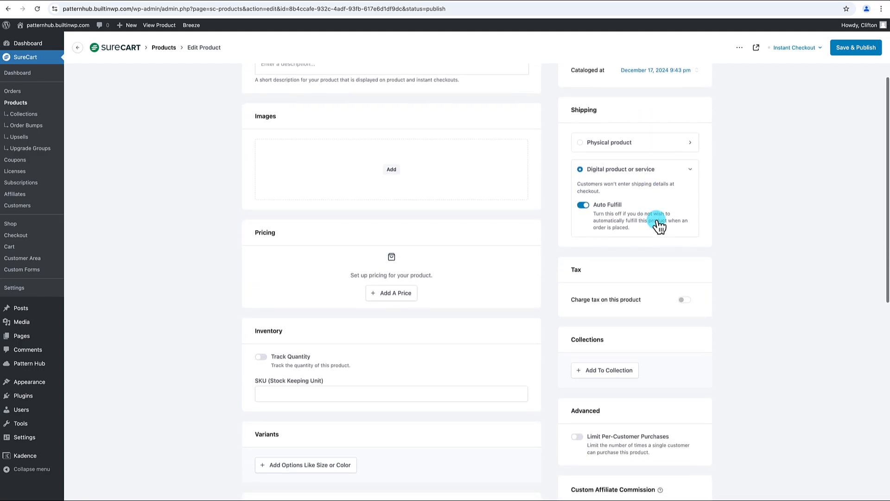
{"action": "left_click", "coordinate": [668, 149]}
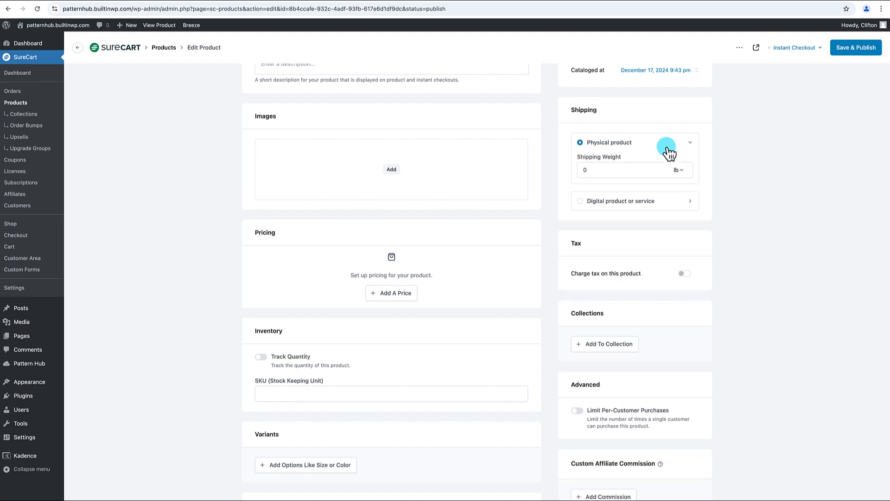
{"action": "left_click", "coordinate": [646, 141]}
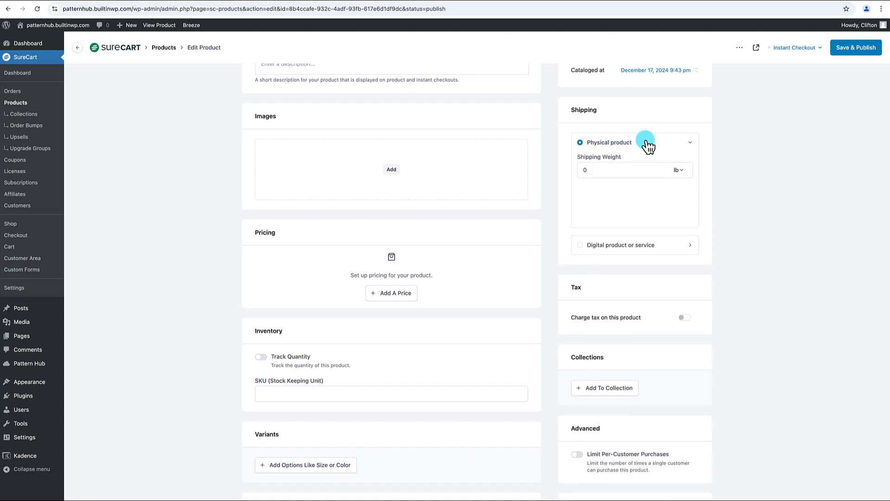
{"action": "left_click", "coordinate": [636, 199]}
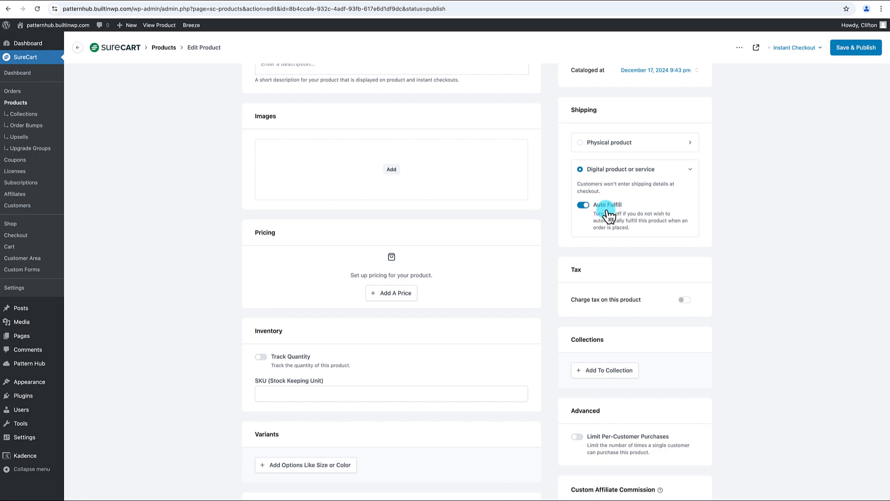
{"action": "scroll", "coordinate": [619, 216], "scroll_direction": "down", "scroll_amount": 3}
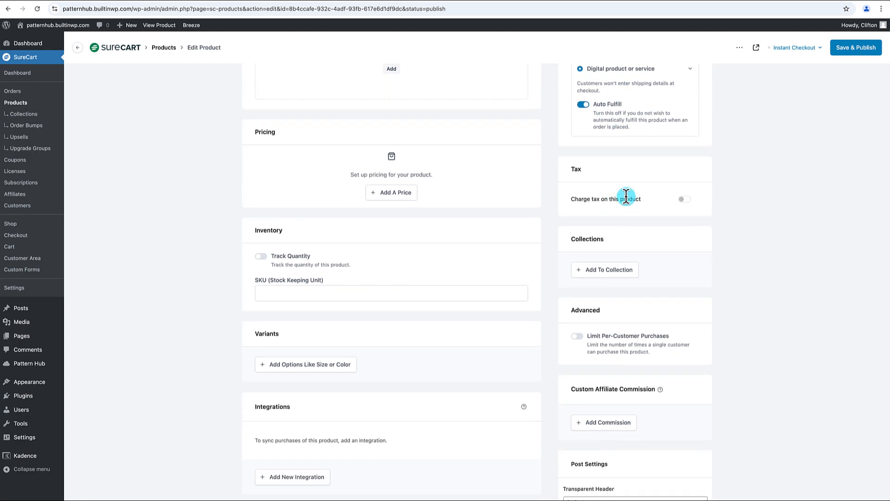
{"action": "scroll", "coordinate": [626, 197], "scroll_direction": "down", "scroll_amount": 1}
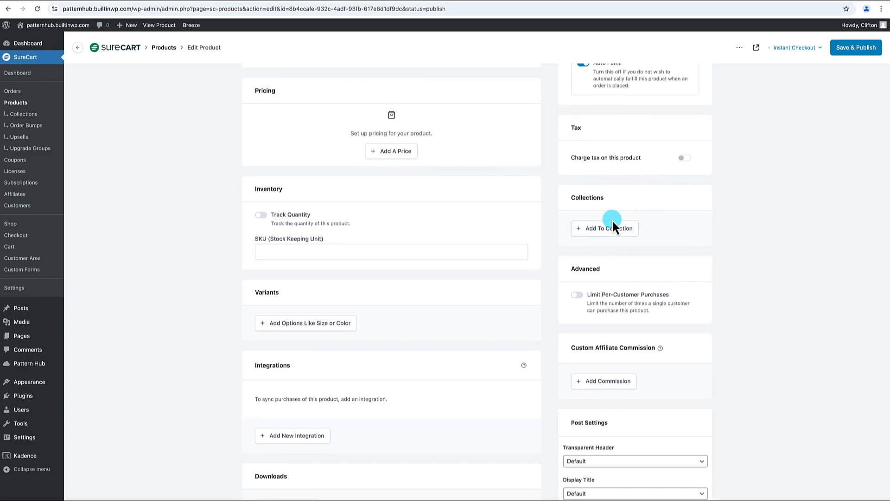
{"action": "scroll", "coordinate": [613, 219], "scroll_direction": "down", "scroll_amount": 2}
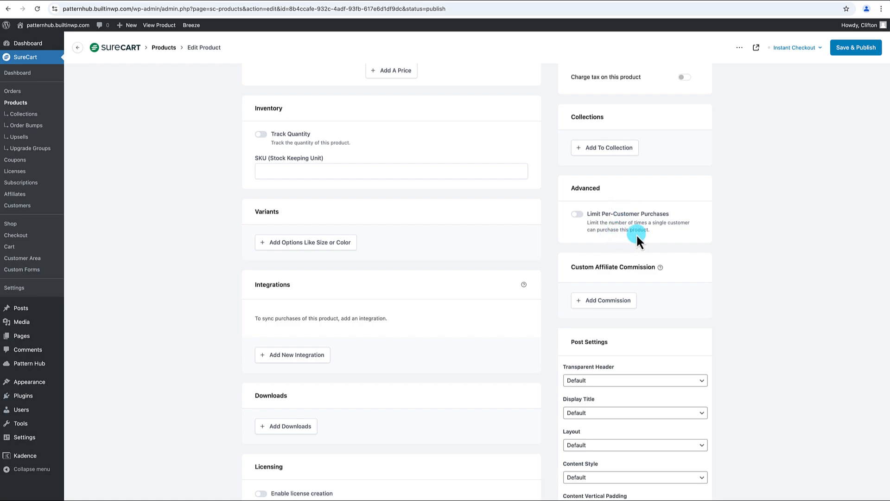
{"action": "scroll", "coordinate": [644, 236], "scroll_direction": "down", "scroll_amount": 4}
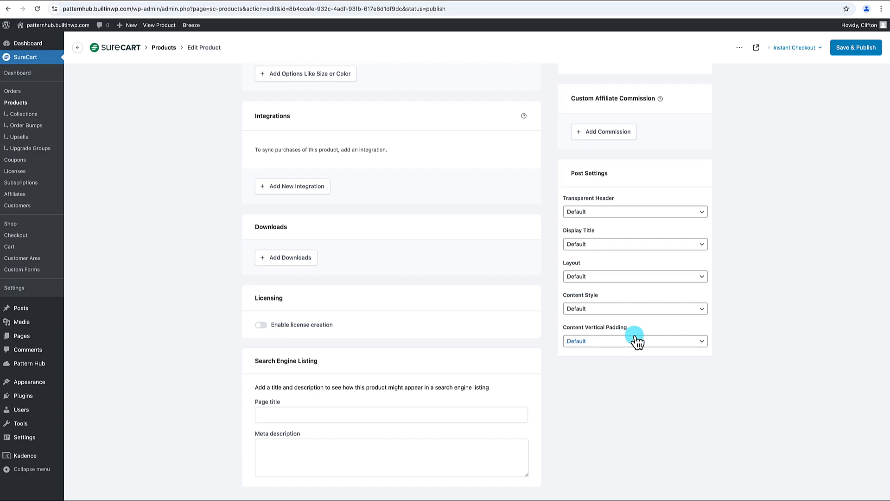
{"action": "scroll", "coordinate": [637, 342], "scroll_direction": "up", "scroll_amount": 10}
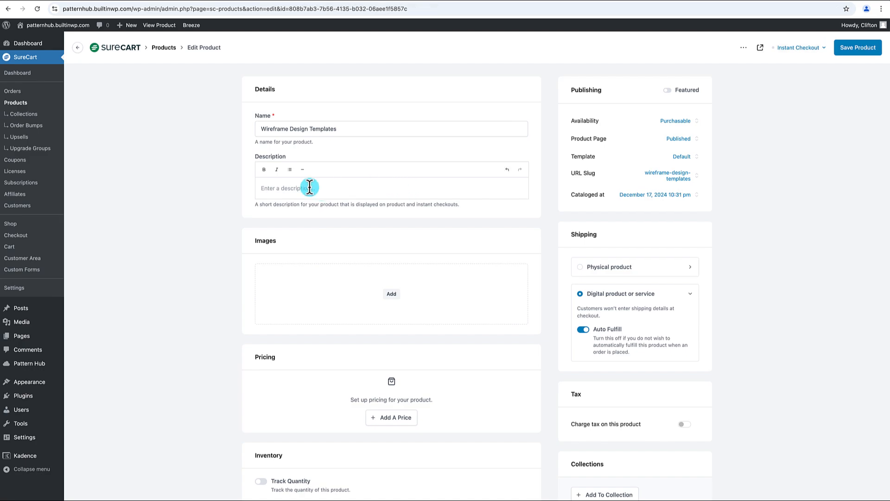
Paste in the product description and set the first media library image as the featured image
{"action": "left_click", "coordinate": [299, 188]}
{"action": "type", "text": "Wireframe Design Templates Access"}
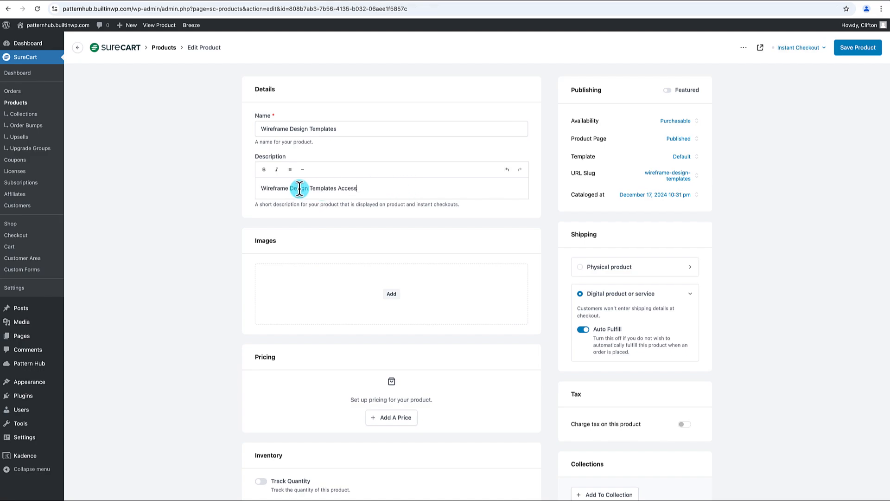
{"action": "left_click", "coordinate": [394, 296]}
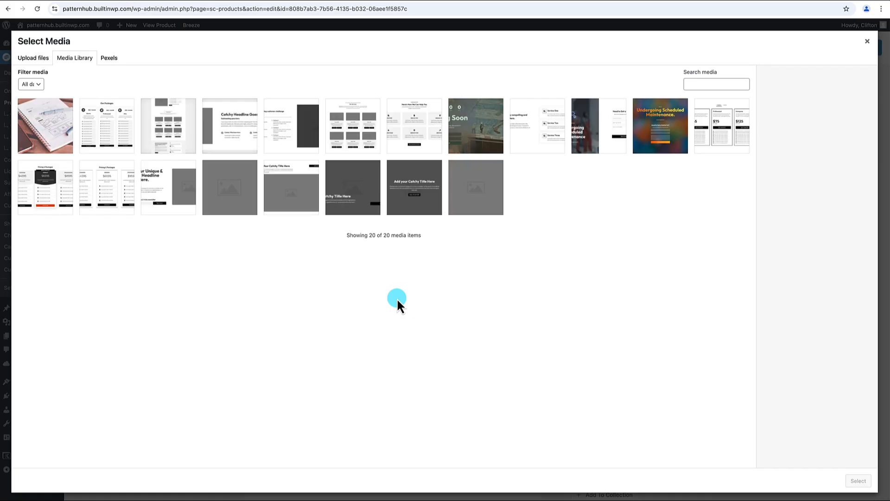
{"action": "left_click", "coordinate": [45, 125]}
{"action": "left_click", "coordinate": [858, 481]}
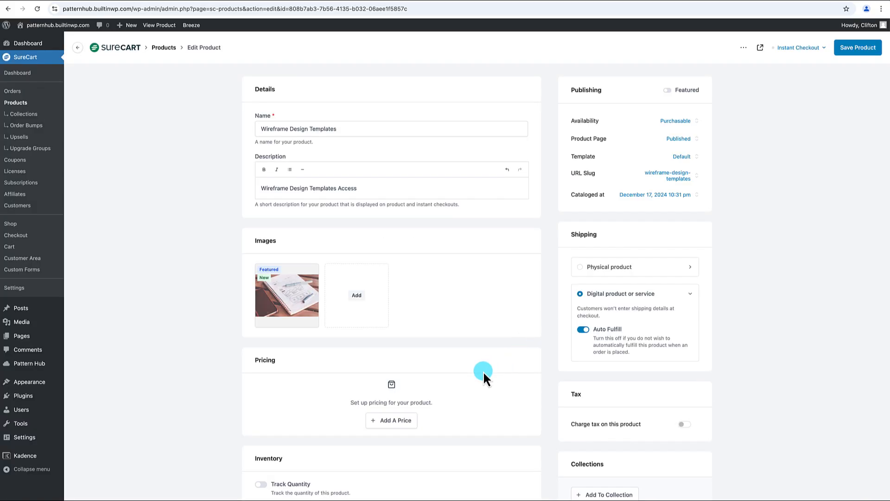
Add a One Time payment price of 20 to the product
{"action": "scroll", "coordinate": [483, 371], "scroll_direction": "down", "scroll_amount": 1}
{"action": "scroll", "coordinate": [483, 371], "scroll_direction": "down", "scroll_amount": 1}
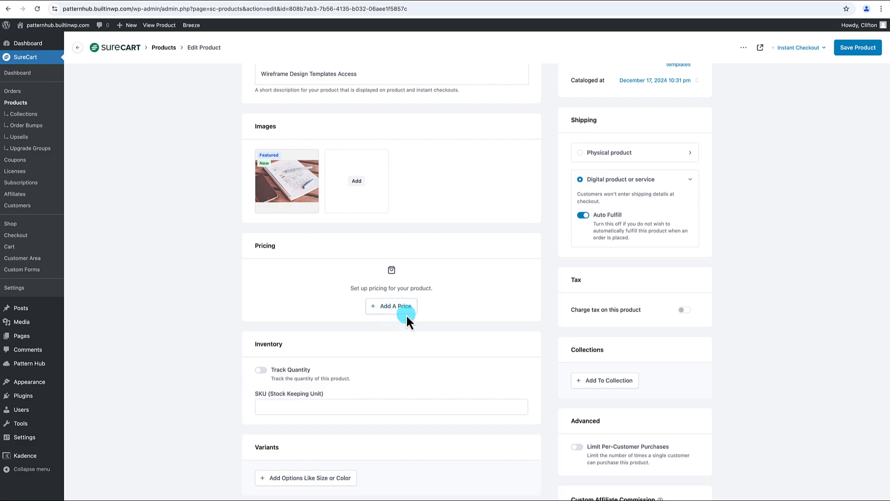
{"action": "left_click", "coordinate": [393, 308]}
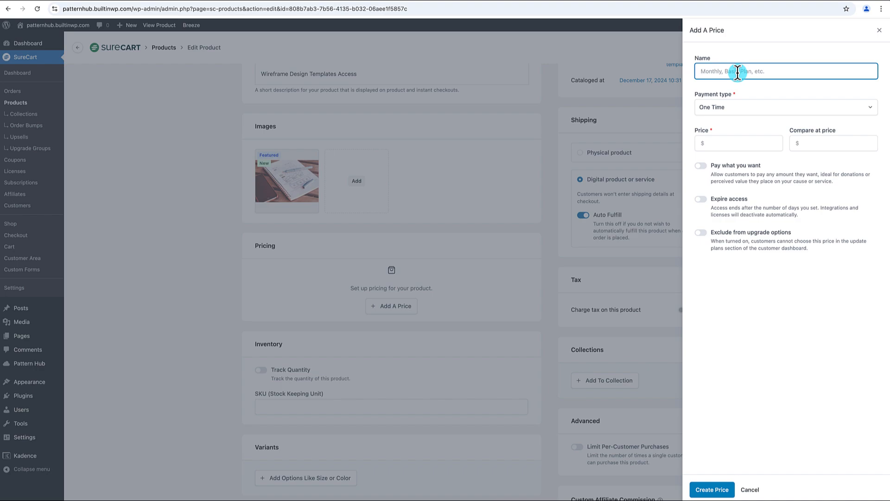
{"action": "type", "text": "One"}
{"action": "type", "text": "-Time Pl"}
{"action": "left_click", "coordinate": [742, 111]}
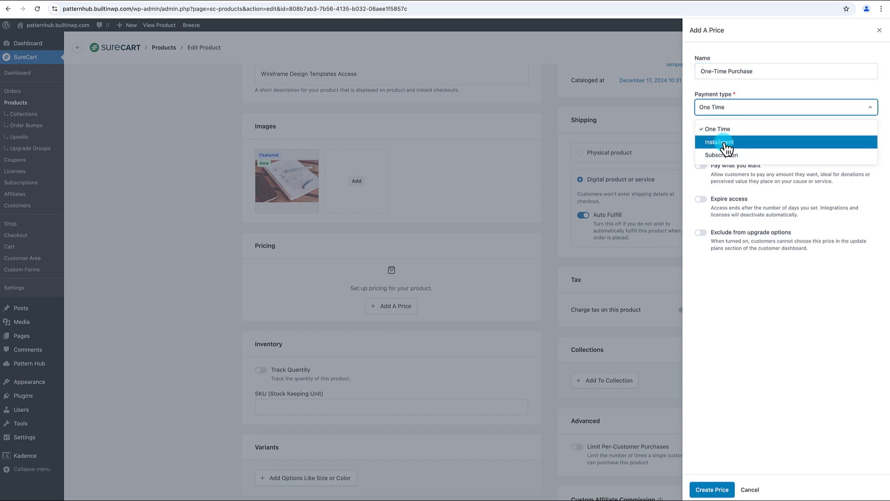
{"action": "left_click", "coordinate": [726, 147]}
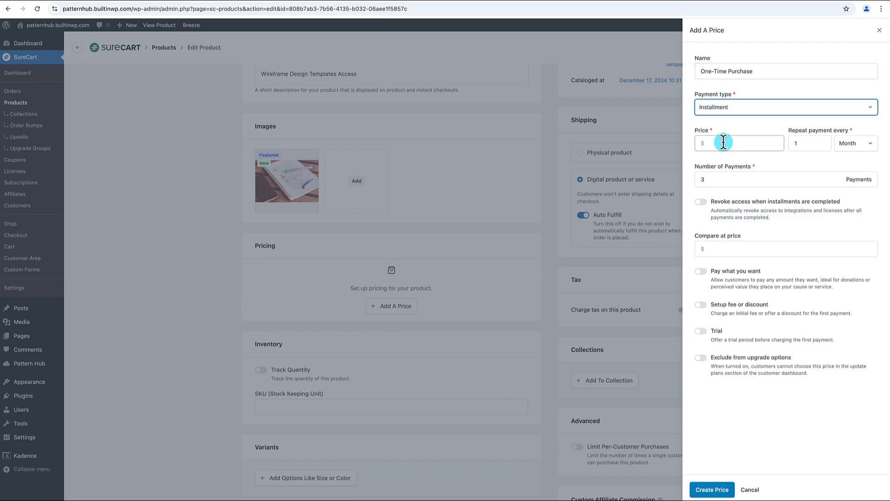
{"action": "left_click", "coordinate": [738, 110]}
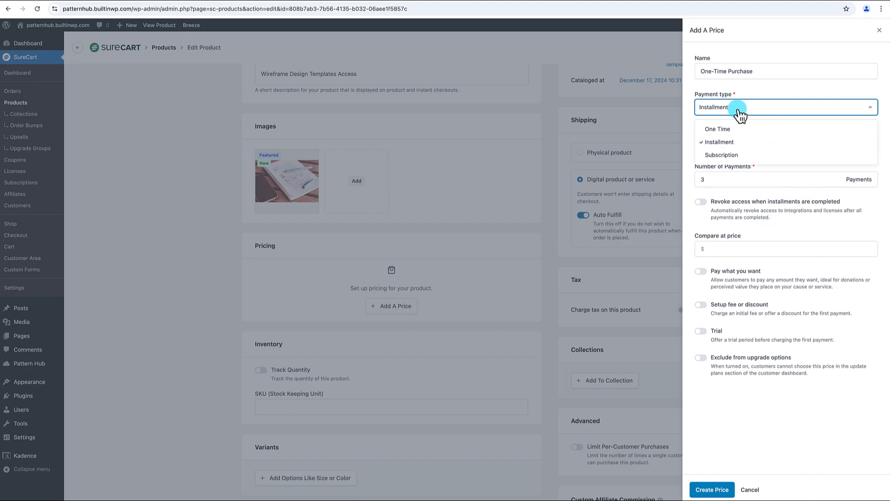
{"action": "left_click", "coordinate": [726, 155]}
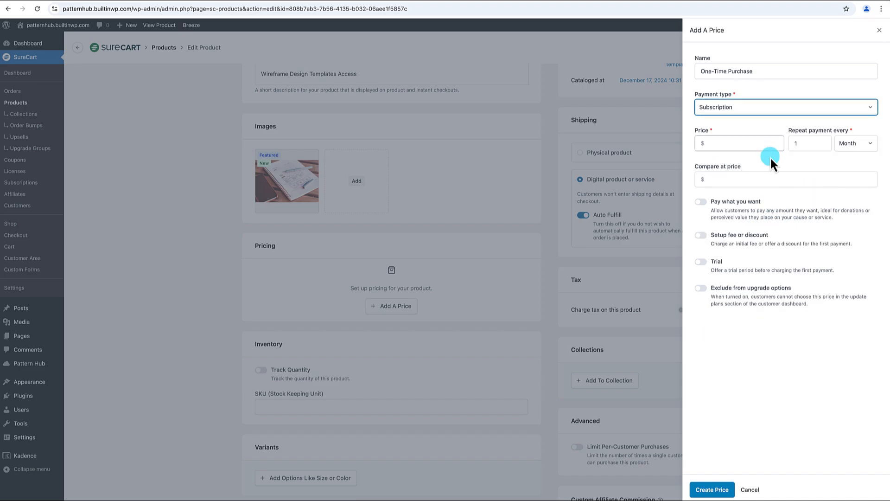
{"action": "left_click", "coordinate": [757, 107]}
{"action": "left_click", "coordinate": [718, 126]}
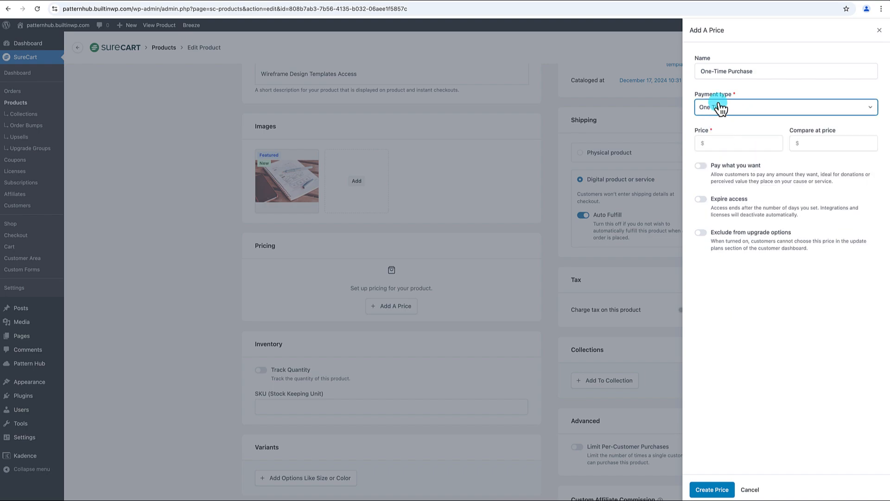
{"action": "left_click", "coordinate": [718, 143]}
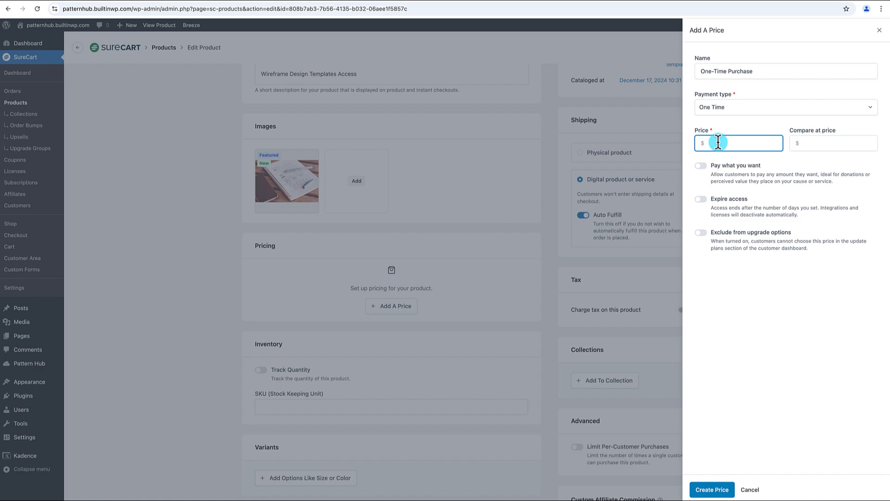
{"action": "type", "text": "20"}
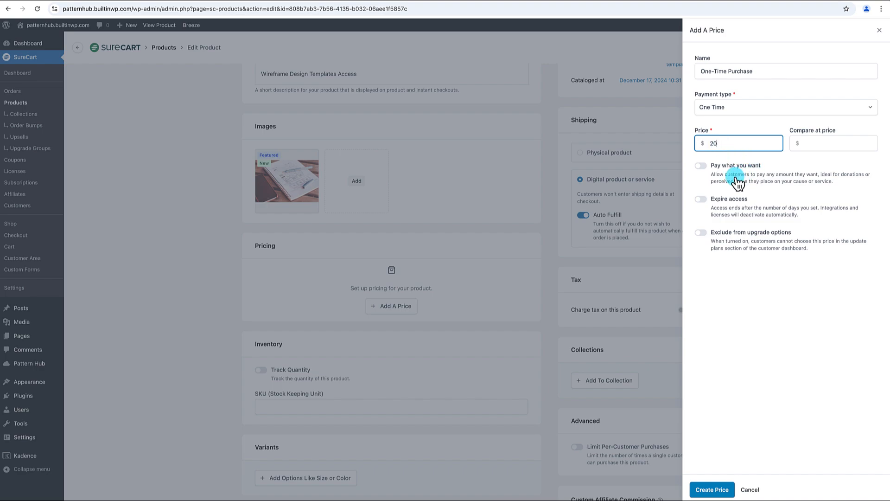
{"action": "left_click", "coordinate": [714, 490]}
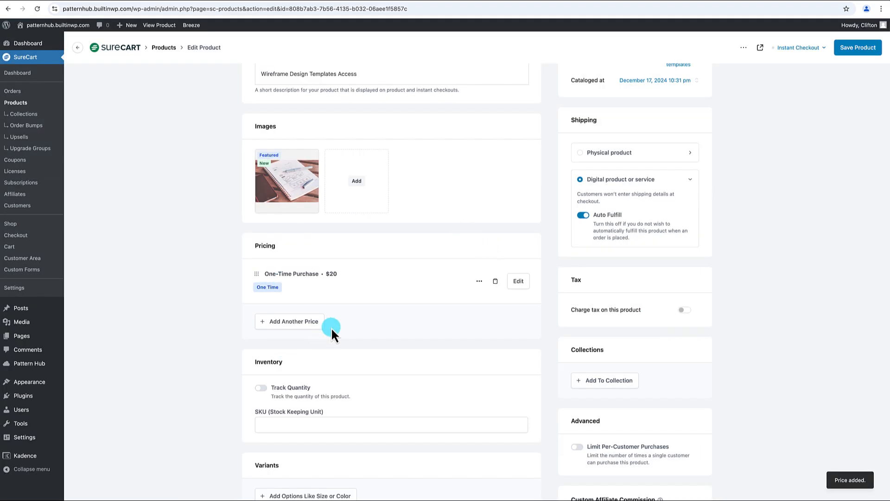
Scroll down the Edit Product page to the Downloads section
{"action": "scroll", "coordinate": [356, 327], "scroll_direction": "down", "scroll_amount": 3}
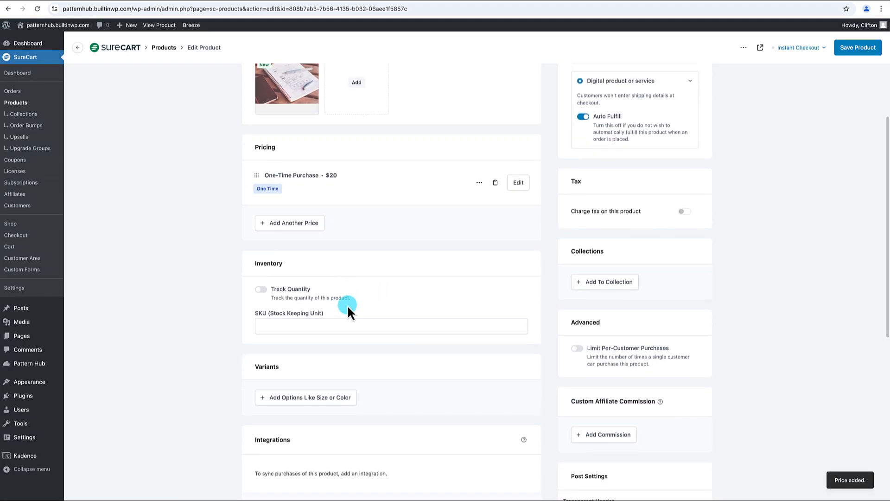
{"action": "scroll", "coordinate": [346, 304], "scroll_direction": "down", "scroll_amount": 3}
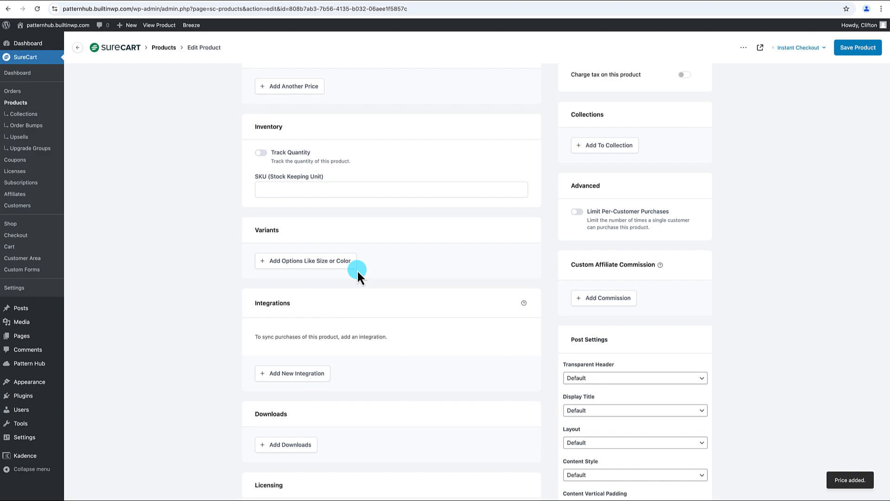
{"action": "scroll", "coordinate": [357, 269], "scroll_direction": "down", "scroll_amount": 2}
{"action": "scroll", "coordinate": [372, 273], "scroll_direction": "down", "scroll_amount": 3}
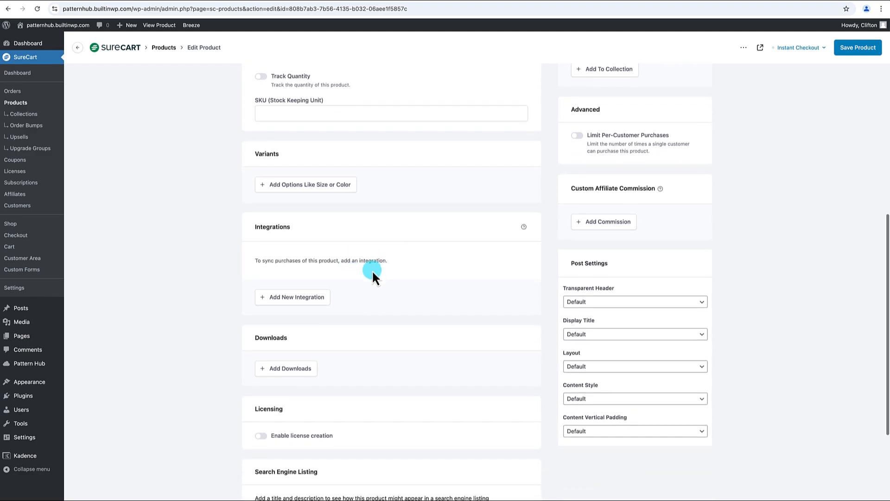
{"action": "scroll", "coordinate": [372, 274], "scroll_direction": "down", "scroll_amount": 1}
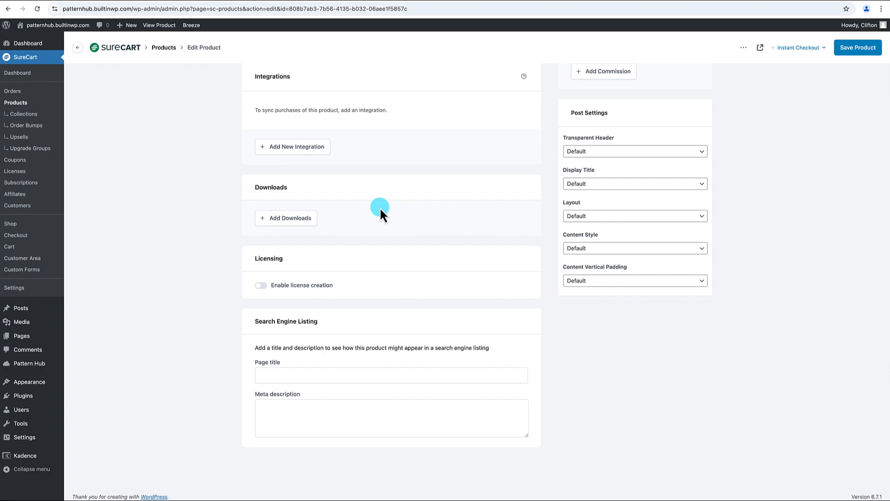
Upload and attach the zip as a Secure Storage download titled 'How to Access Your Design Library'
{"action": "left_click", "coordinate": [287, 222]}
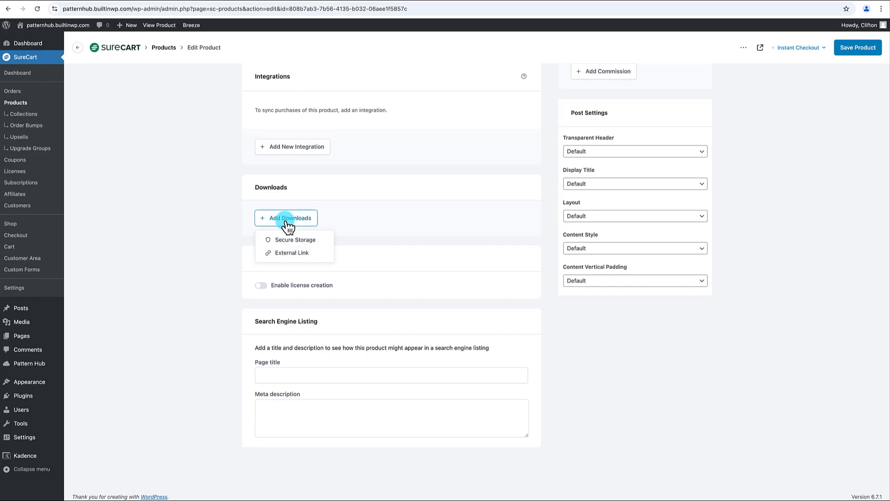
{"action": "left_click", "coordinate": [288, 239]}
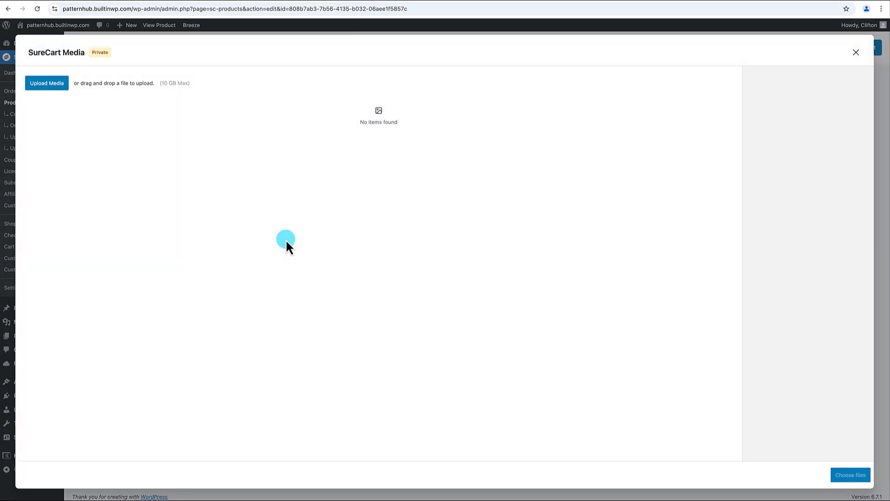
{"action": "left_click", "coordinate": [52, 85]}
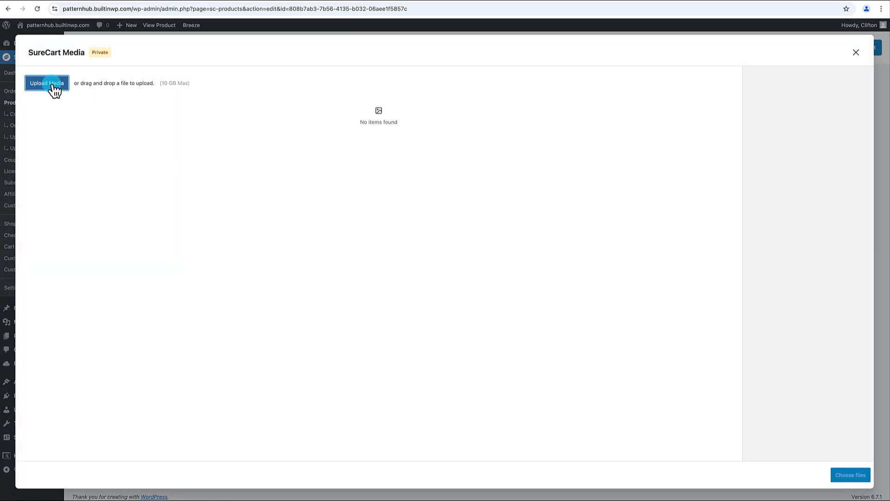
{"action": "left_click", "coordinate": [371, 198]}
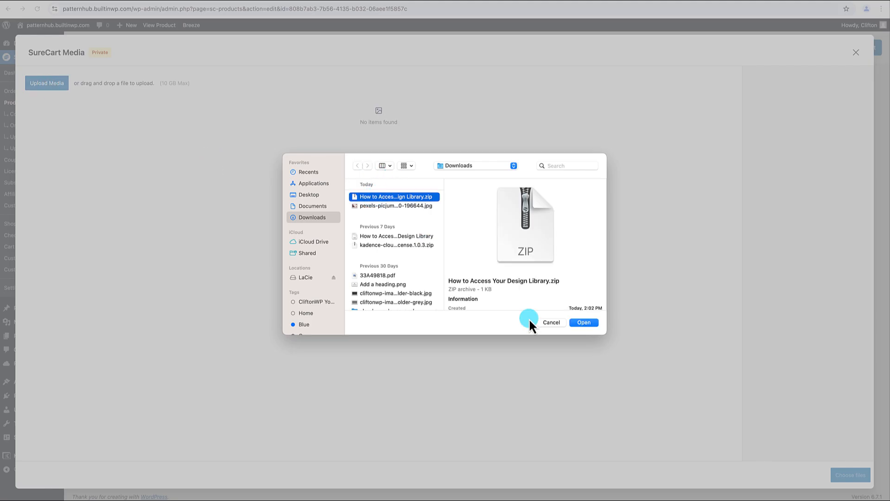
{"action": "left_click", "coordinate": [585, 323]}
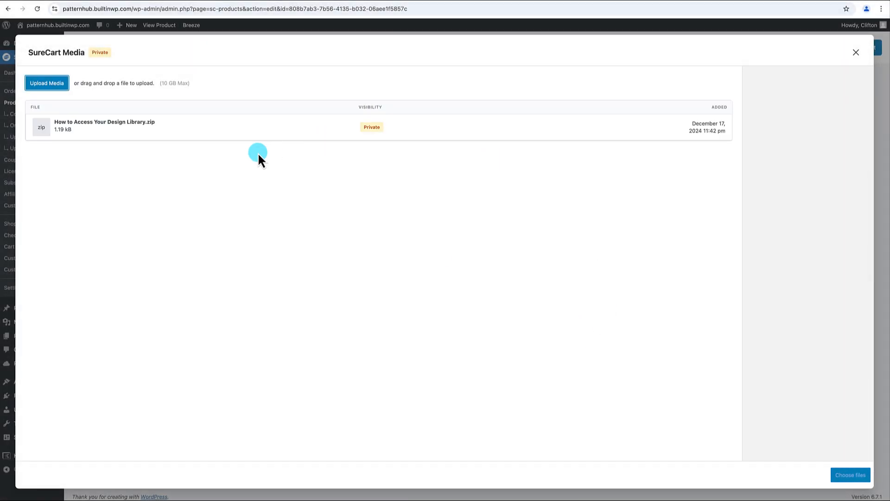
{"action": "left_click", "coordinate": [201, 139]}
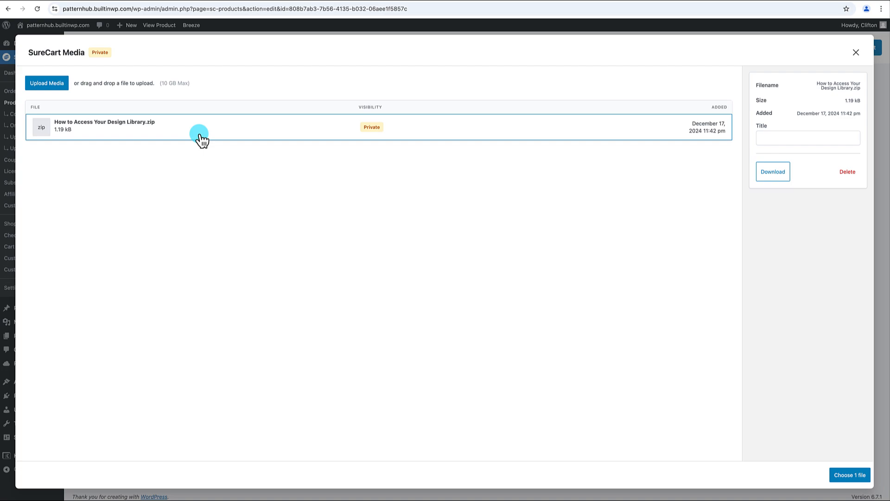
{"action": "left_click", "coordinate": [761, 134]}
{"action": "type", "text": "How to Access "}
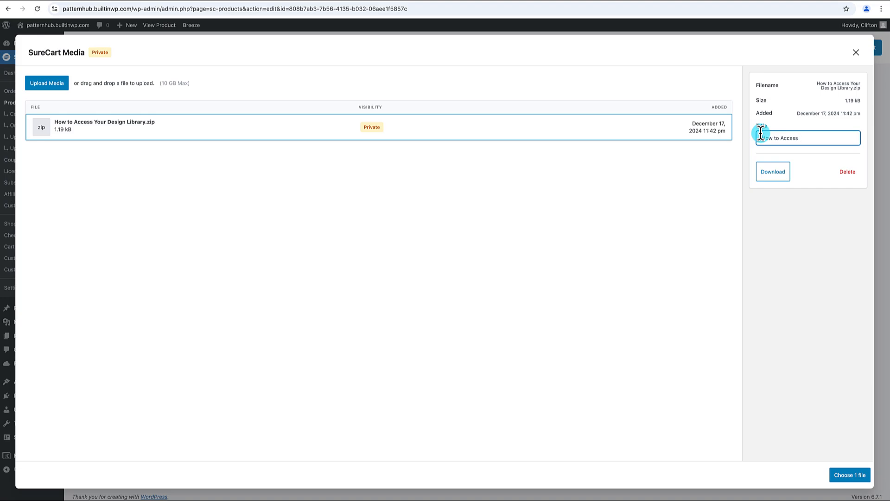
{"action": "type", "text": "Your Design Library"}
{"action": "left_click", "coordinate": [845, 475]}
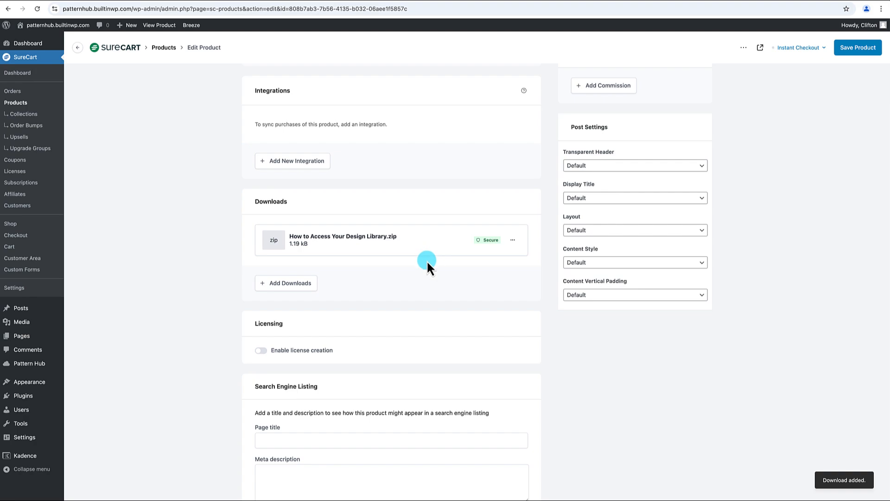
Turn on license creation with activation limit 5 and the design library zip as current release
{"action": "scroll", "coordinate": [418, 284], "scroll_direction": "down", "scroll_amount": 3}
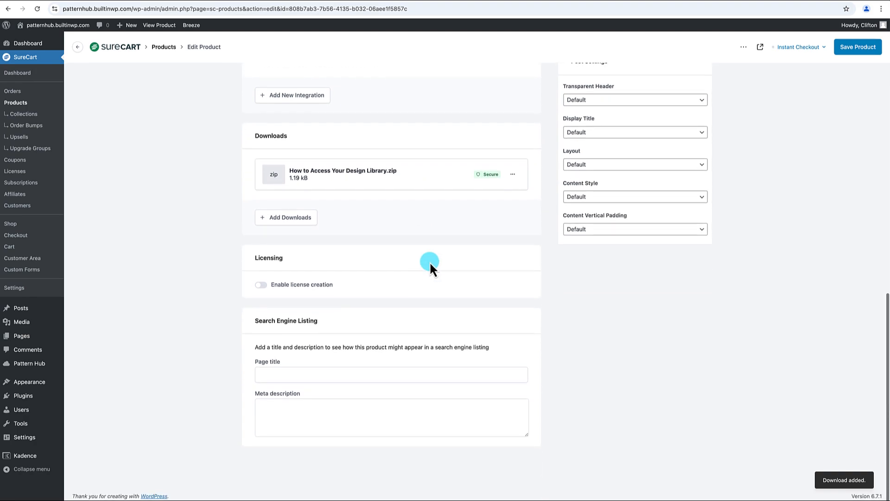
{"action": "left_click", "coordinate": [262, 285]}
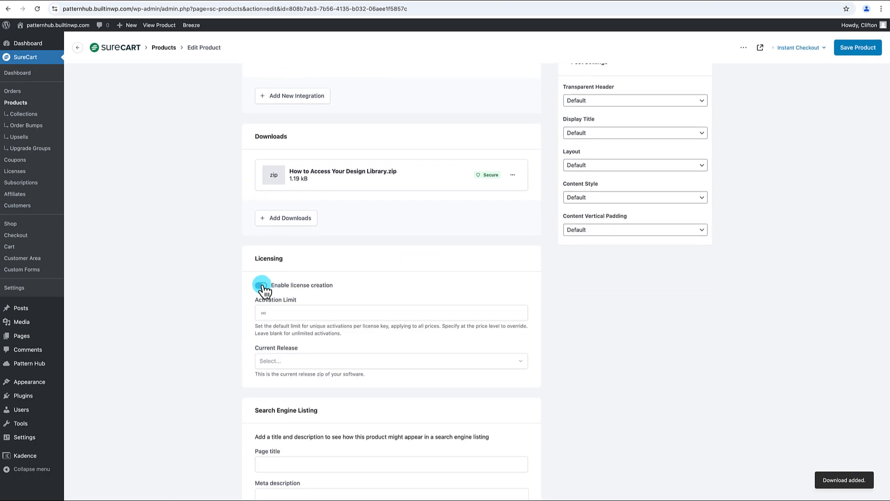
{"action": "left_click", "coordinate": [271, 308]}
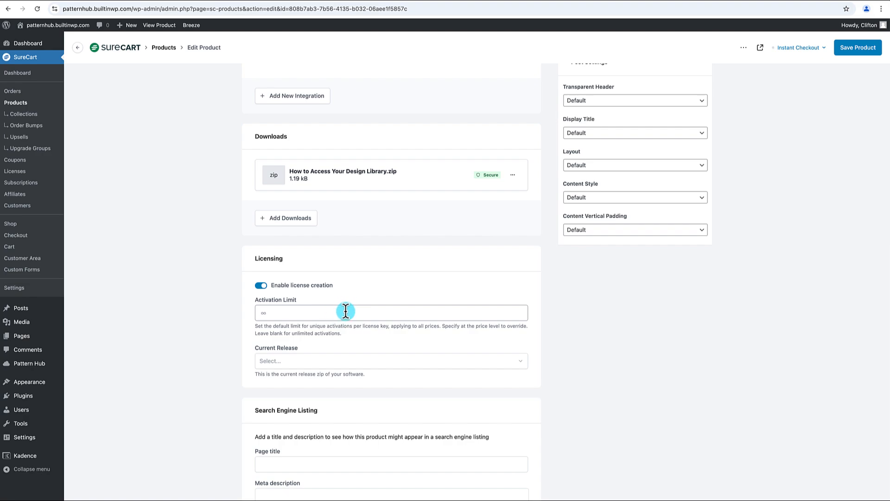
{"action": "left_click", "coordinate": [274, 313]}
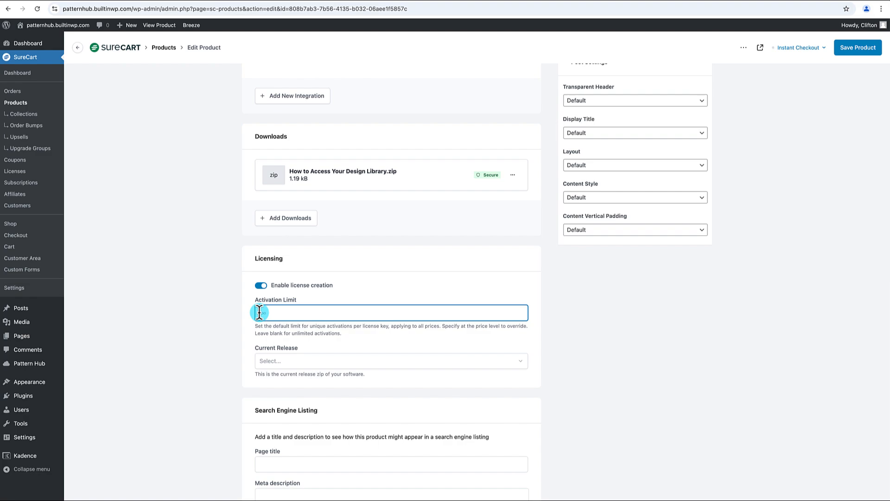
{"action": "type", "text": "5"}
{"action": "left_click", "coordinate": [286, 364]}
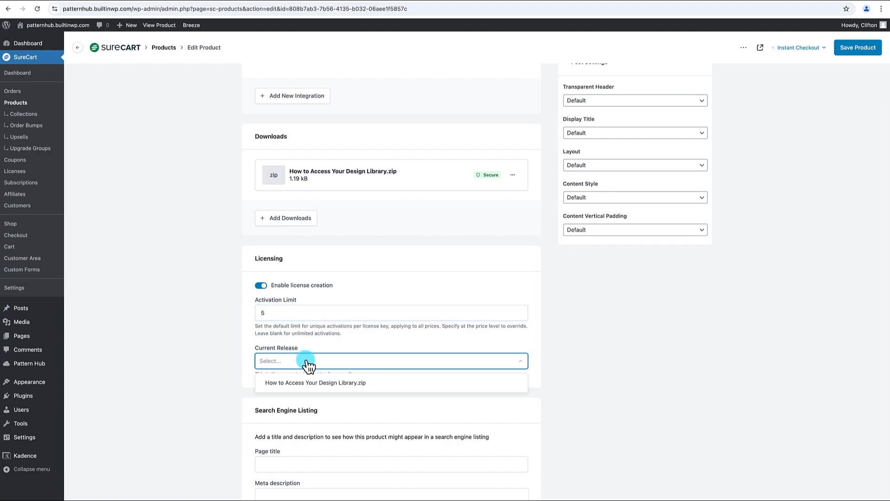
{"action": "left_click", "coordinate": [301, 386]}
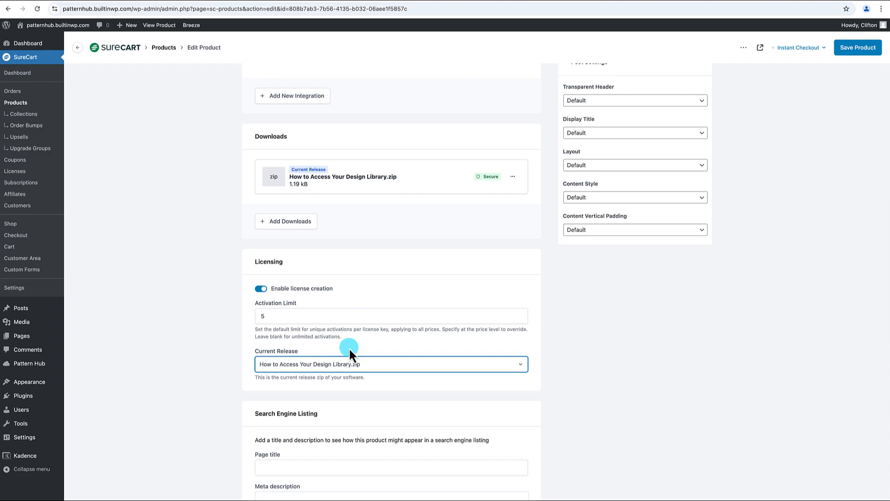
{"action": "scroll", "coordinate": [348, 367], "scroll_direction": "down", "scroll_amount": 3}
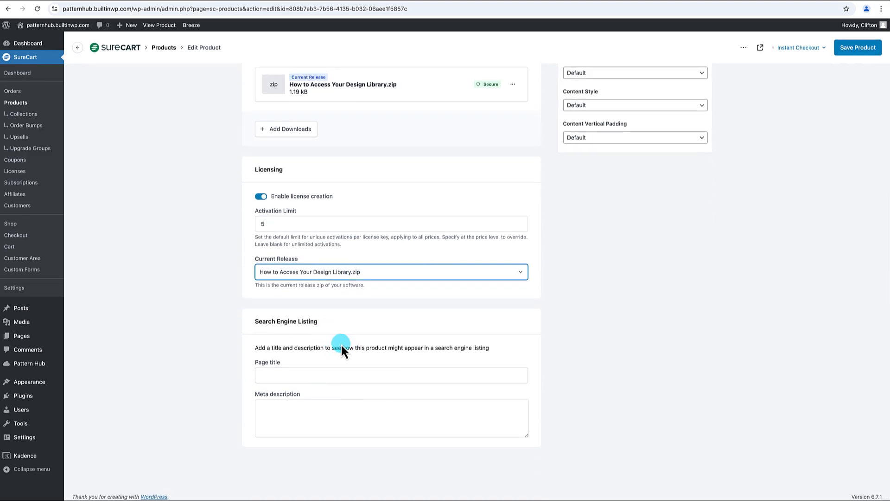
{"action": "scroll", "coordinate": [341, 349], "scroll_direction": "up", "scroll_amount": 20}
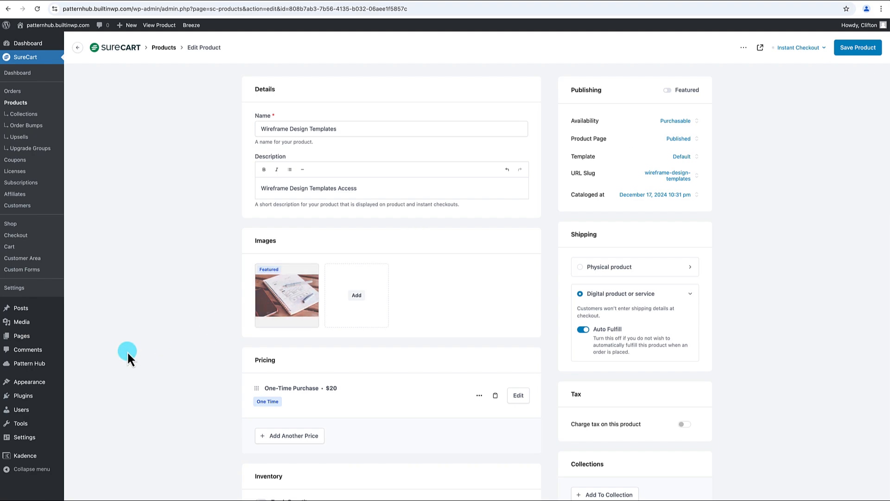
Add an empty Product ID row under Pattern Hub's SureCart License Products, then go to SureCart Products
{"action": "mouse_move", "coordinate": [35, 363]}
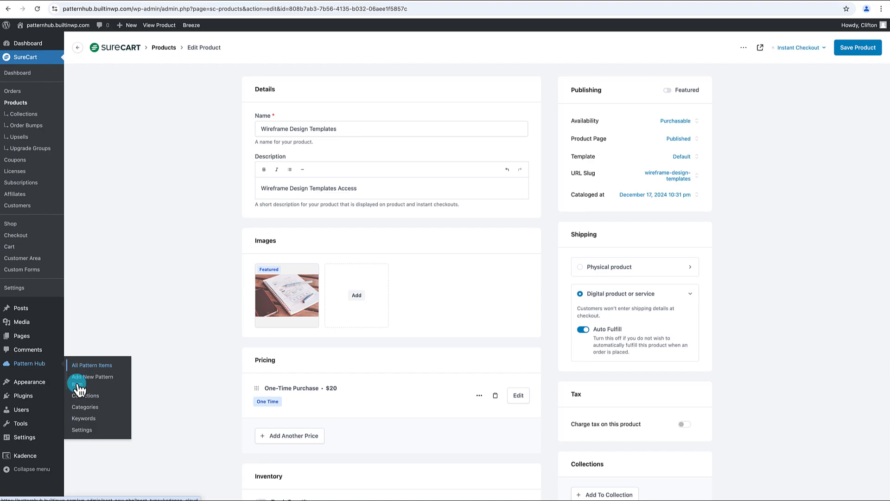
{"action": "left_click", "coordinate": [84, 429]}
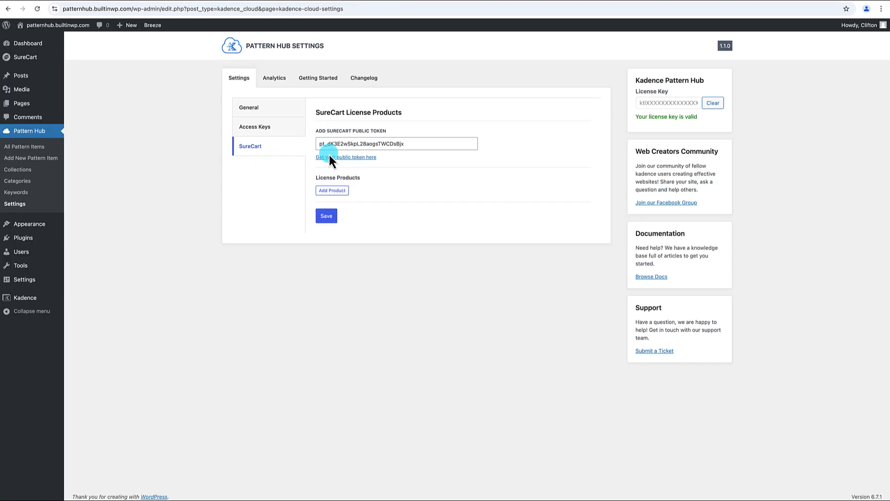
{"action": "left_click", "coordinate": [340, 191]}
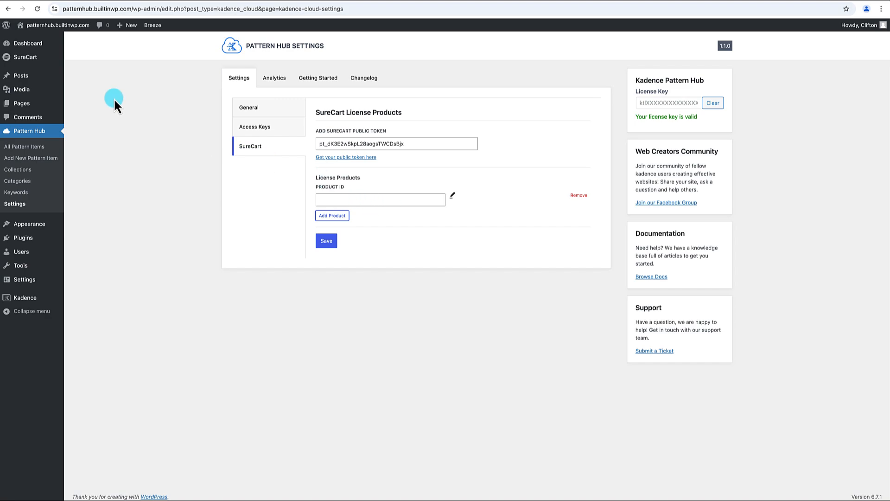
{"action": "mouse_move", "coordinate": [32, 58]}
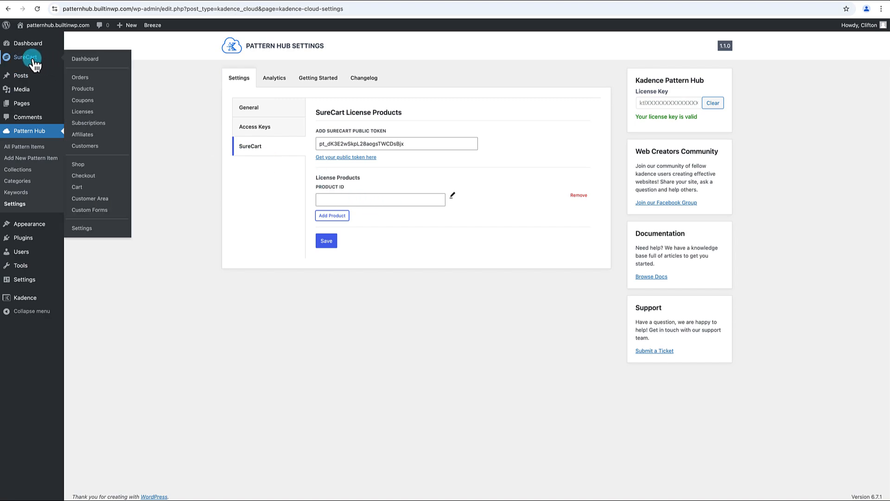
{"action": "left_click", "coordinate": [87, 92]}
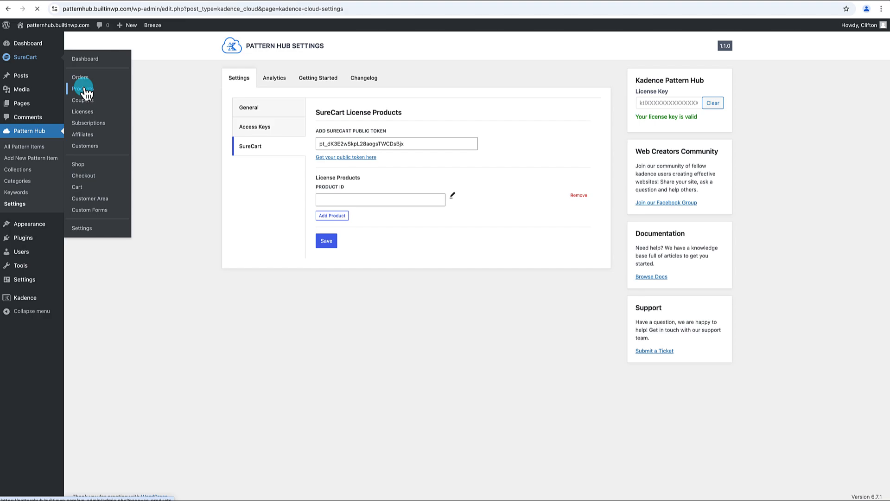
Open Wireframe Design Templates for editing and select its product ID in the page address
{"action": "left_click", "coordinate": [120, 158]}
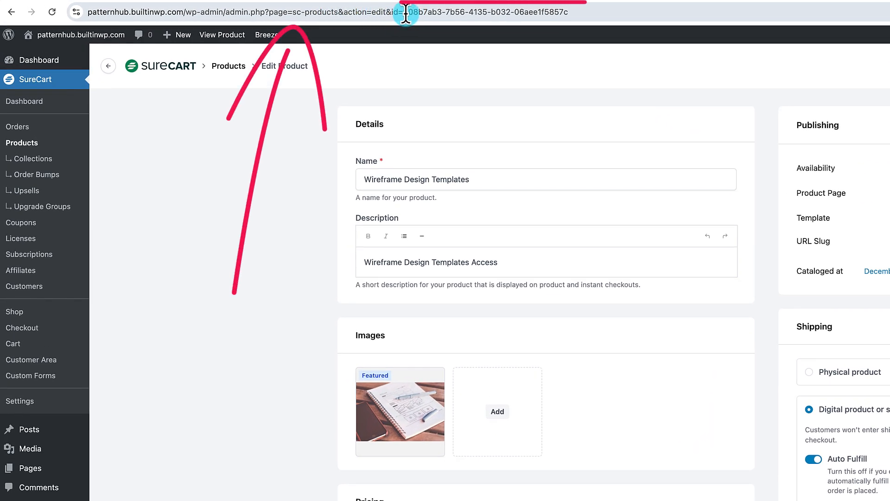
{"action": "left_click_drag", "start_coordinate": [402, 12], "coordinate": [569, 13]}
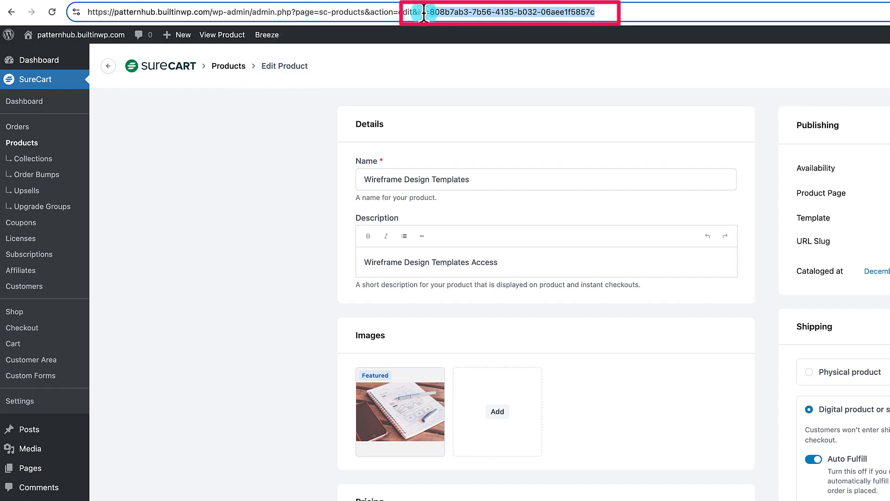
{"action": "left_click", "coordinate": [433, 13]}
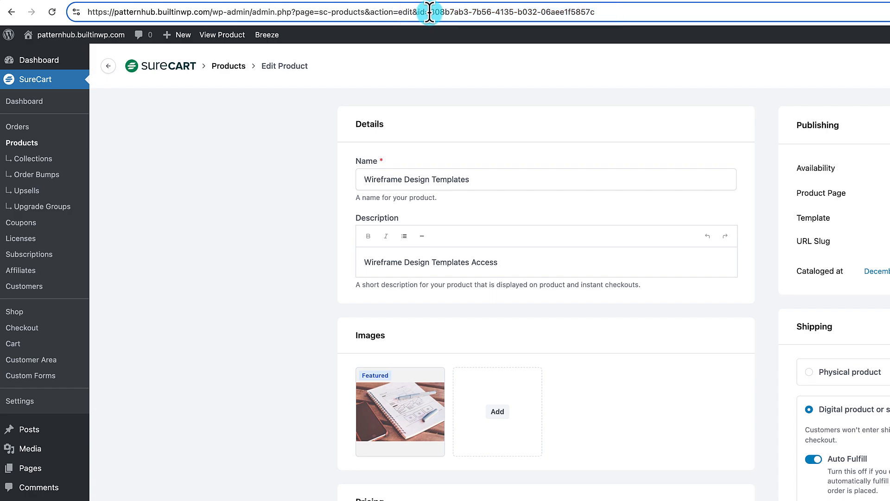
{"action": "left_click_drag", "start_coordinate": [430, 13], "coordinate": [596, 11]}
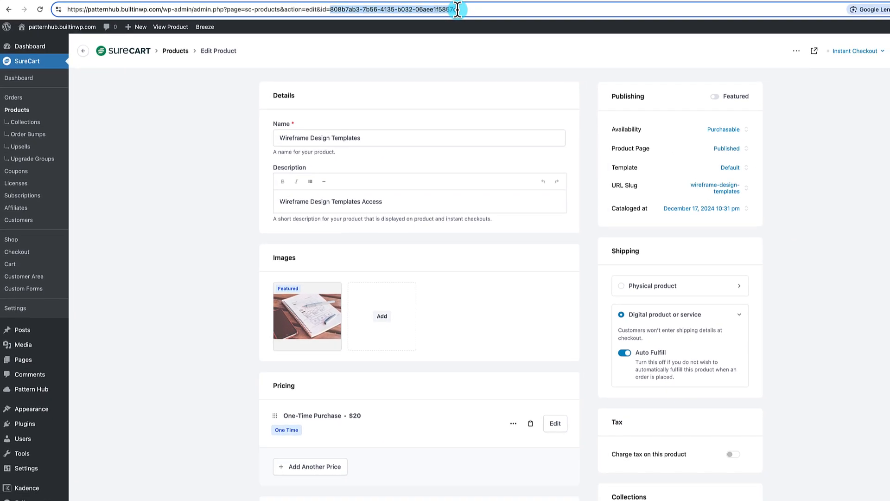
{"action": "left_click_drag", "start_coordinate": [458, 10], "coordinate": [459, 9]}
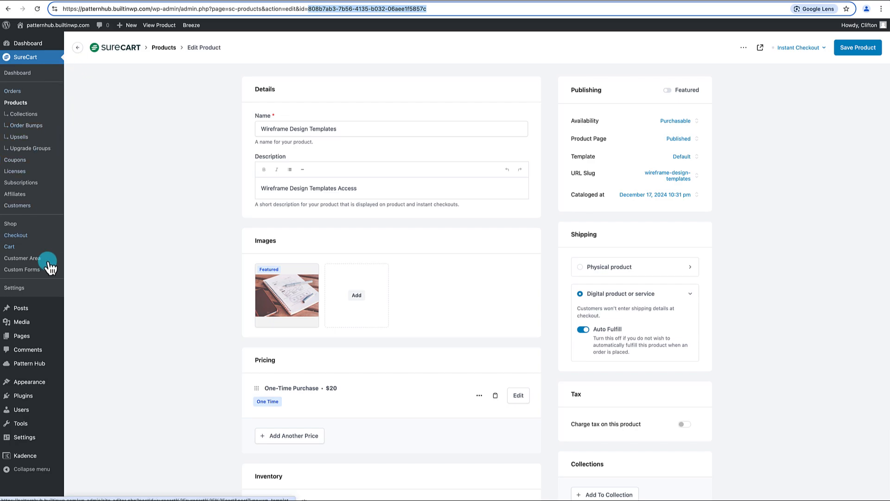
Add a License Products entry in Pattern Hub with product ID 808b7ab3-7b56-4135-b032-06aee1f5857c
{"action": "mouse_move", "coordinate": [33, 364]}
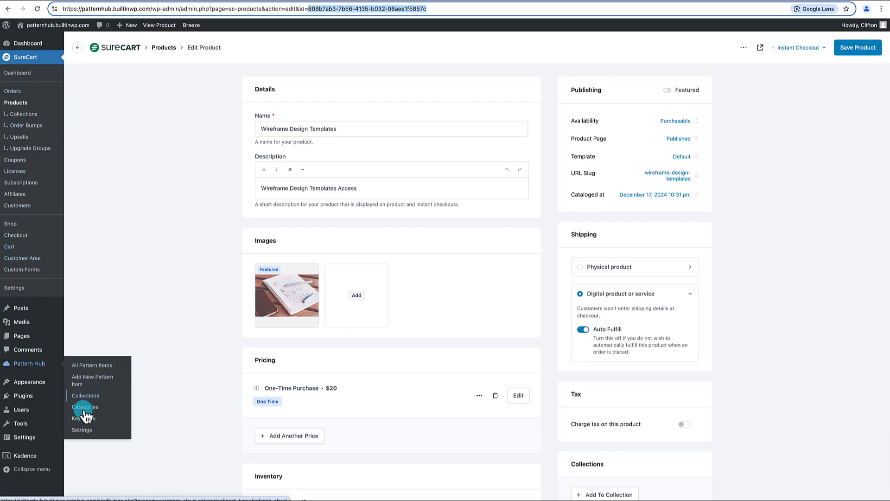
{"action": "left_click", "coordinate": [83, 431]}
{"action": "left_click", "coordinate": [341, 190]}
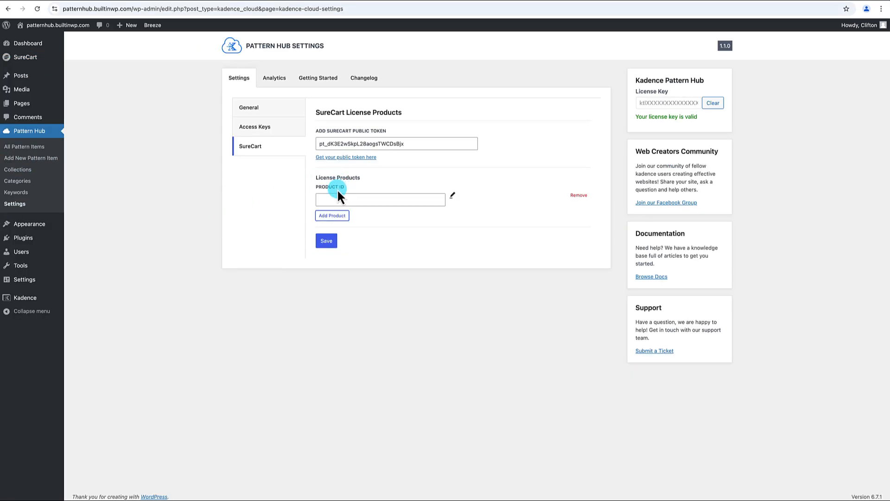
{"action": "left_click", "coordinate": [337, 199]}
{"action": "type", "text": "808b7da3-7b56-4135-b032-06aee1f5857c"}
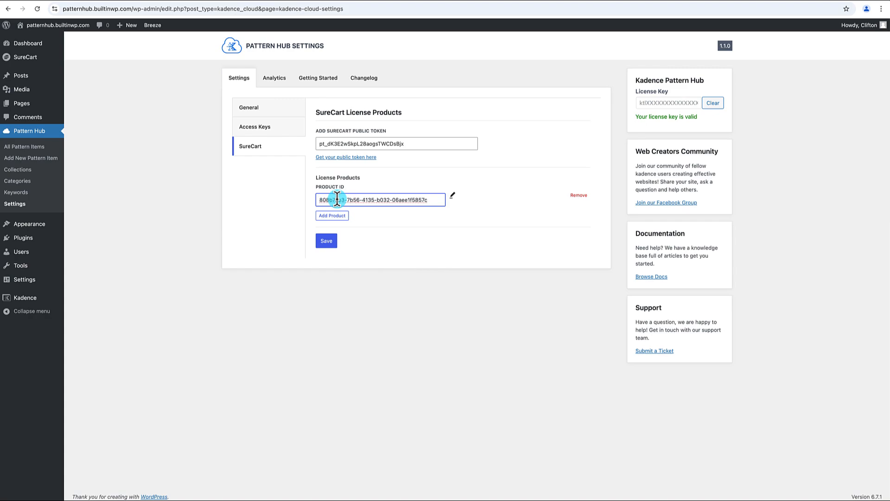
Name the entry 'Wireframe Design Templates', keep the collection as All, and save
{"action": "left_click", "coordinate": [454, 199]}
{"action": "left_click", "coordinate": [376, 235]}
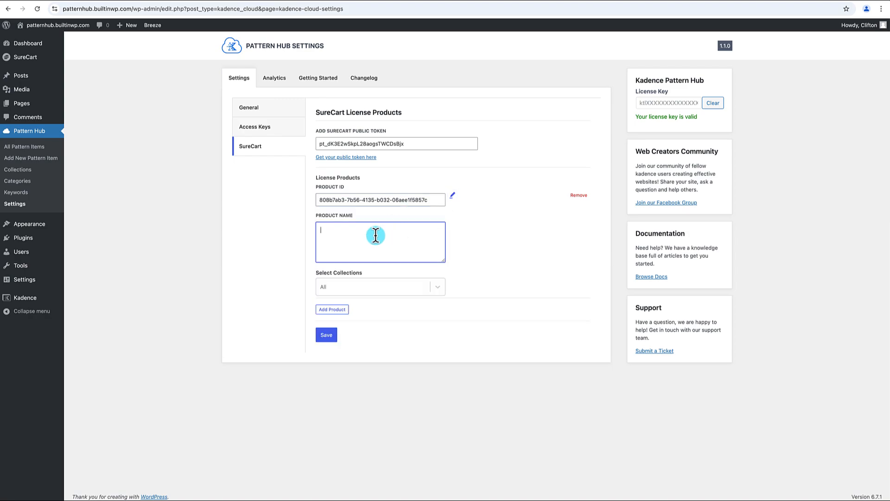
{"action": "type", "text": "Wireframe Design Templates"}
{"action": "left_click", "coordinate": [438, 286]}
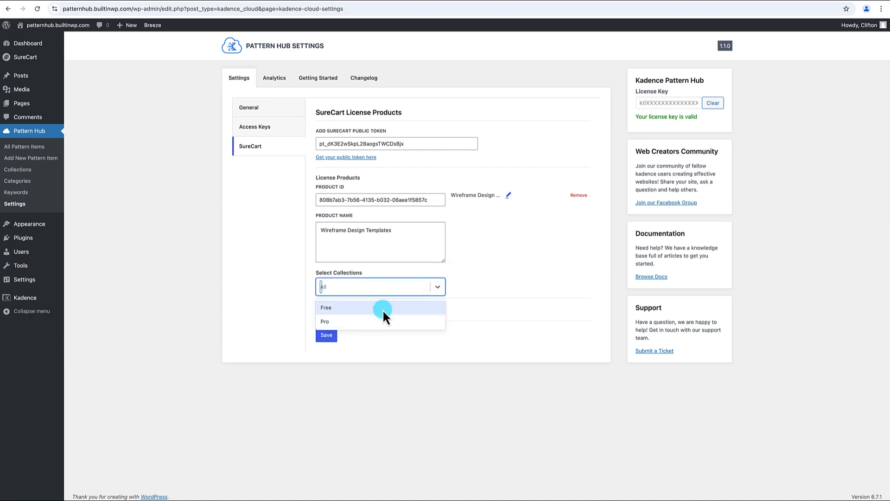
{"action": "left_click", "coordinate": [468, 281]}
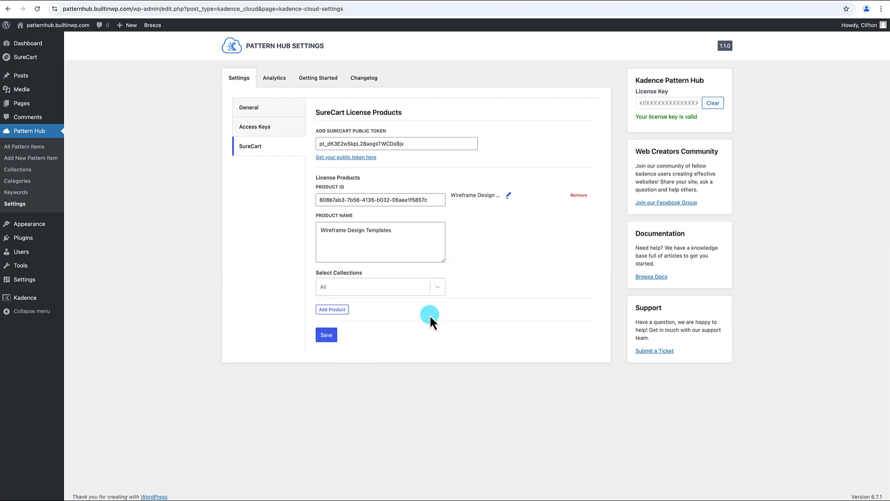
{"action": "left_click", "coordinate": [329, 337]}
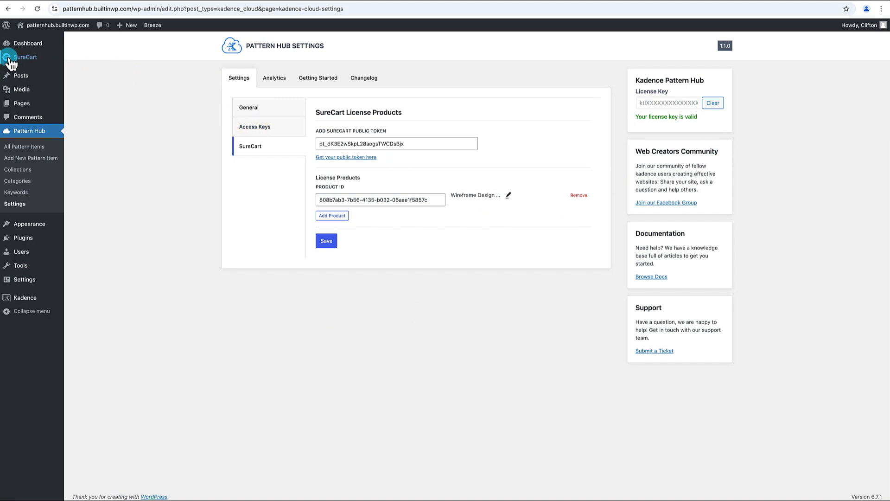
Preview the Wireframe Design Templates product page and its $20 checkout, then return to the Dashboard
{"action": "mouse_move", "coordinate": [10, 61]}
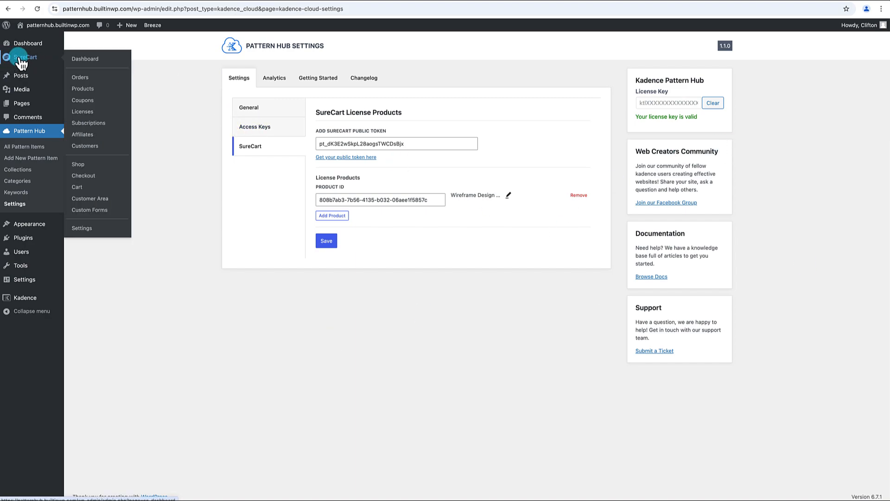
{"action": "left_click", "coordinate": [79, 91]}
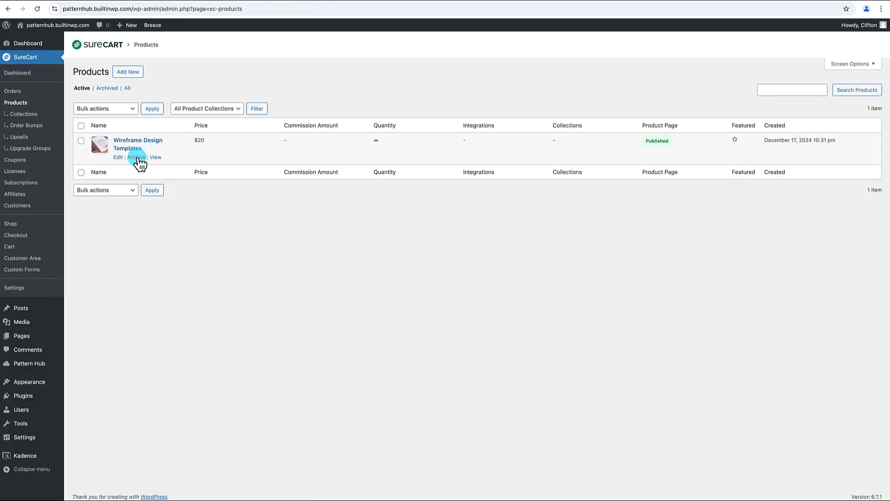
{"action": "left_click", "coordinate": [156, 158]}
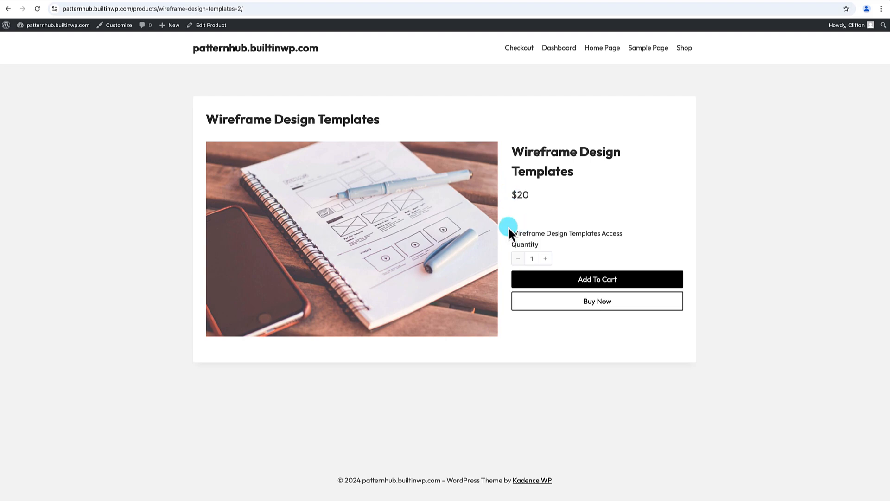
{"action": "left_click", "coordinate": [603, 309]}
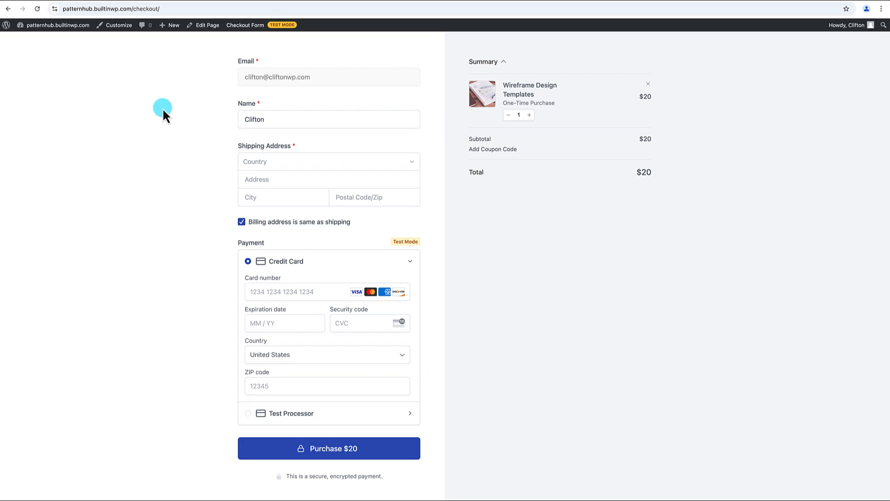
{"action": "mouse_move", "coordinate": [55, 26]}
{"action": "left_click", "coordinate": [42, 40]}
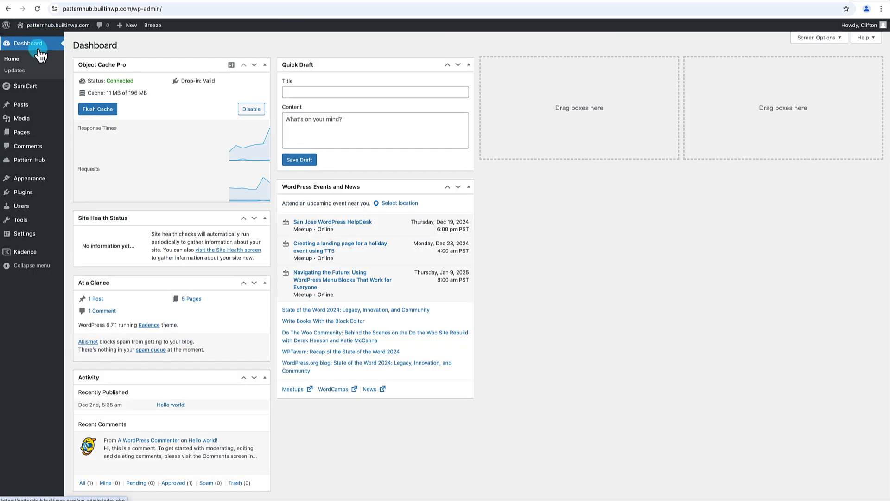
Edit Wireframe Design Templates from SureCart Products and show its Instant Checkout options
{"action": "mouse_move", "coordinate": [27, 86]}
{"action": "left_click", "coordinate": [85, 118]}
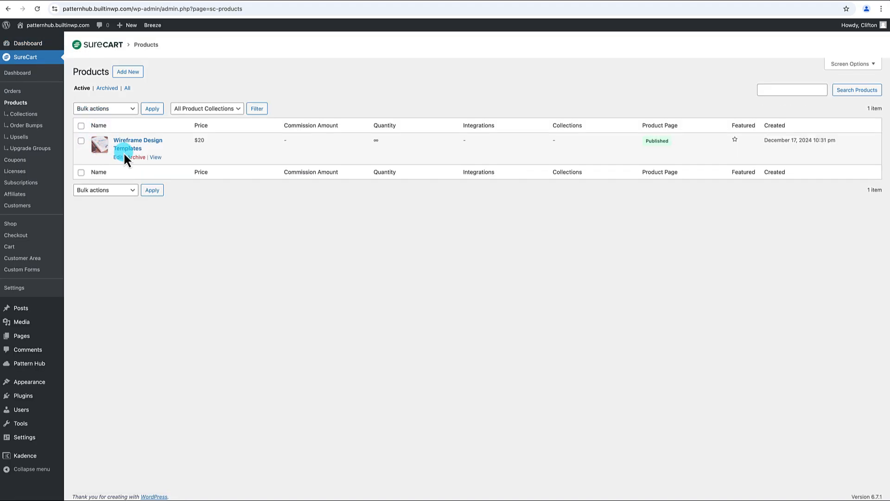
{"action": "left_click", "coordinate": [117, 157]}
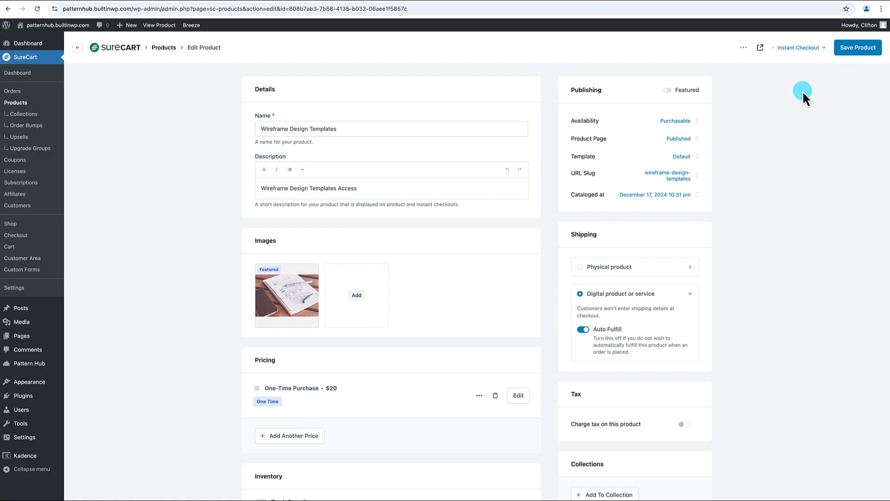
{"action": "left_click", "coordinate": [802, 50]}
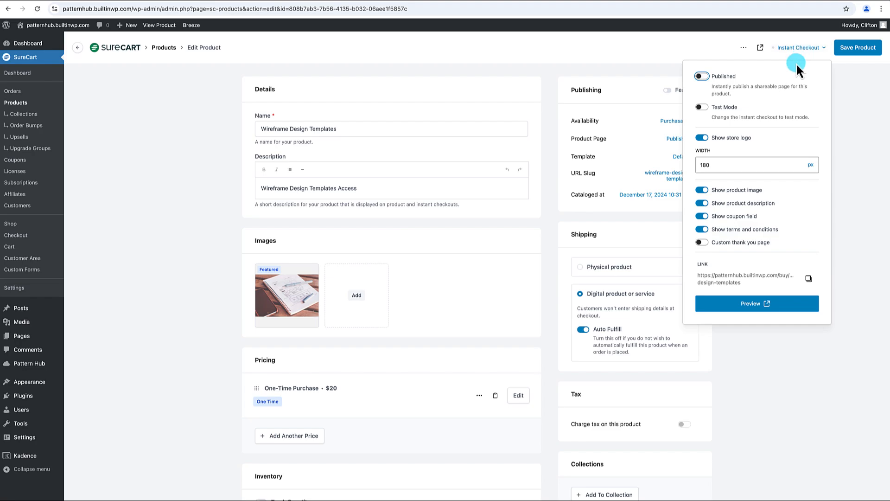
Publish the instant checkout with the store logo hidden, copy its link, and save the product
{"action": "left_click", "coordinate": [706, 76]}
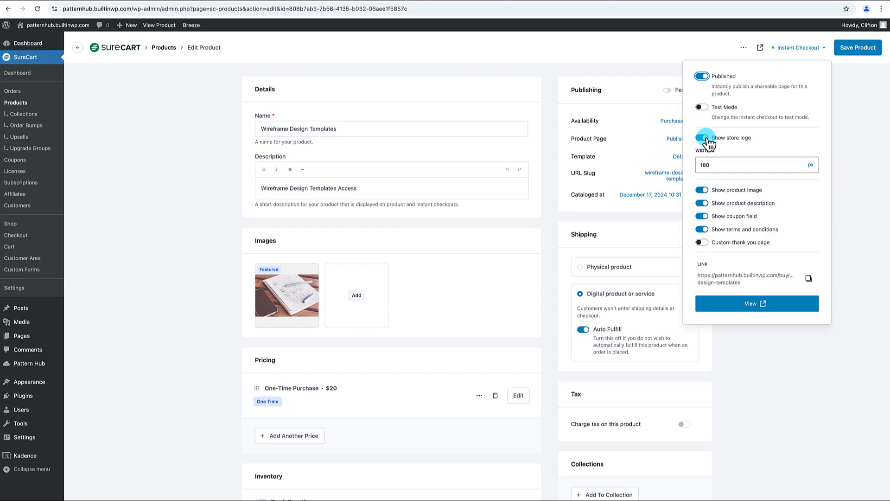
{"action": "left_click", "coordinate": [715, 159]}
{"action": "left_click", "coordinate": [702, 141]}
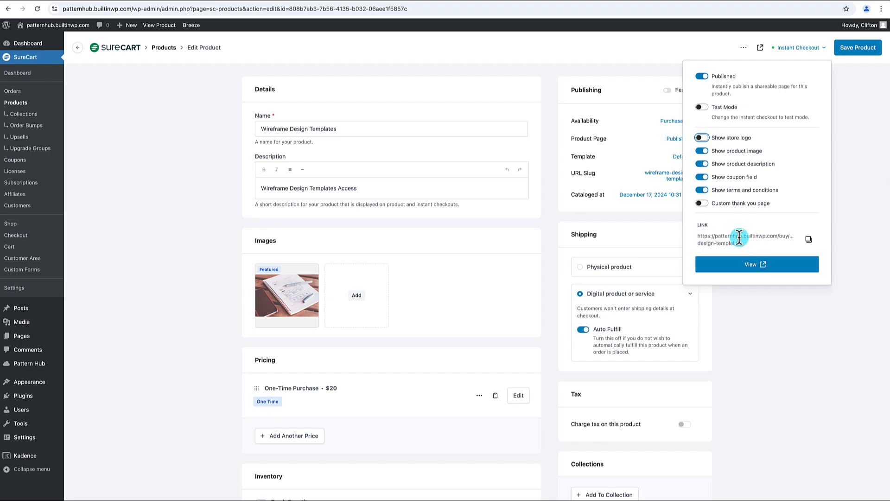
{"action": "left_click", "coordinate": [809, 239]}
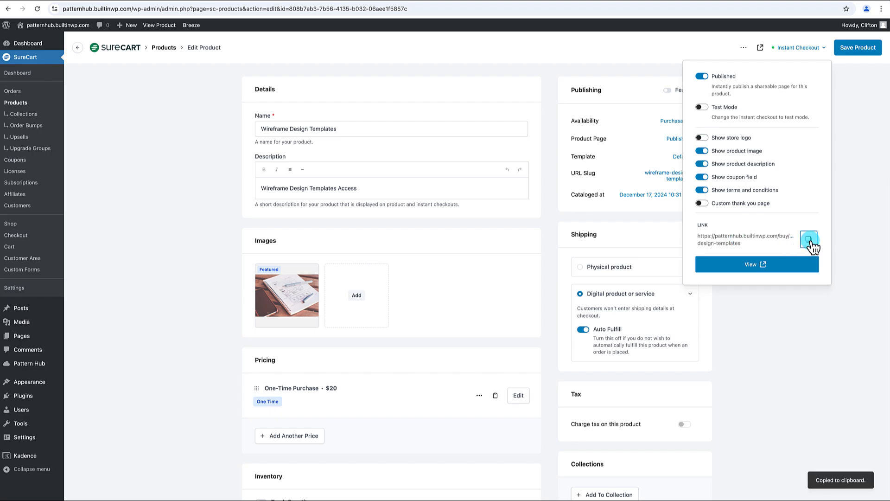
{"action": "left_click", "coordinate": [854, 55]}
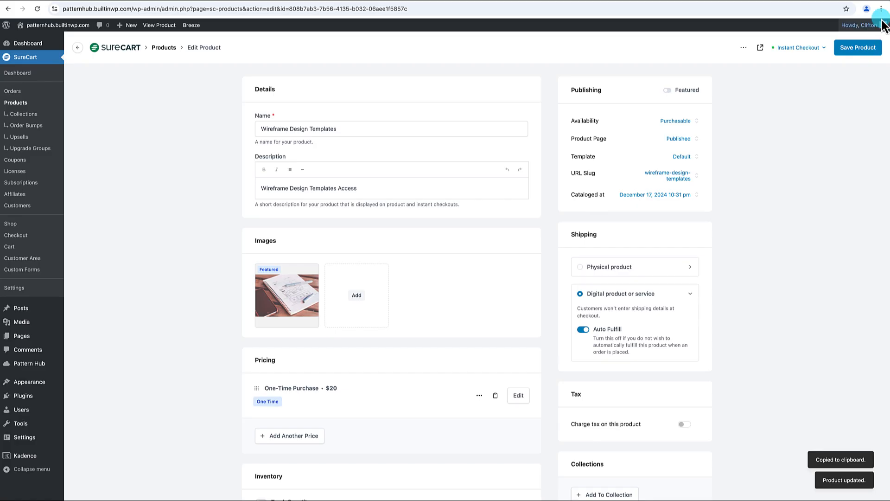
Load the copied instant checkout link in a new incognito window
{"action": "key", "text": "ctrl+shift+n"}
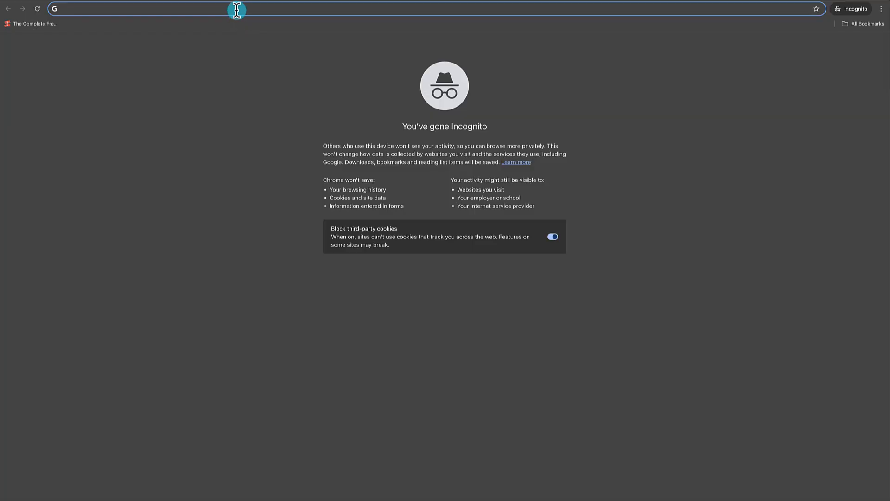
{"action": "key", "text": "ctrl+v"}
{"action": "key", "text": "Return"}
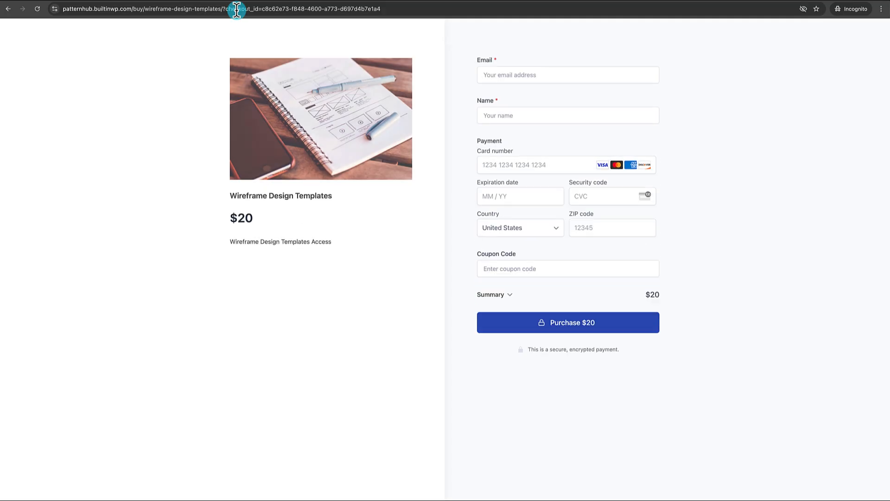
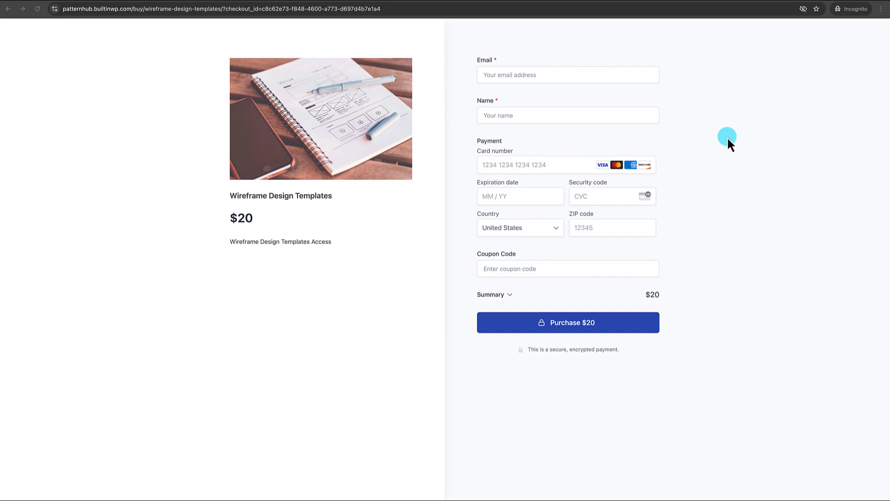
Close the private checkout window and go to the SureCart Coupons list
{"action": "key", "text": "super+l"}
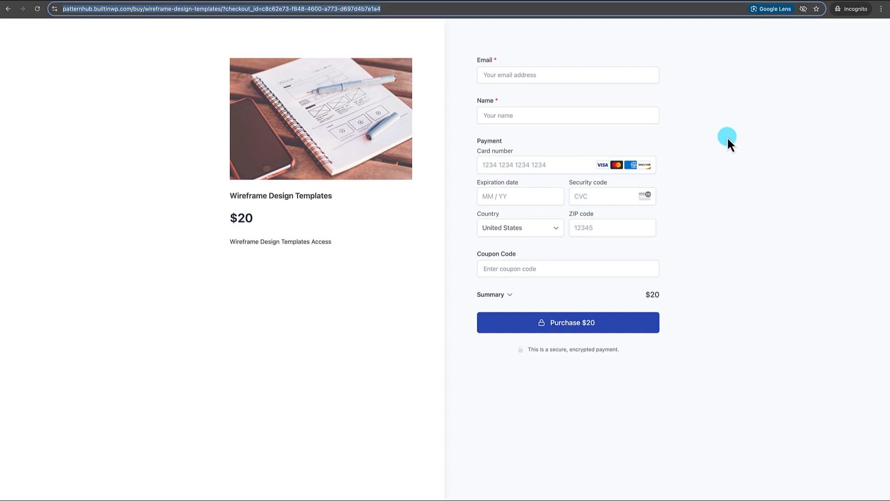
{"action": "left_click", "coordinate": [11, 1]}
{"action": "left_click", "coordinate": [82, 84]}
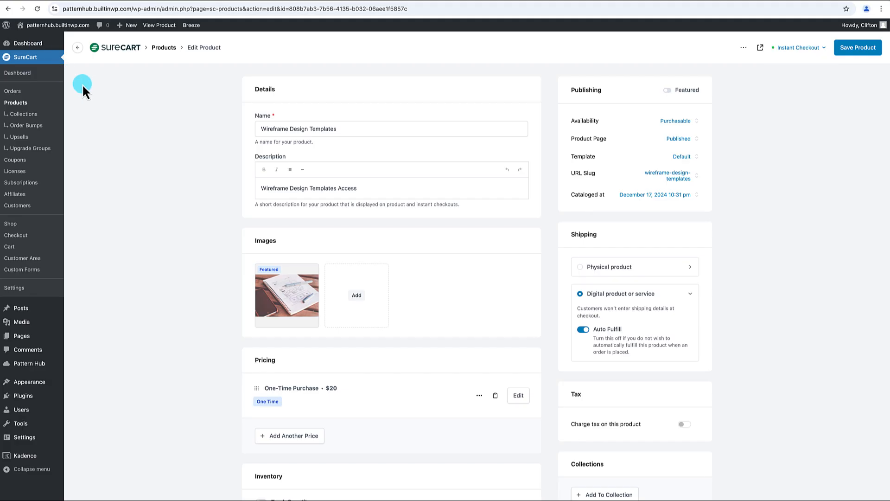
{"action": "left_click", "coordinate": [23, 58]}
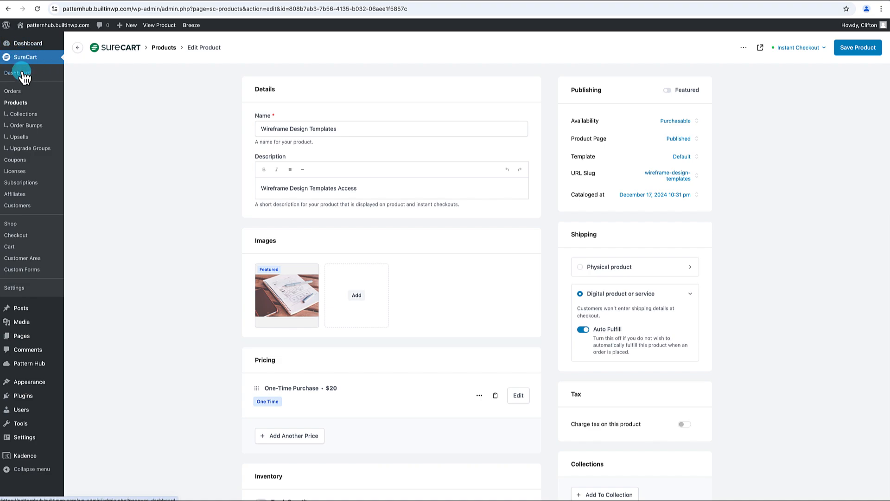
{"action": "left_click", "coordinate": [19, 152]}
{"action": "left_click", "coordinate": [15, 161]}
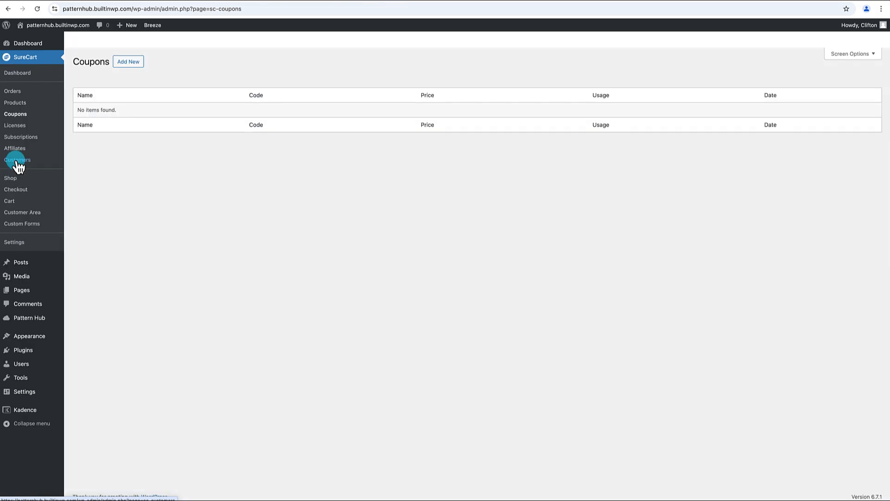
Create coupon 100OFF with promotion code 100PERCENTOFF at 100% off, then select the code
{"action": "left_click", "coordinate": [128, 72]}
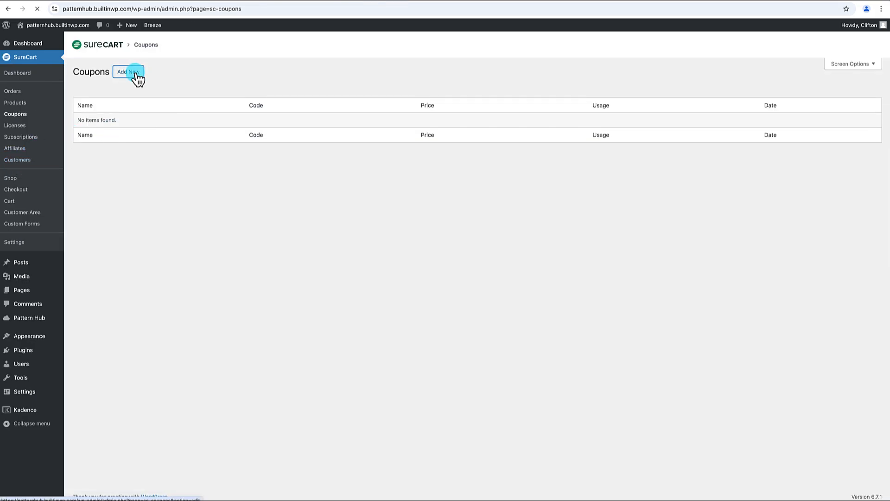
{"action": "left_click", "coordinate": [382, 104]}
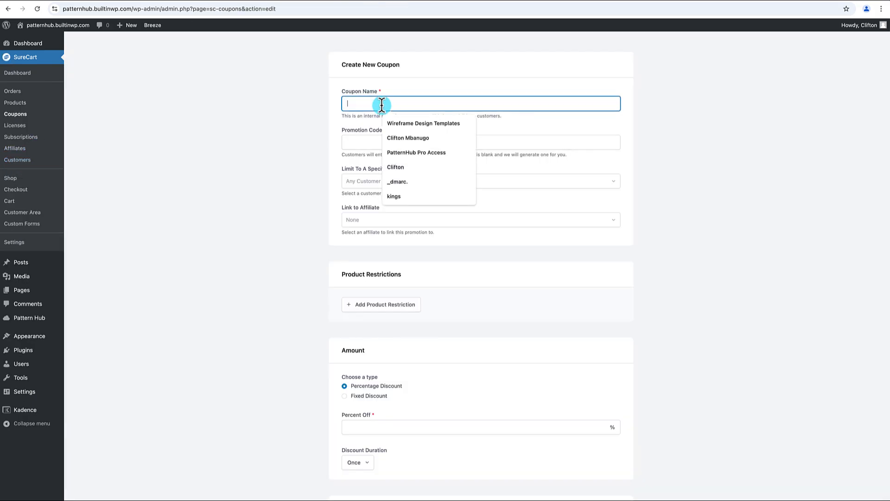
{"action": "type", "text": "100OFF"}
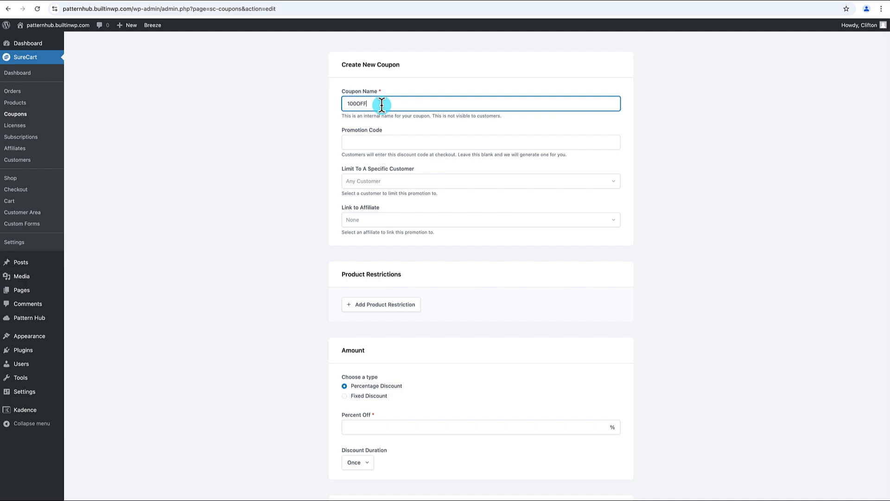
{"action": "left_click", "coordinate": [366, 140]}
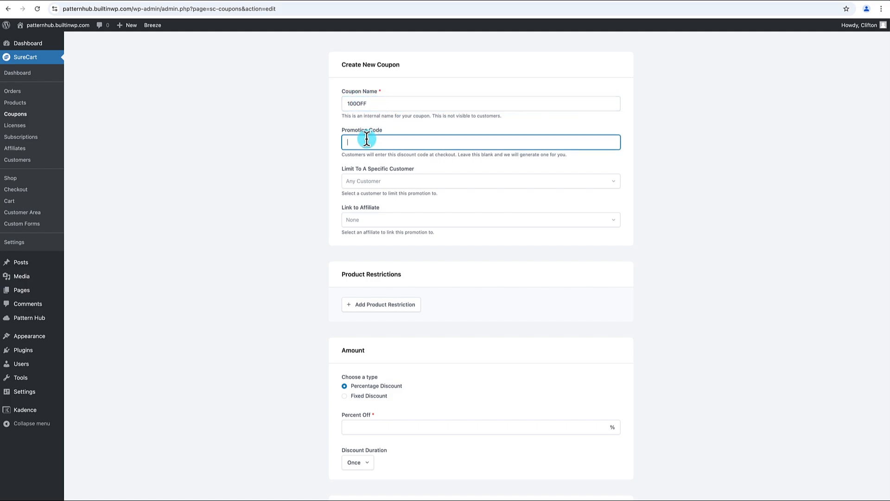
{"action": "type", "text": "100OF"}
{"action": "type", "text": "CENTOFF"}
{"action": "scroll", "coordinate": [364, 183], "scroll_direction": "down", "scroll_amount": 2}
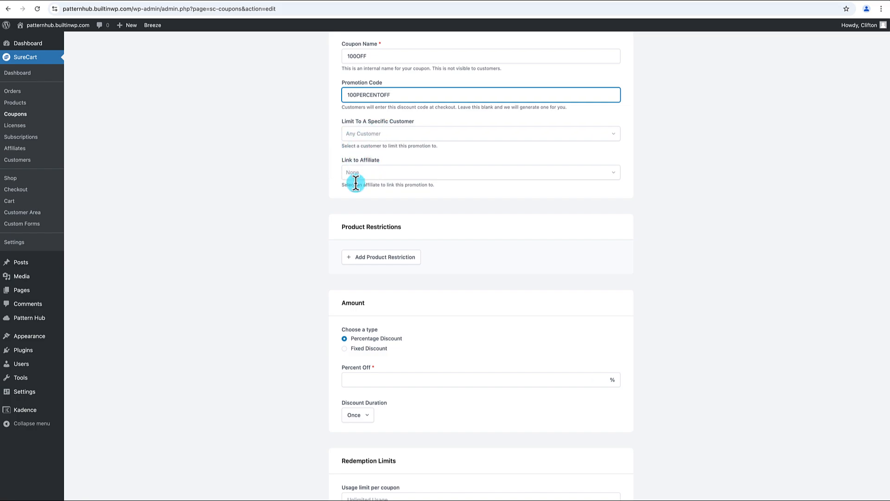
{"action": "scroll", "coordinate": [356, 183], "scroll_direction": "down", "scroll_amount": 5}
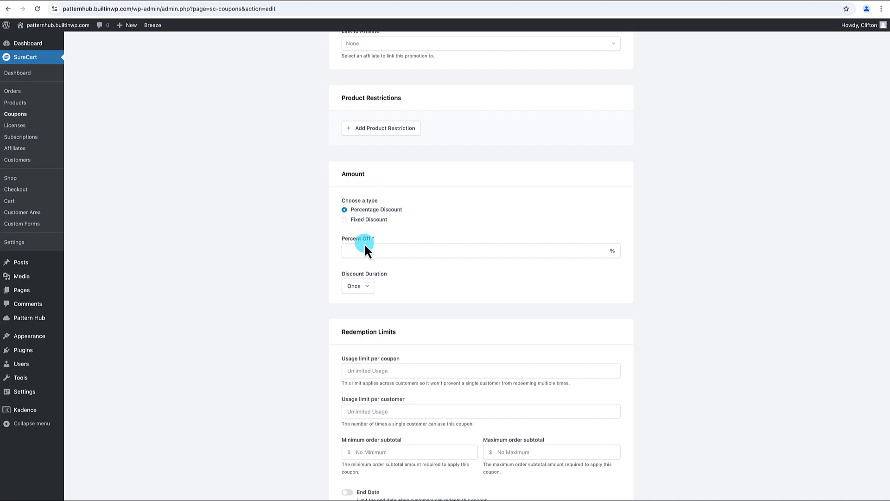
{"action": "left_click", "coordinate": [391, 252]}
{"action": "type", "text": "1"}
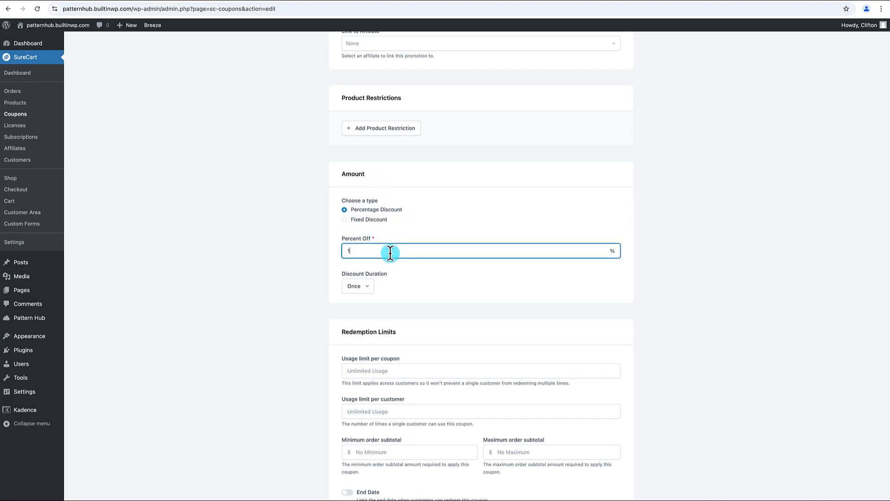
{"action": "type", "text": "00"}
{"action": "scroll", "coordinate": [424, 294], "scroll_direction": "down", "scroll_amount": 2}
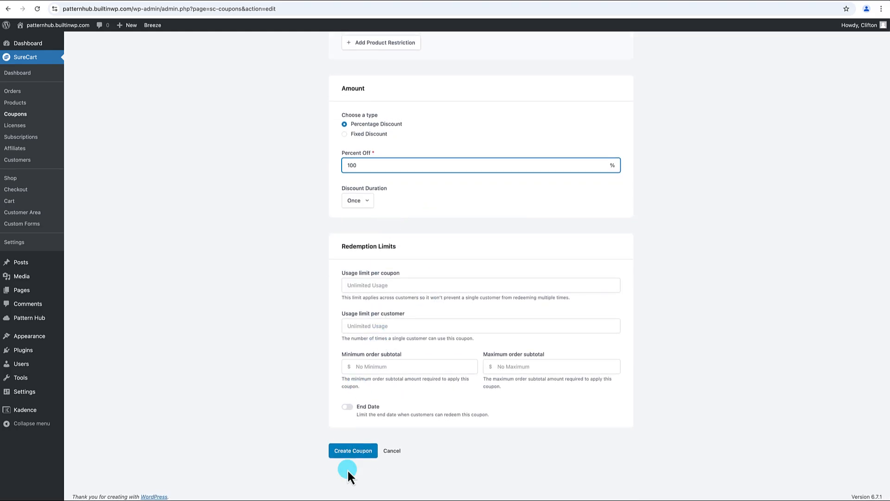
{"action": "left_click", "coordinate": [357, 455]}
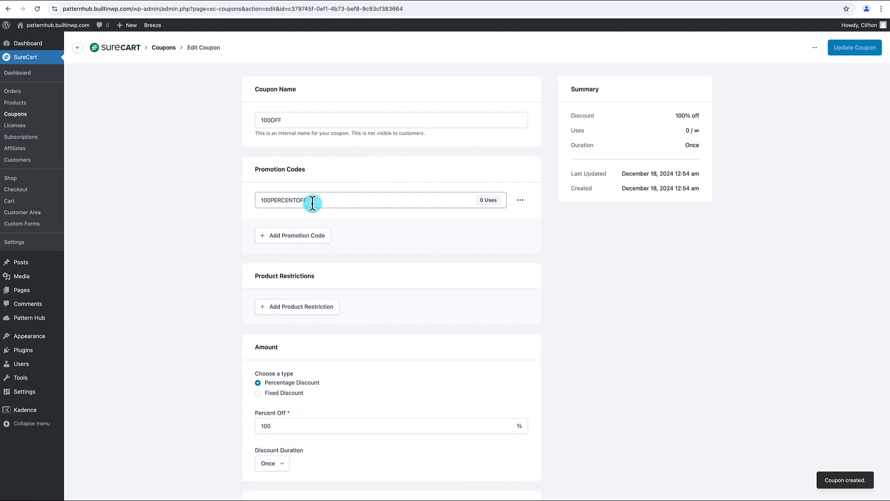
{"action": "left_click_drag", "start_coordinate": [320, 201], "coordinate": [240, 204]}
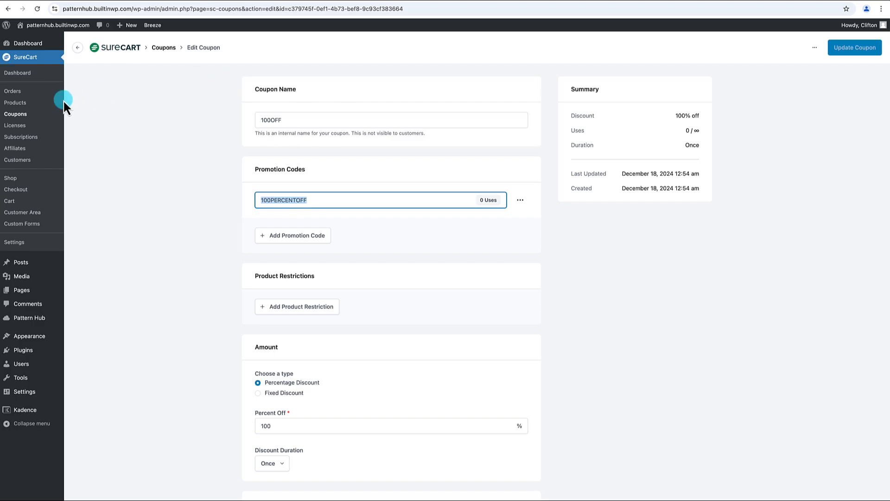
Copy the Wireframe Design Templates instant checkout link and load it in a new private window
{"action": "left_click", "coordinate": [17, 103]}
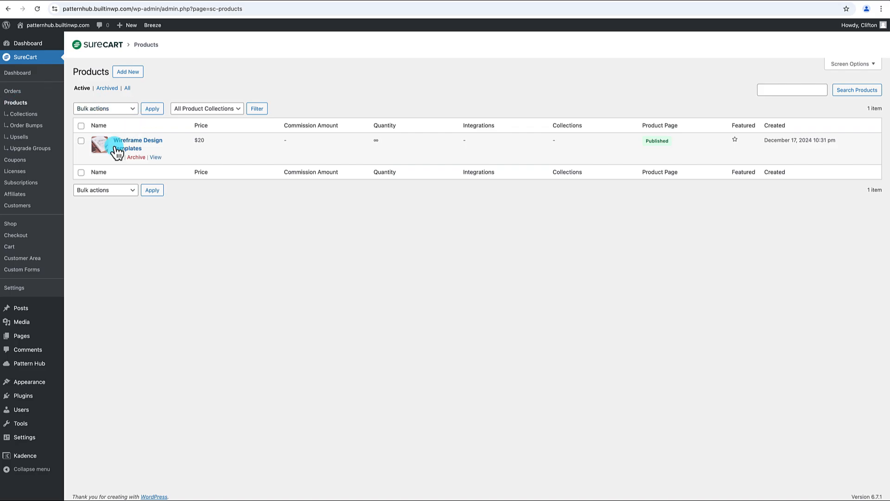
{"action": "left_click", "coordinate": [117, 157]}
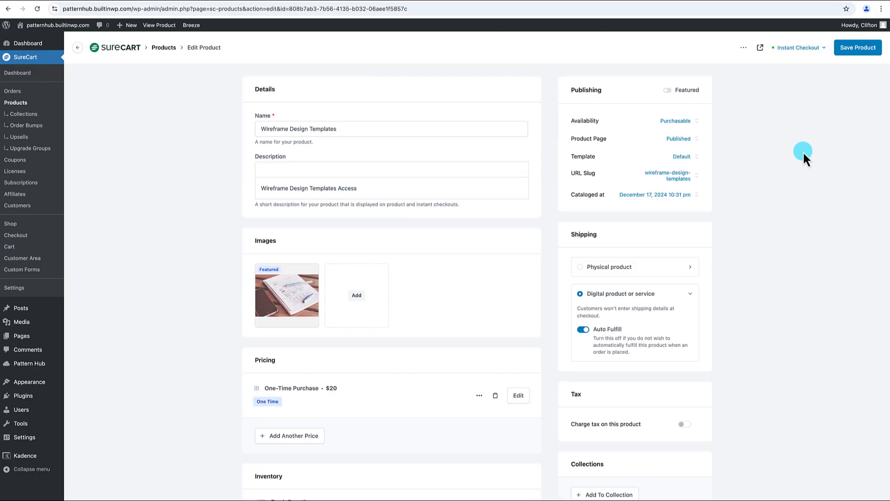
{"action": "left_click", "coordinate": [813, 49]}
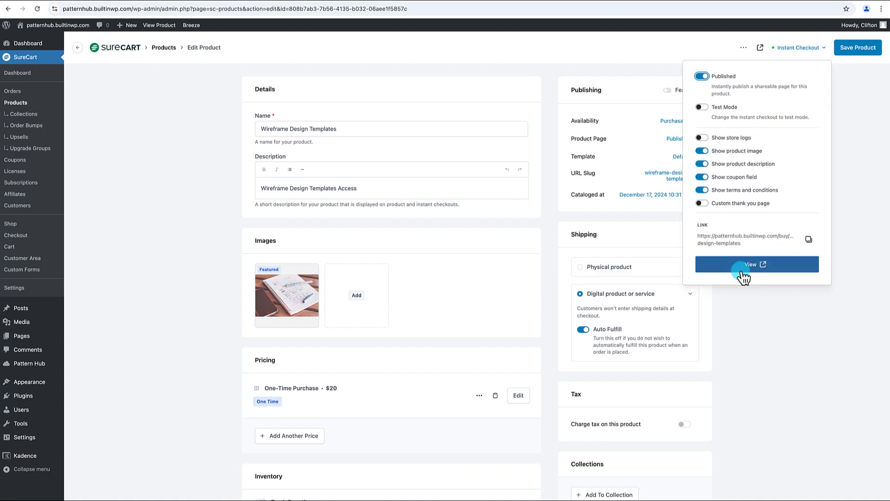
{"action": "left_click", "coordinate": [808, 239]}
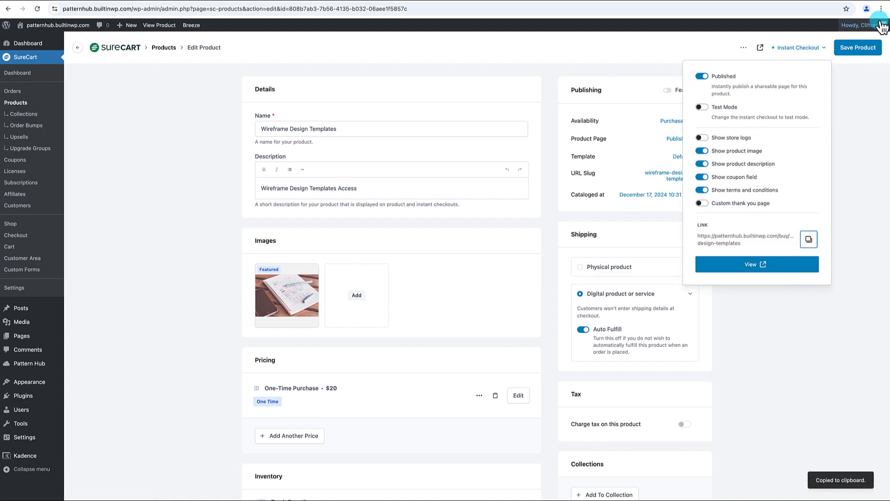
{"action": "left_click", "coordinate": [839, 111]}
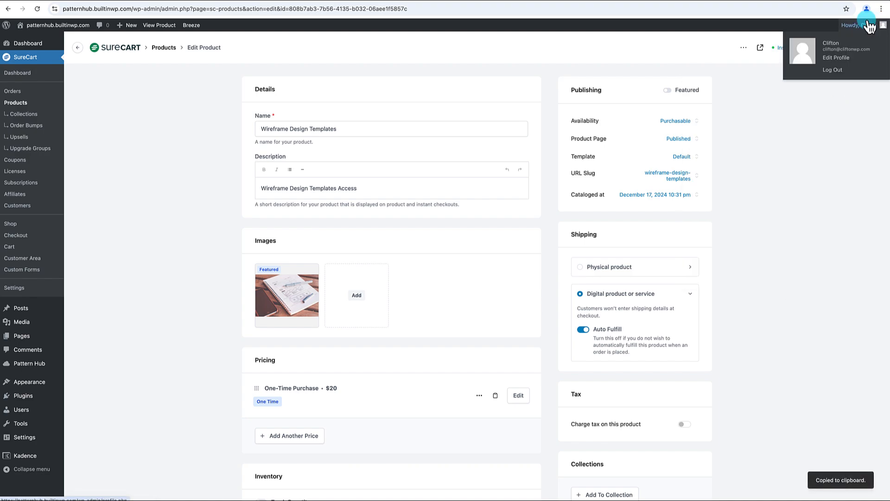
{"action": "key", "text": "ctrl+shift+n"}
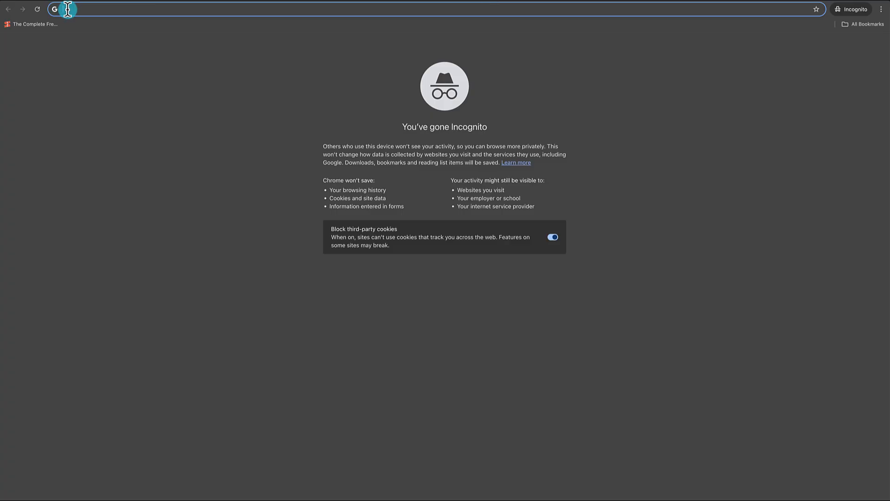
{"action": "key", "text": "ctrl+v"}
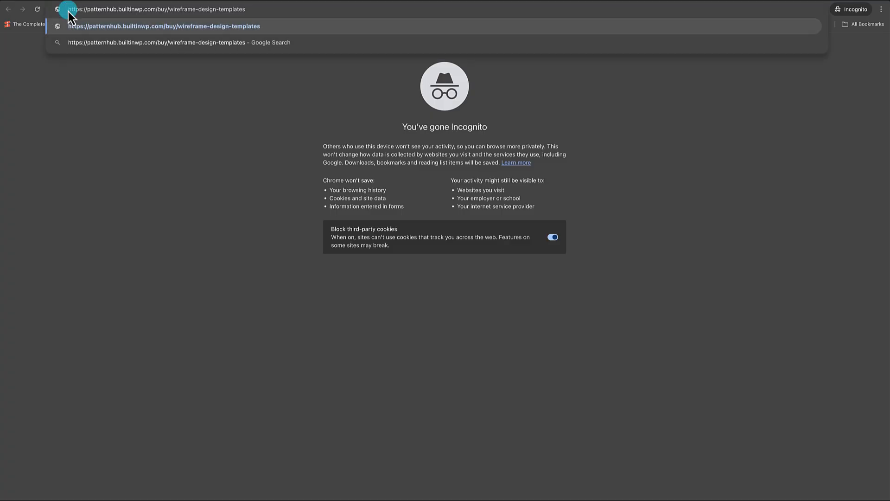
{"action": "key", "text": "Return"}
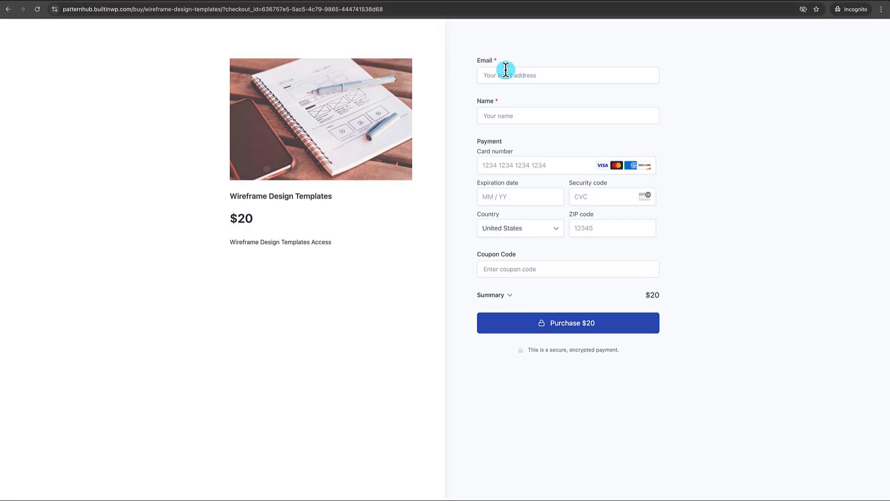
Fill in the buyer's e-mail and name, then apply coupon 100PERCENTOFF to cut $20 to $0
{"action": "left_click", "coordinate": [497, 74]}
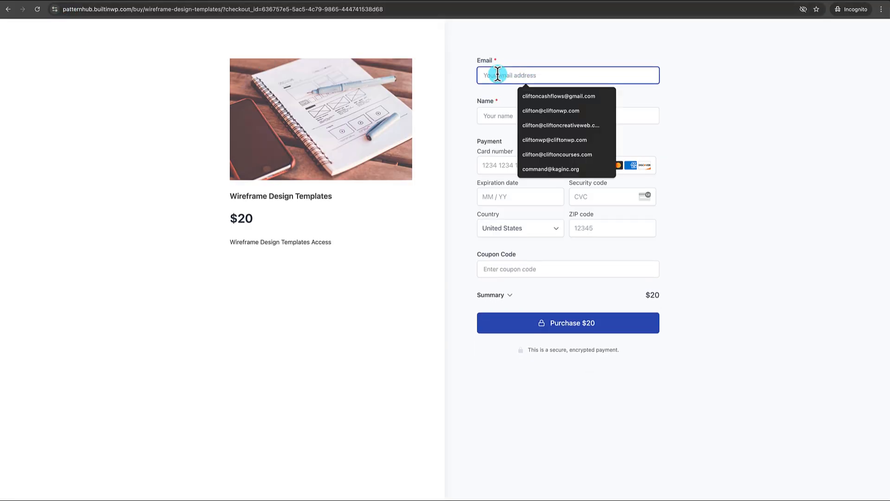
{"action": "type", "text": "dashings"}
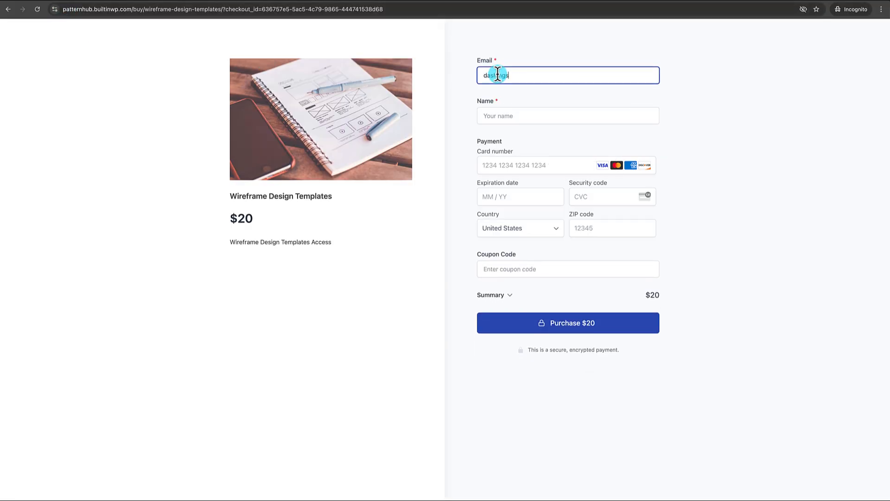
{"action": "left_click", "coordinate": [523, 116]}
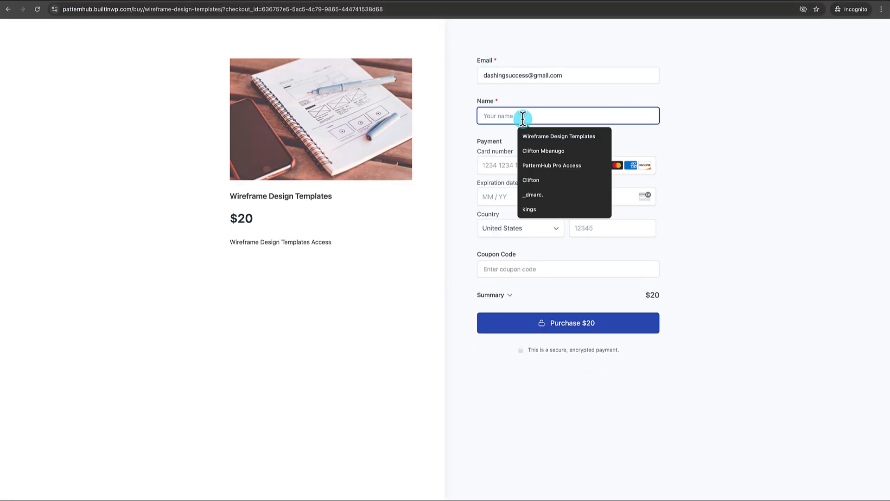
{"action": "type", "text": "Max"}
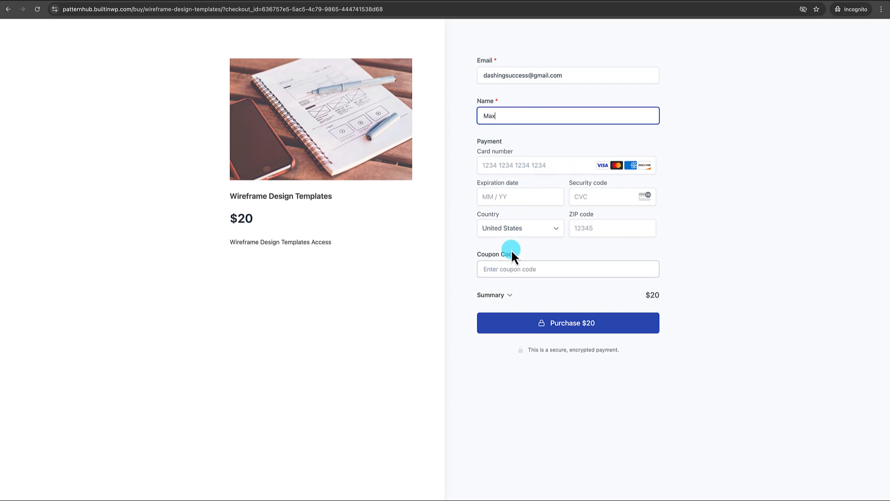
{"action": "left_click", "coordinate": [490, 269]}
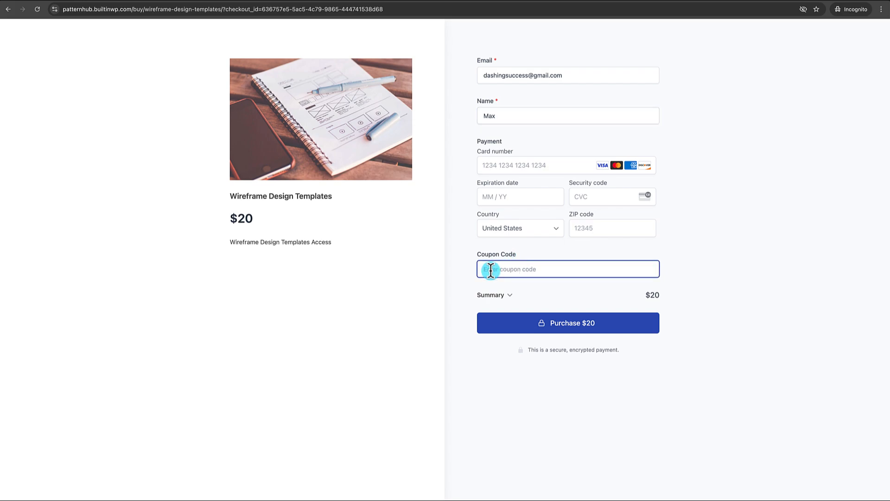
{"action": "type", "text": "100PERCENTOFF"}
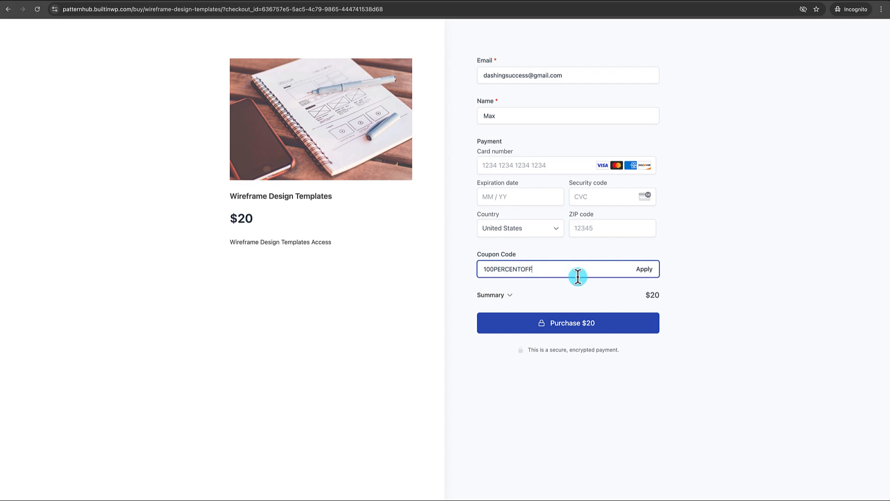
{"action": "left_click", "coordinate": [644, 270]}
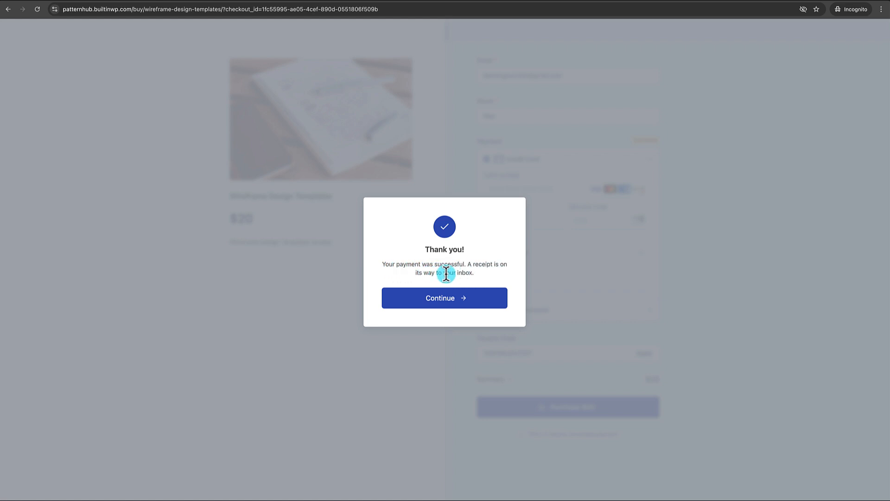
Continue to the customer dashboard and set a new account password
{"action": "left_click", "coordinate": [444, 306]}
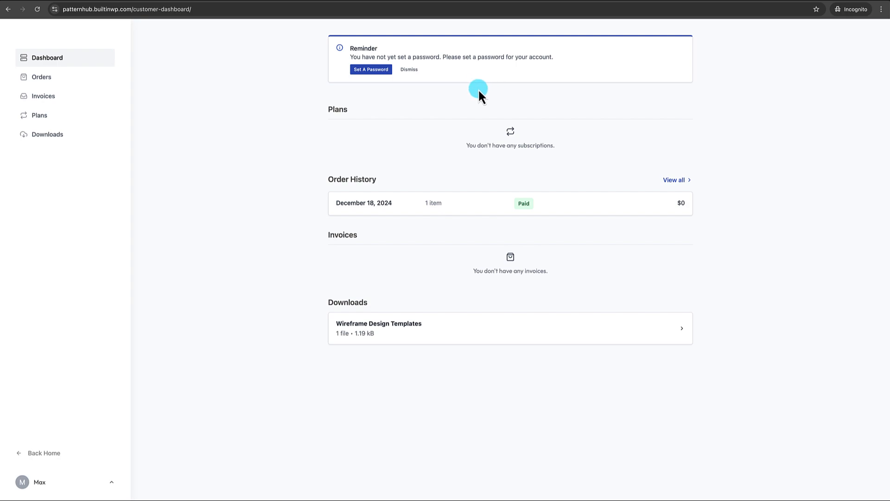
{"action": "left_click", "coordinate": [372, 71]}
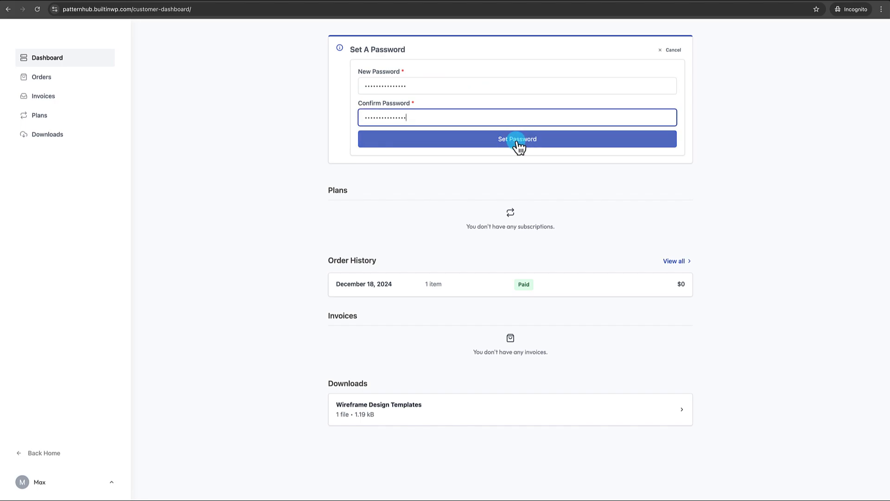
{"action": "left_click", "coordinate": [519, 140]}
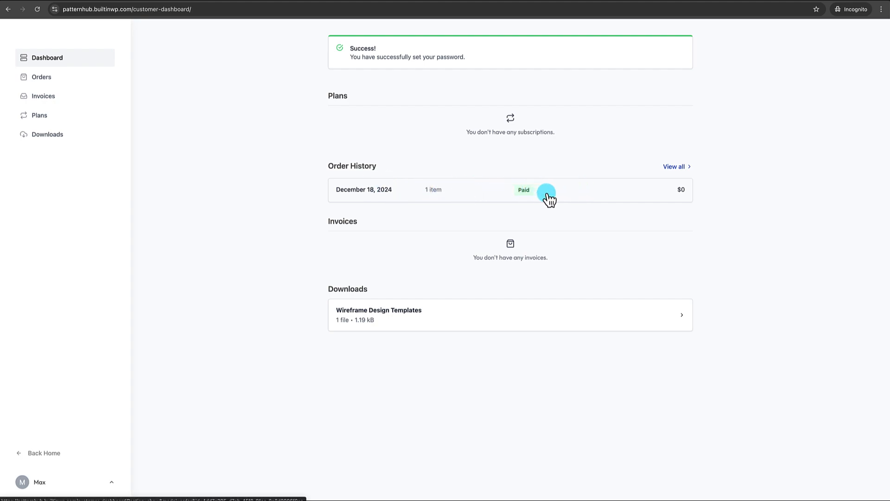
Download the Wireframe Design Templates zip and copy its license key from the license details
{"action": "scroll", "coordinate": [483, 272], "scroll_direction": "down", "scroll_amount": 1}
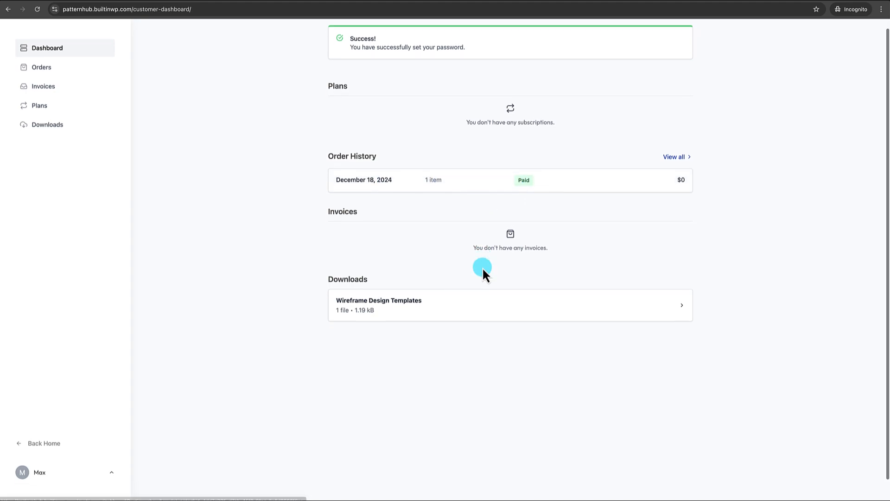
{"action": "left_click", "coordinate": [472, 304]}
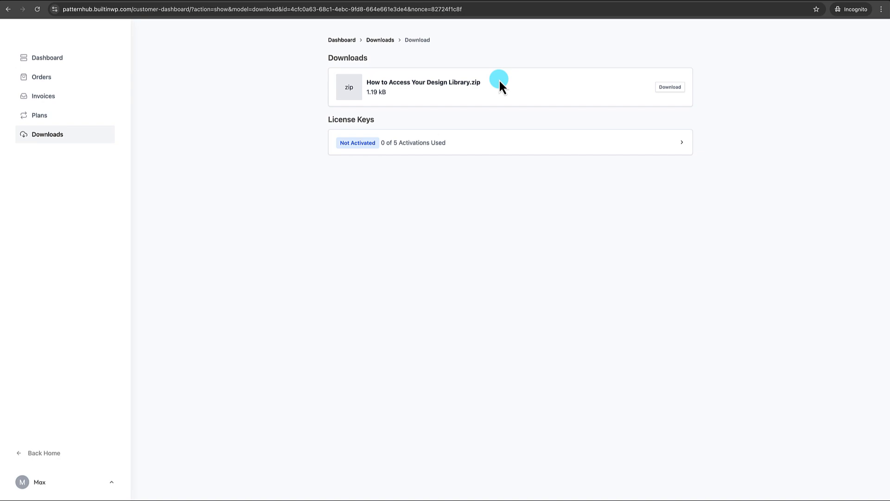
{"action": "left_click", "coordinate": [668, 92]}
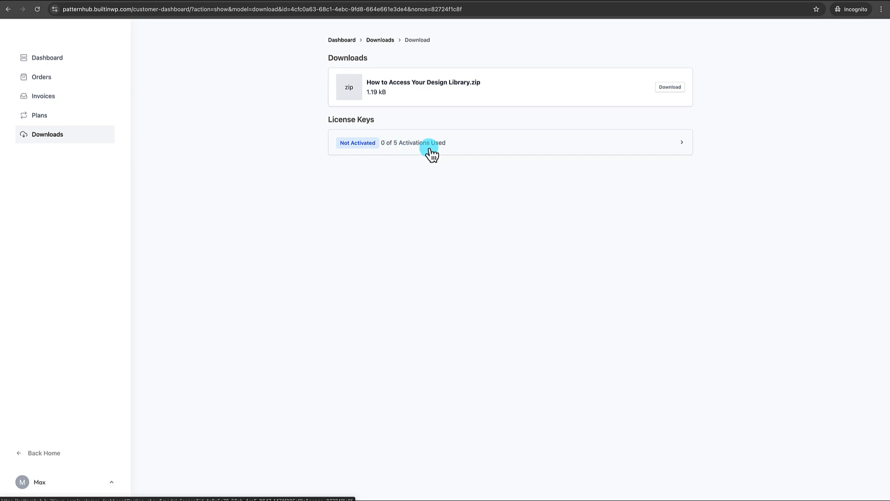
{"action": "left_click", "coordinate": [550, 145]}
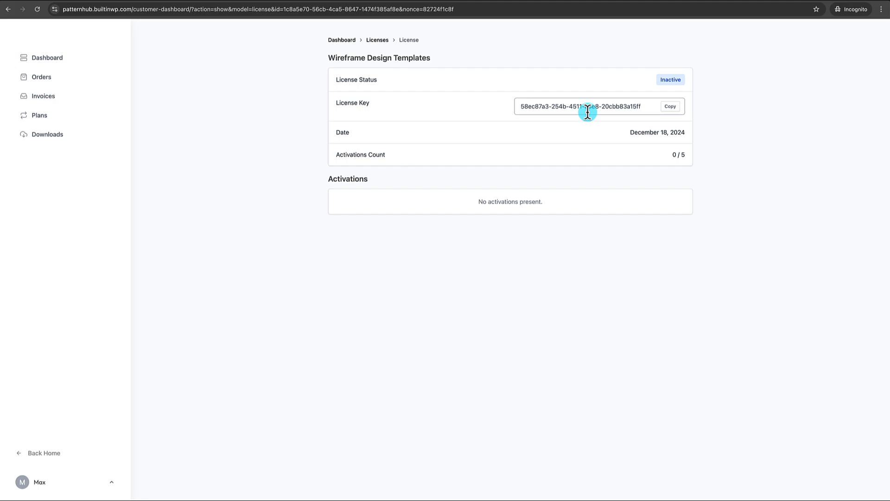
{"action": "left_click", "coordinate": [670, 108]}
{"action": "left_click_drag", "start_coordinate": [645, 106], "coordinate": [515, 107]}
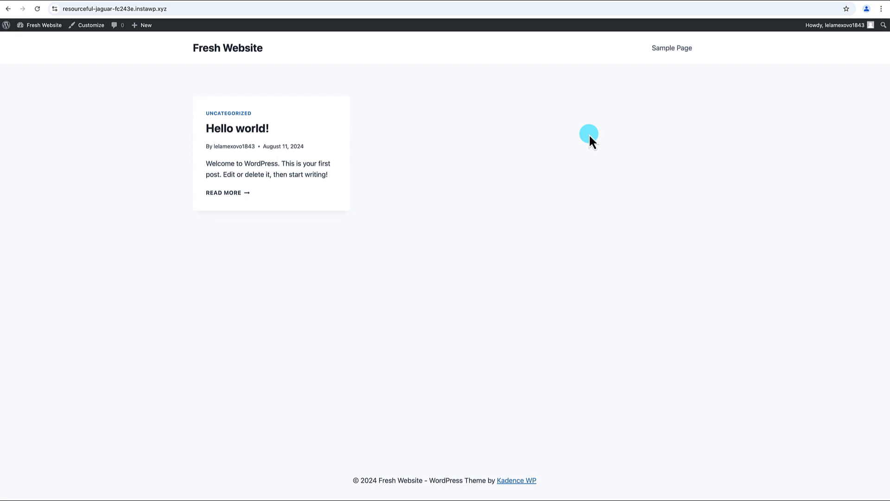
Create a new page titled 'Home Page'
{"action": "mouse_move", "coordinate": [146, 34]}
{"action": "left_click", "coordinate": [138, 61]}
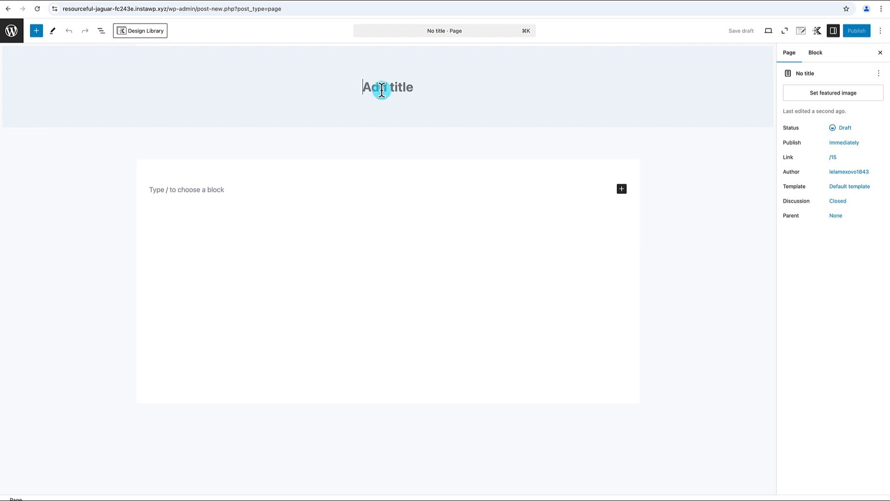
{"action": "left_click", "coordinate": [382, 90]}
{"action": "type", "text": "Home"}
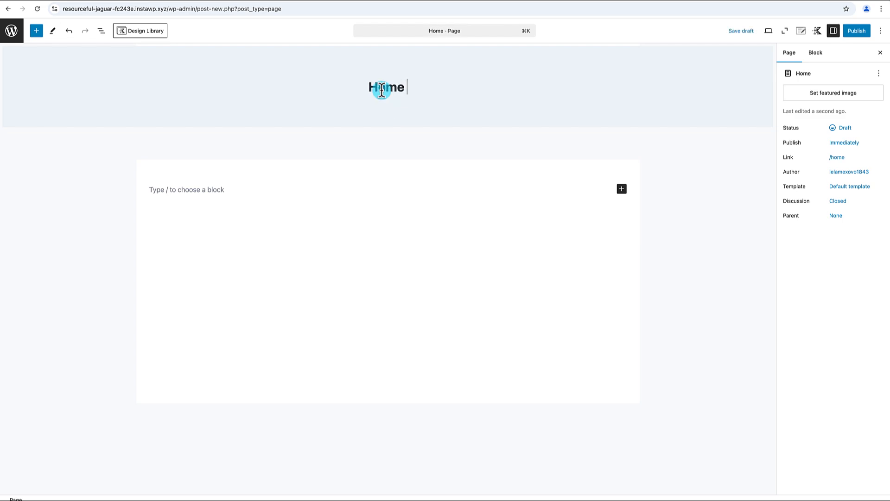
{"action": "type", "text": " Page"}
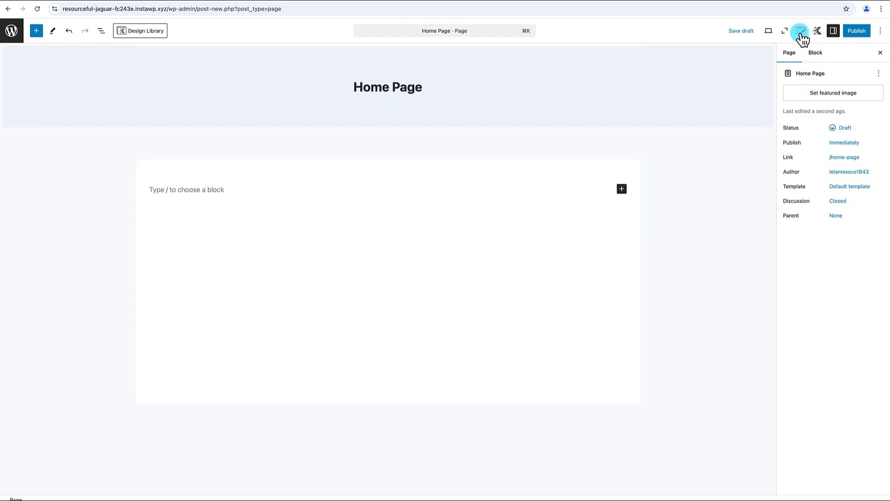
Set Kadence page settings: title disabled, fullwidth layout, unboxed content, vertical spacing disabled
{"action": "left_click", "coordinate": [800, 31]}
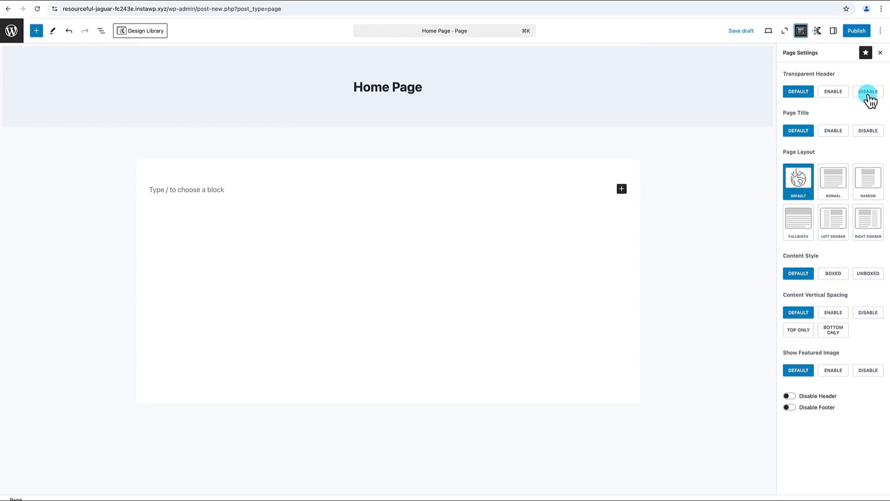
{"action": "left_click", "coordinate": [868, 131]}
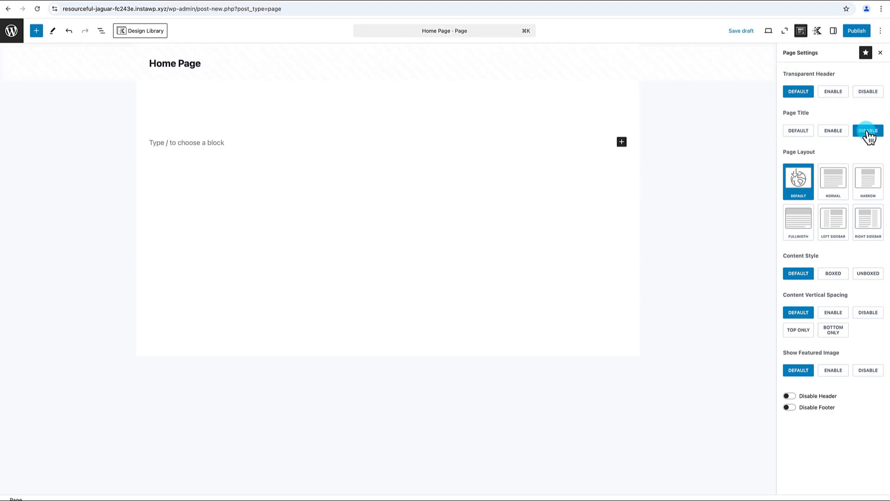
{"action": "left_click", "coordinate": [798, 234]}
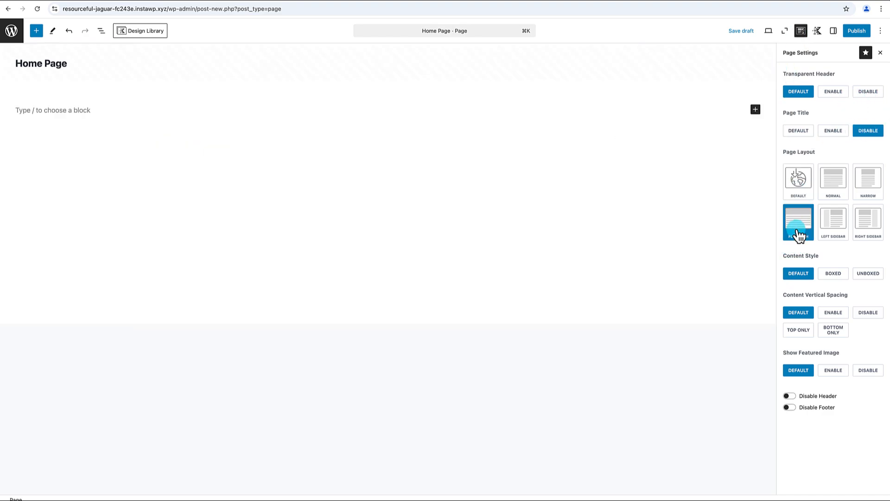
{"action": "left_click", "coordinate": [862, 275]}
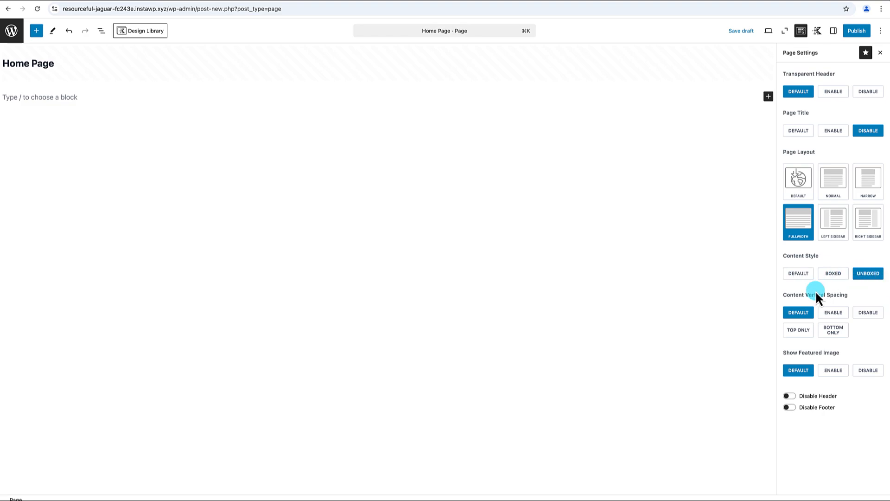
{"action": "left_click", "coordinate": [875, 314]}
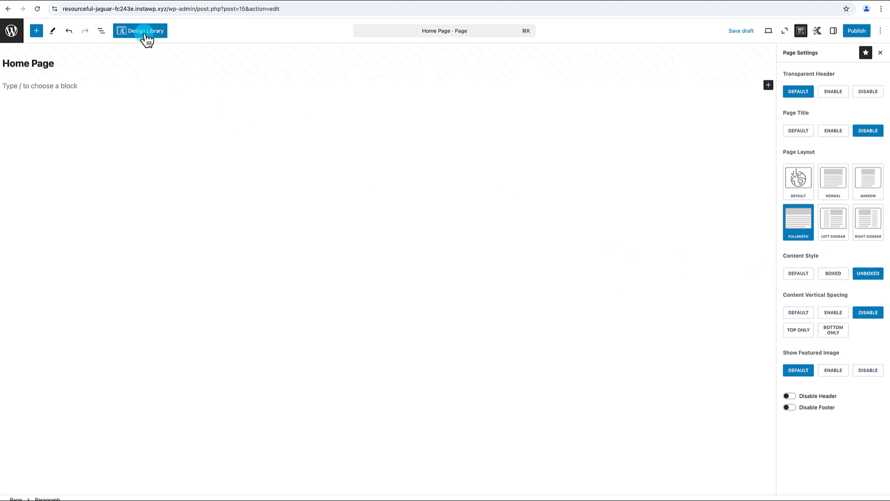
{"action": "left_click", "coordinate": [145, 33]}
{"action": "scroll", "coordinate": [322, 241], "scroll_direction": "down", "scroll_amount": 10}
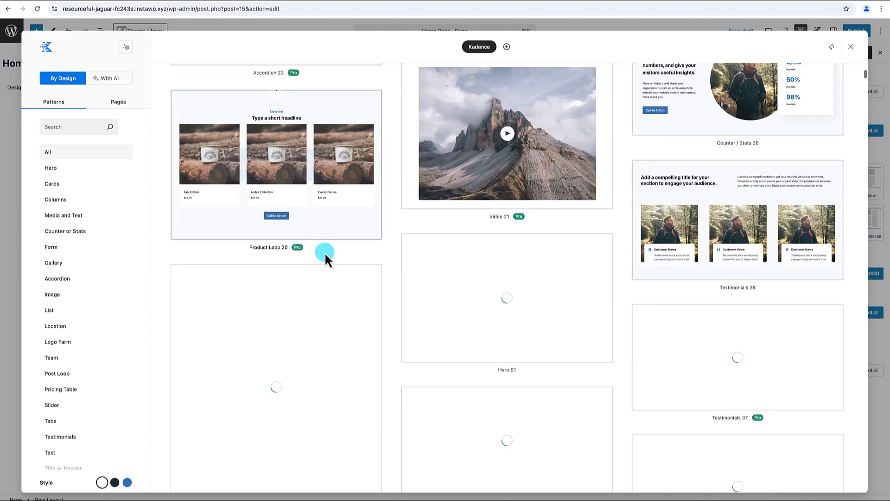
{"action": "scroll", "coordinate": [324, 252], "scroll_direction": "up", "scroll_amount": 10}
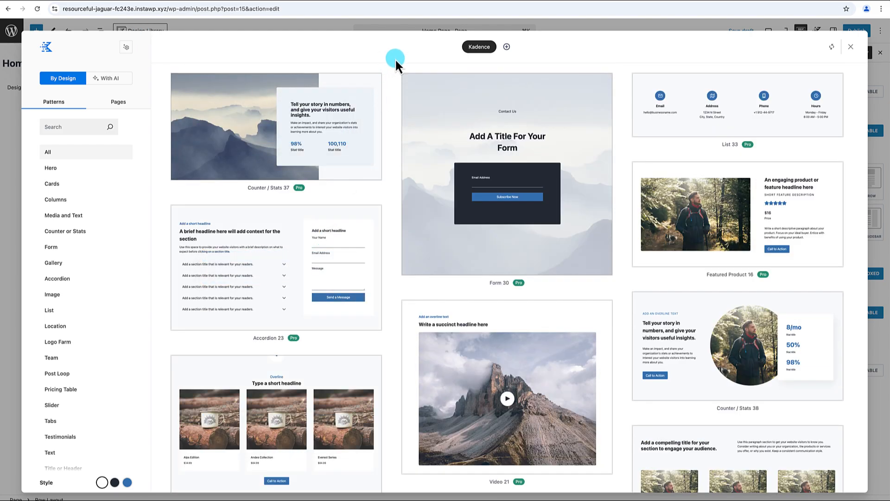
{"action": "left_click", "coordinate": [507, 47]}
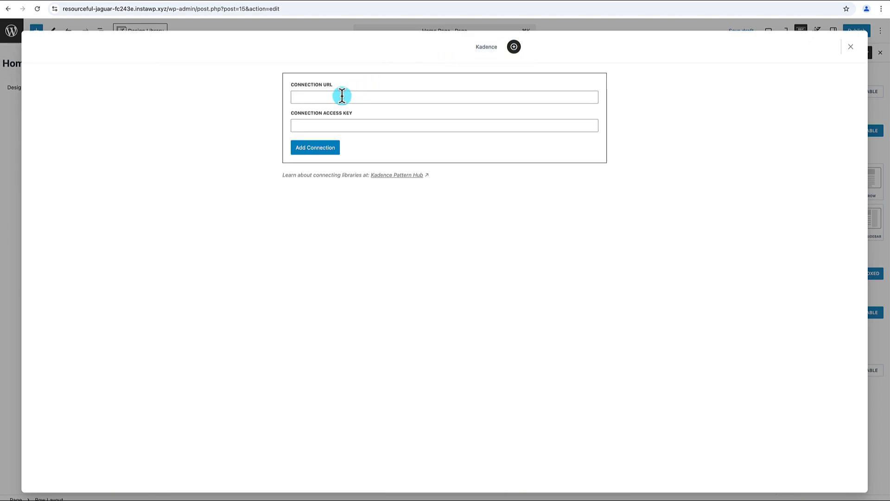
{"action": "left_click", "coordinate": [342, 97]}
{"action": "type", "text": "h"}
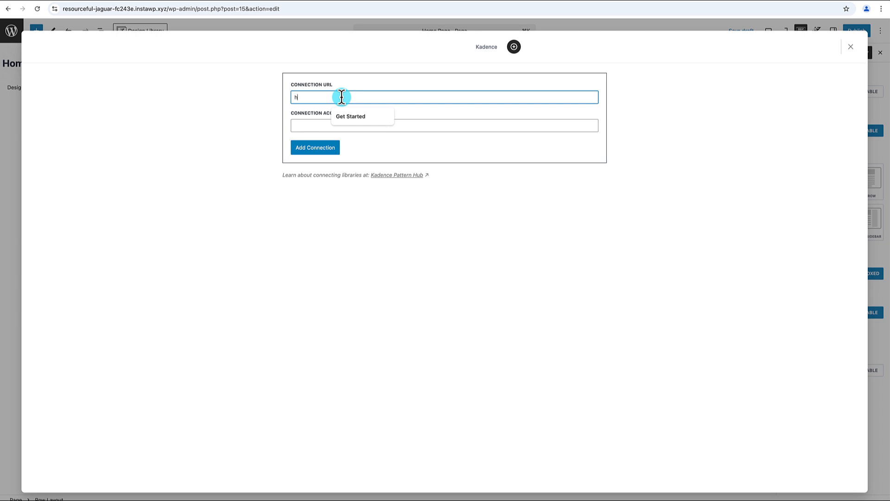
{"action": "type", "text": "ttp://patternhub.builtinwp.com"}
{"action": "left_click", "coordinate": [325, 125]}
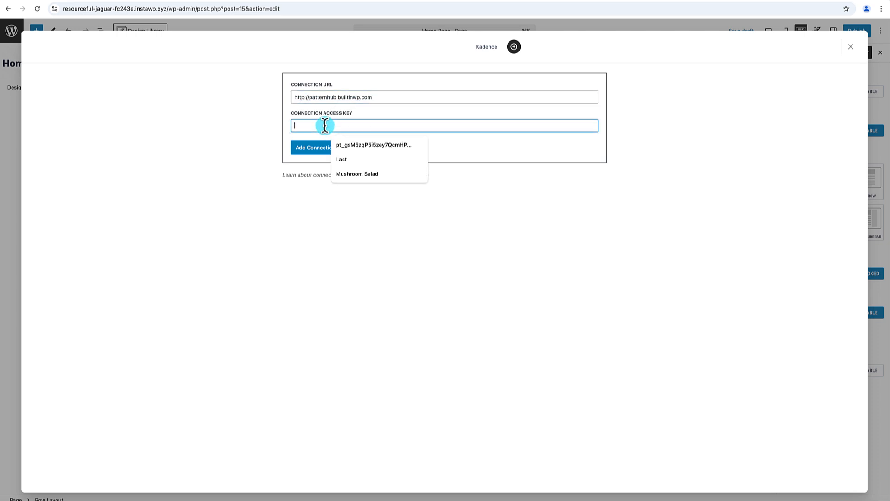
{"action": "key", "text": "super+v"}
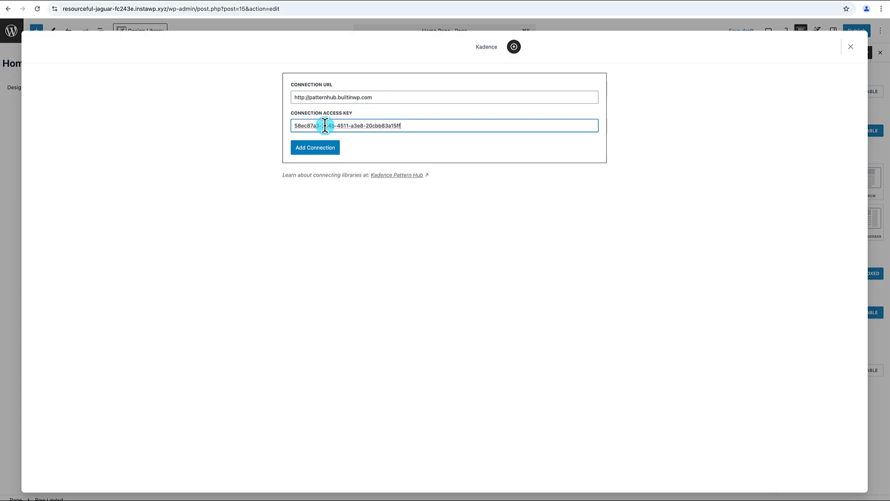
{"action": "left_click", "coordinate": [322, 150]}
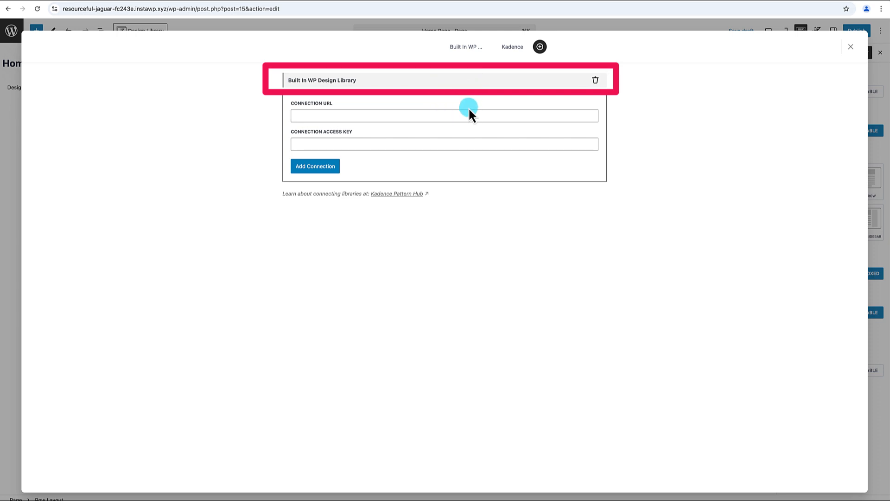
Insert the Built In WP full-page layout into Home Page
{"action": "left_click", "coordinate": [473, 55]}
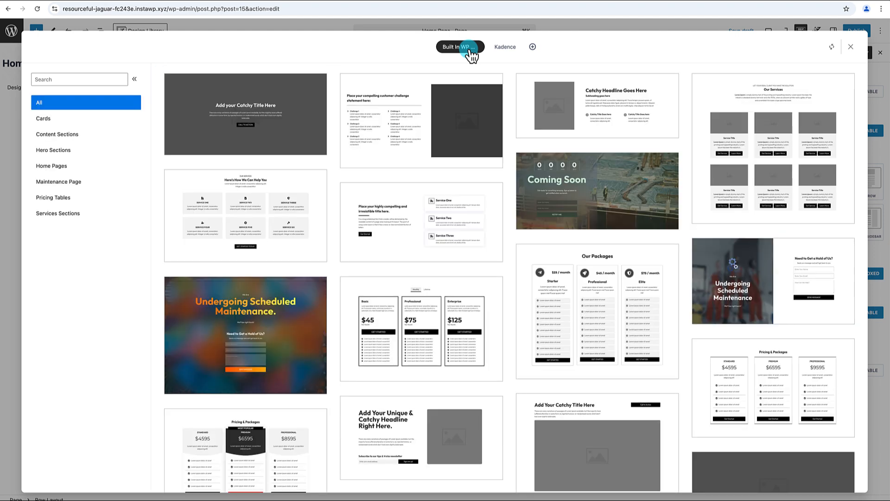
{"action": "scroll", "coordinate": [444, 180], "scroll_direction": "down", "scroll_amount": 6}
{"action": "scroll", "coordinate": [445, 180], "scroll_direction": "down", "scroll_amount": 6}
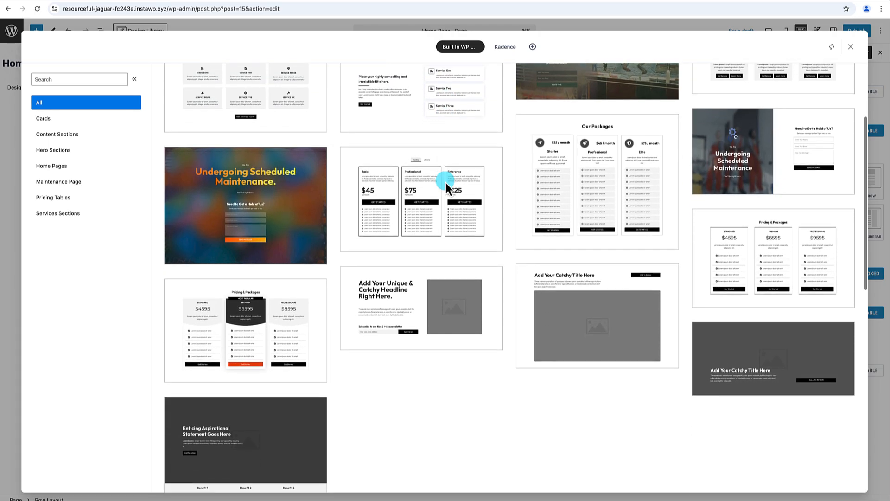
{"action": "scroll", "coordinate": [444, 182], "scroll_direction": "down", "scroll_amount": 3}
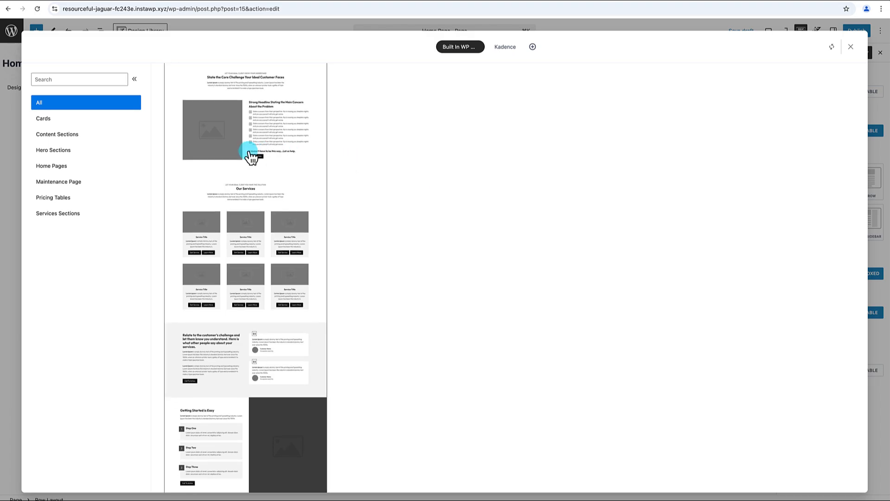
{"action": "left_click", "coordinate": [249, 154]}
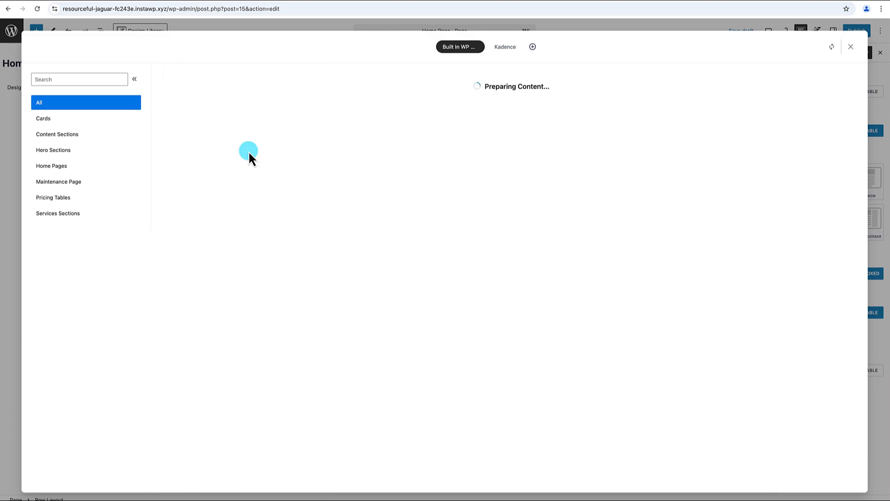
{"action": "scroll", "coordinate": [256, 199], "scroll_direction": "up", "scroll_amount": 10}
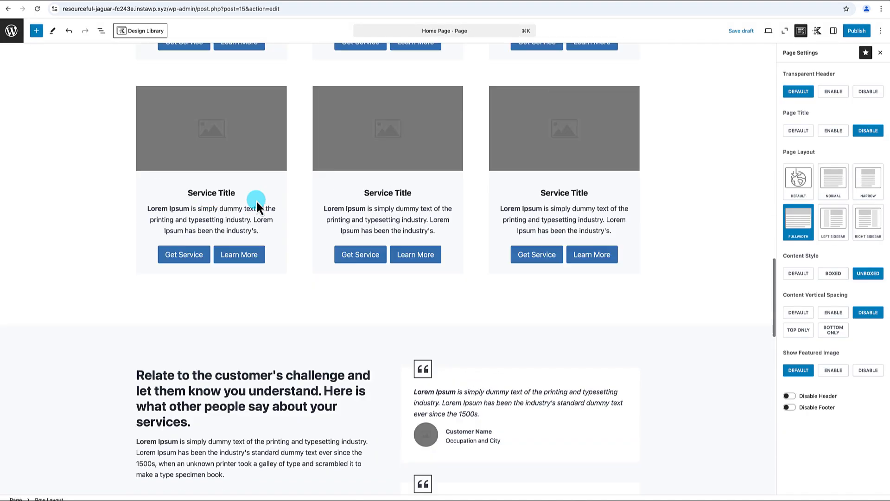
{"action": "scroll", "coordinate": [257, 201], "scroll_direction": "up", "scroll_amount": 10}
{"action": "left_click", "coordinate": [856, 32]}
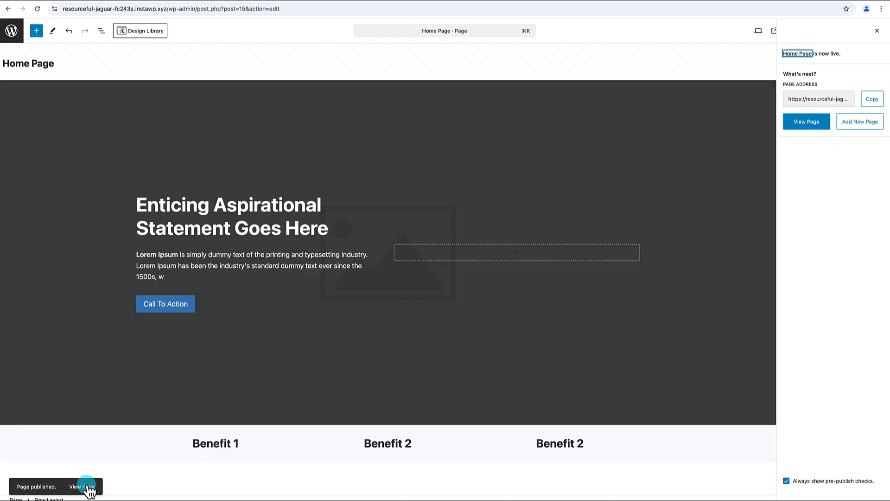
{"action": "left_click", "coordinate": [88, 488]}
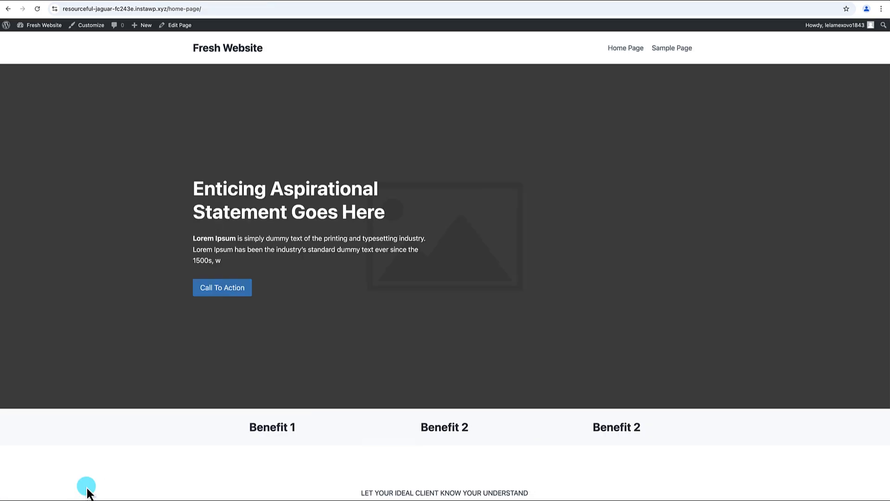
{"action": "scroll", "coordinate": [131, 413], "scroll_direction": "down", "scroll_amount": 8}
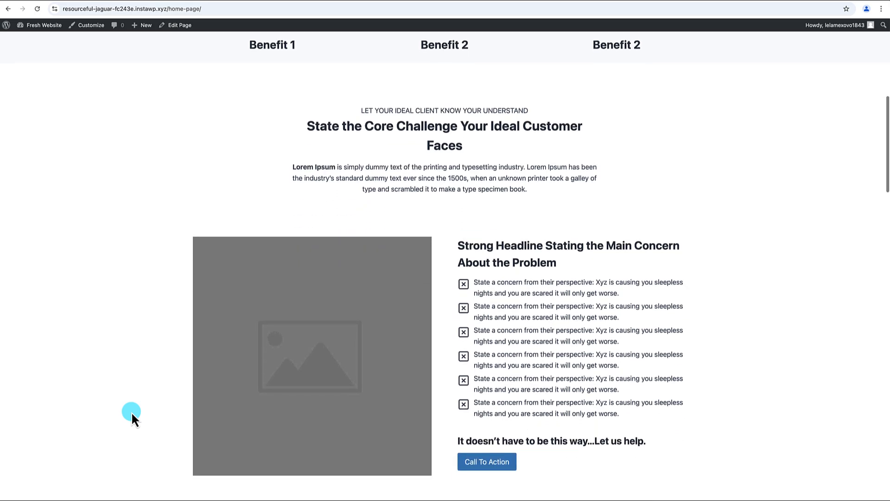
{"action": "scroll", "coordinate": [131, 411], "scroll_direction": "down", "scroll_amount": 19}
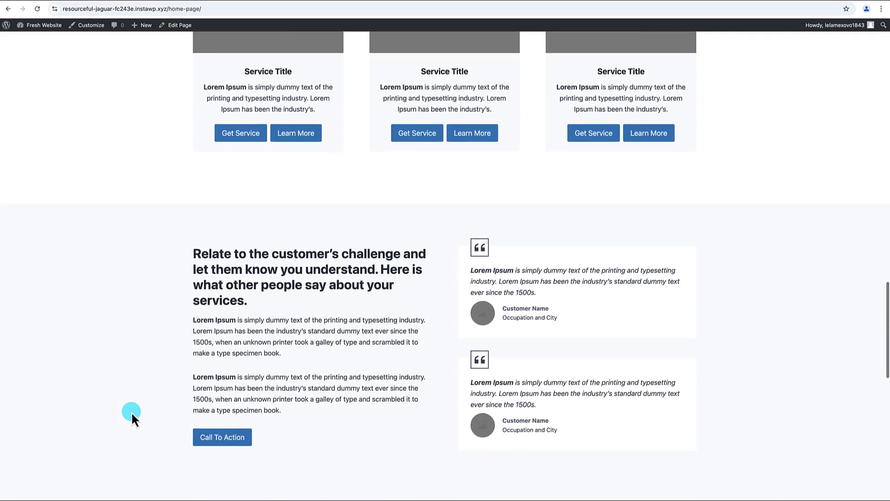
{"action": "scroll", "coordinate": [131, 411], "scroll_direction": "down", "scroll_amount": 13}
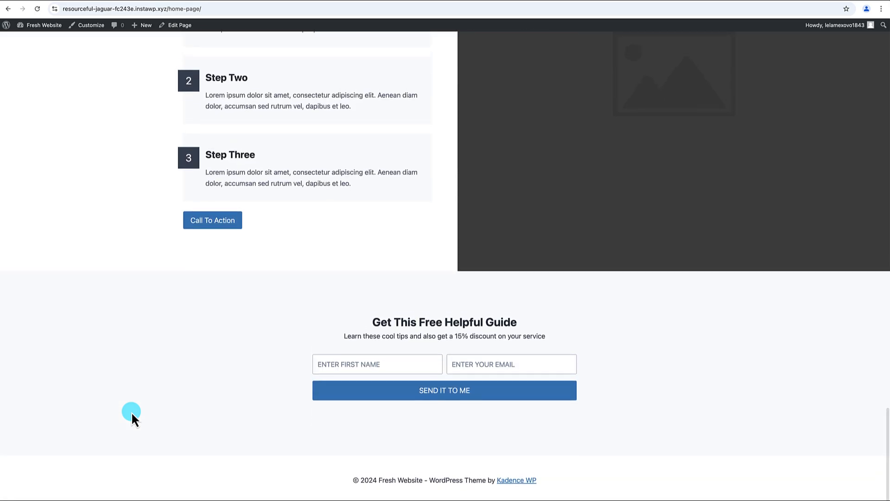
{"action": "scroll", "coordinate": [132, 411], "scroll_direction": "up", "scroll_amount": 1}
{"action": "scroll", "coordinate": [132, 415], "scroll_direction": "up", "scroll_amount": 8}
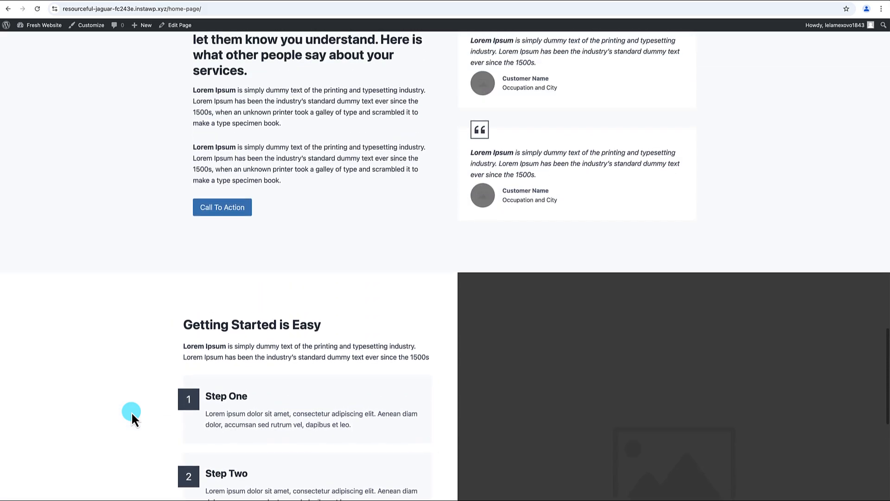
{"action": "scroll", "coordinate": [132, 414], "scroll_direction": "up", "scroll_amount": 6}
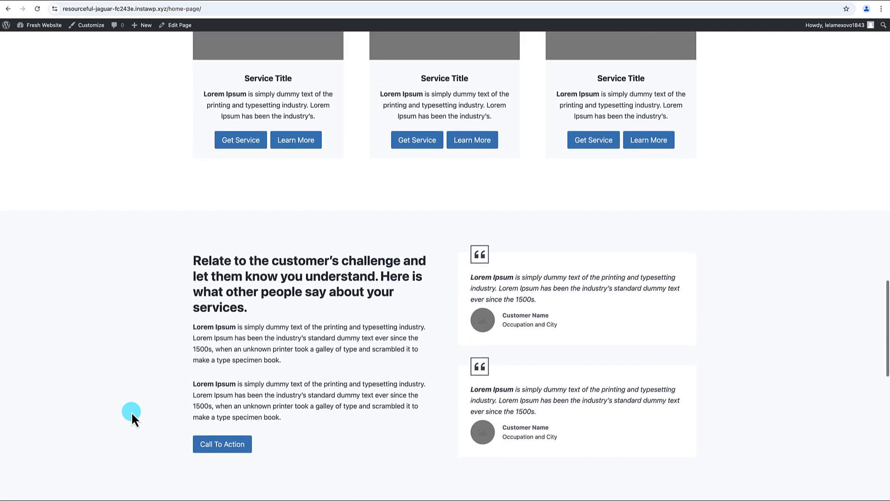
{"action": "scroll", "coordinate": [132, 411], "scroll_direction": "up", "scroll_amount": 12}
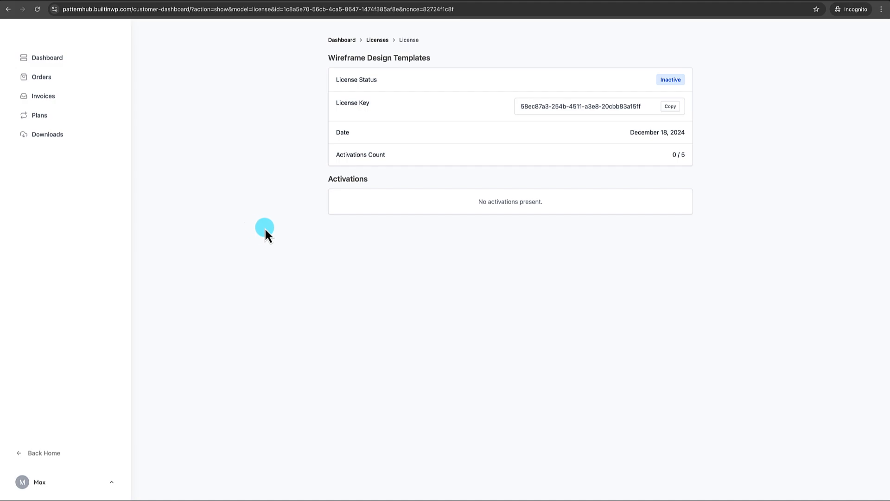
Reload the license page to see it Active with 1 / 5 activations
{"action": "left_click", "coordinate": [37, 9]}
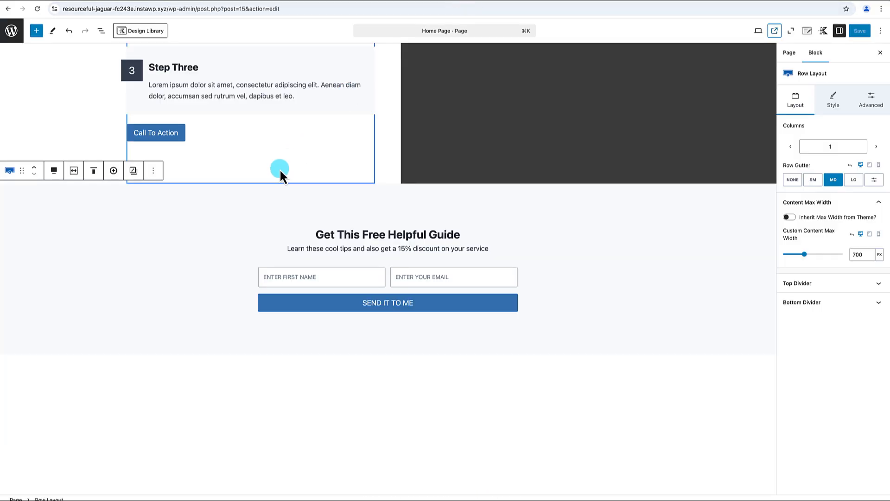
Delete the Built In WP library connection from the Kadence Design Library, leaving only Kadence
{"action": "scroll", "coordinate": [278, 175], "scroll_direction": "up", "scroll_amount": 10}
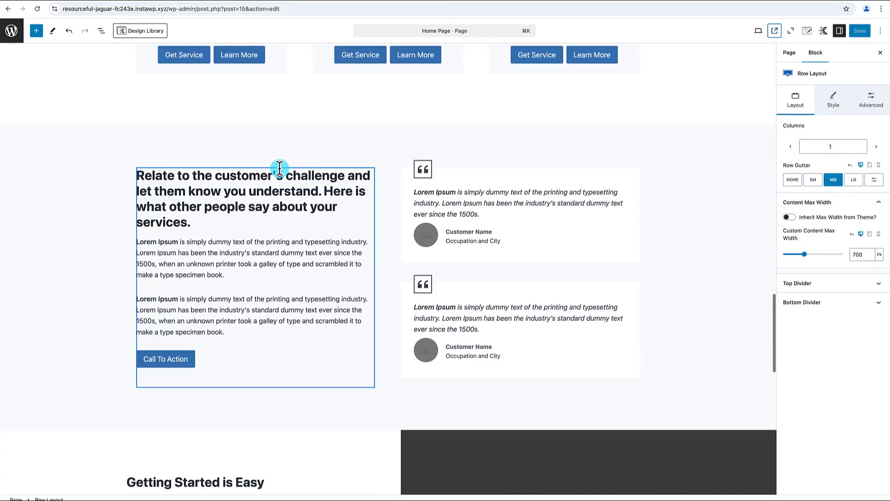
{"action": "scroll", "coordinate": [279, 169], "scroll_direction": "up", "scroll_amount": 15}
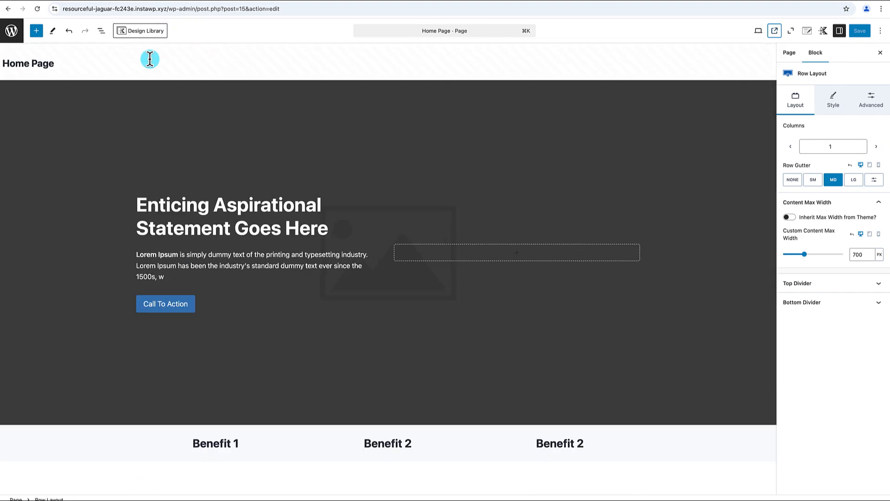
{"action": "left_click", "coordinate": [153, 34]}
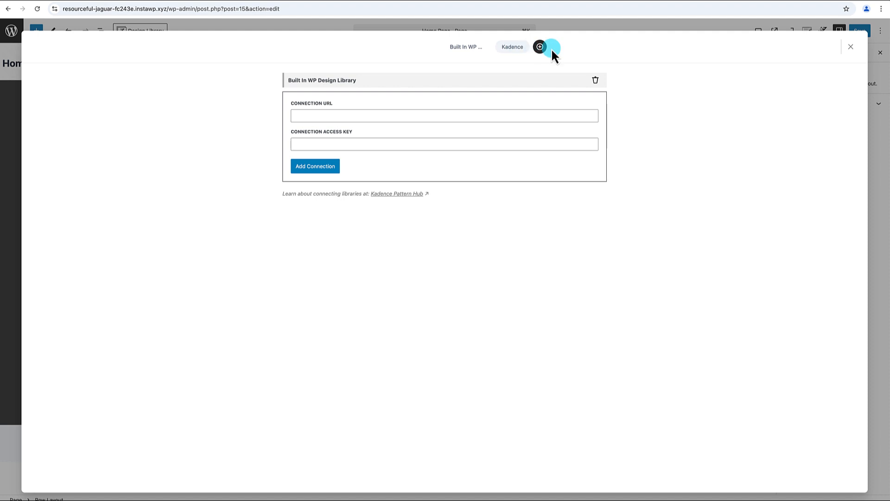
{"action": "left_click", "coordinate": [467, 48]}
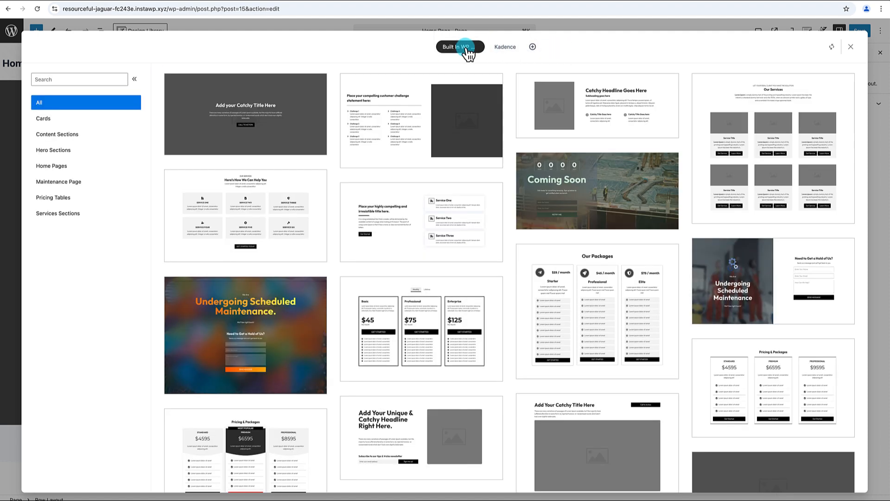
{"action": "left_click", "coordinate": [532, 47]}
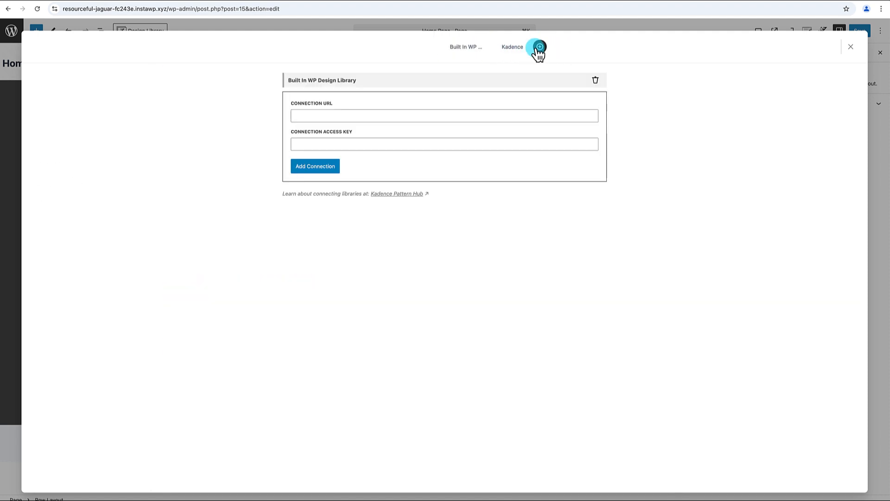
{"action": "left_click", "coordinate": [596, 80]}
{"action": "left_click", "coordinate": [850, 46]}
Save the Home Page changes
{"action": "left_click", "coordinate": [860, 31]}
{"action": "scroll", "coordinate": [597, 180], "scroll_direction": "up", "scroll_amount": 9}
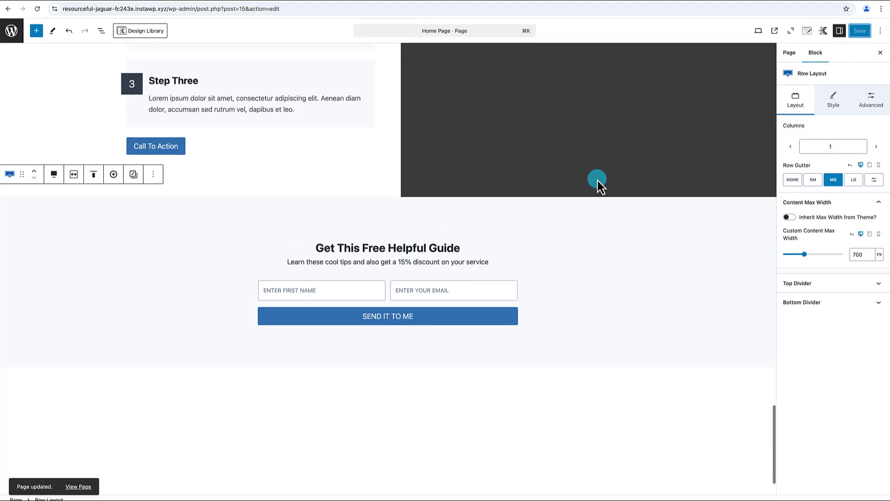
{"action": "scroll", "coordinate": [596, 178], "scroll_direction": "up", "scroll_amount": 10}
{"action": "scroll", "coordinate": [597, 179], "scroll_direction": "down", "scroll_amount": 5}
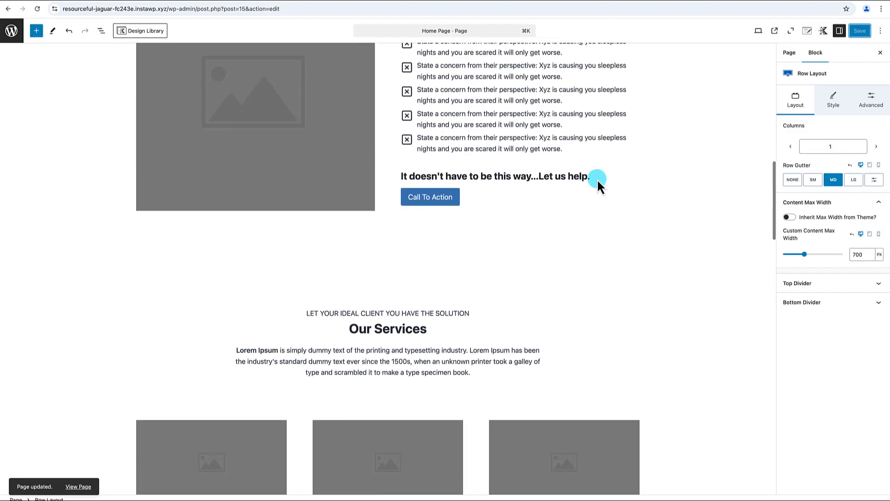
{"action": "scroll", "coordinate": [597, 179], "scroll_direction": "up", "scroll_amount": 5}
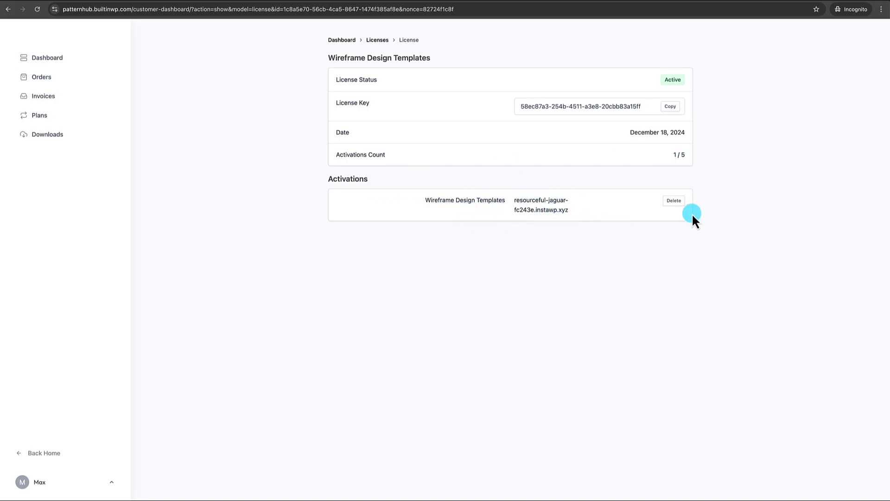
Delete the site's activation so the license drops to Inactive, 0 / 5, then copy the license key
{"action": "left_click", "coordinate": [677, 205]}
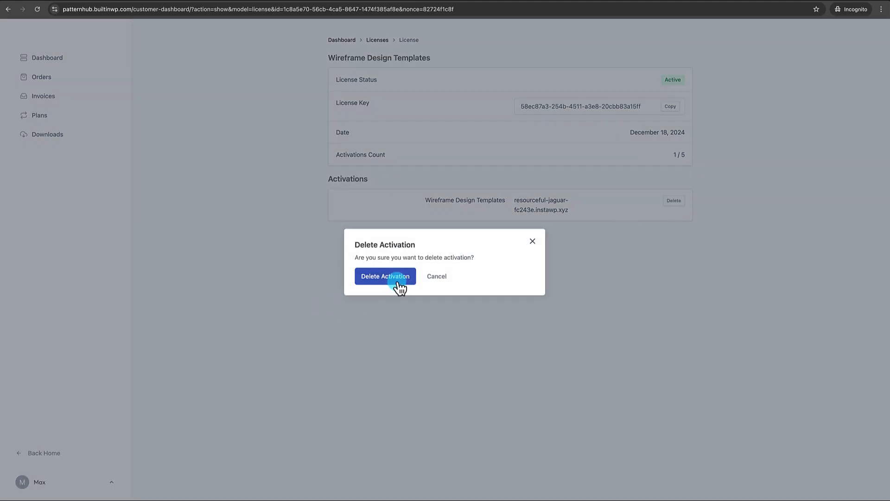
{"action": "left_click", "coordinate": [397, 278]}
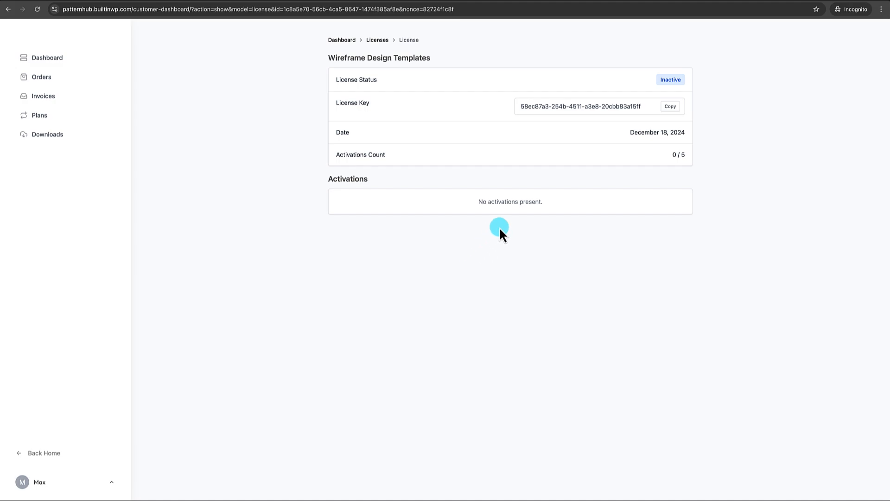
{"action": "left_click", "coordinate": [671, 107]}
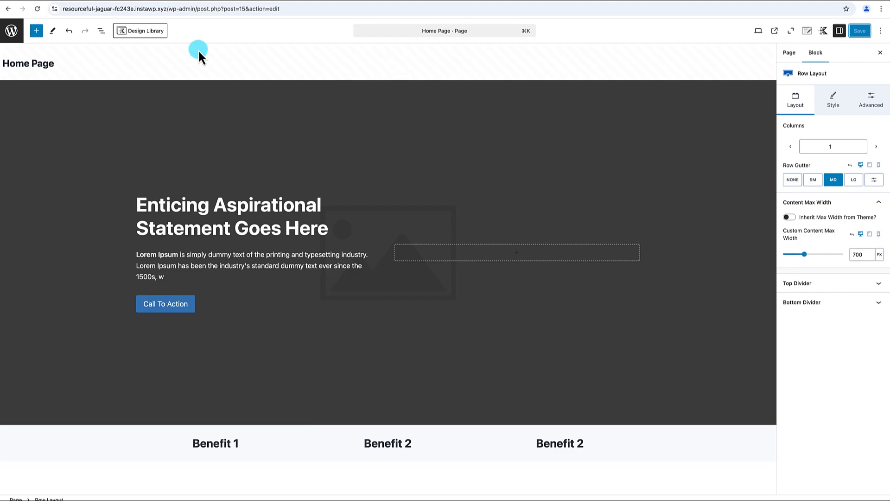
Reconnect the design library to patternhub.builtinwp.com using the copied license key as access key
{"action": "left_click", "coordinate": [152, 32]}
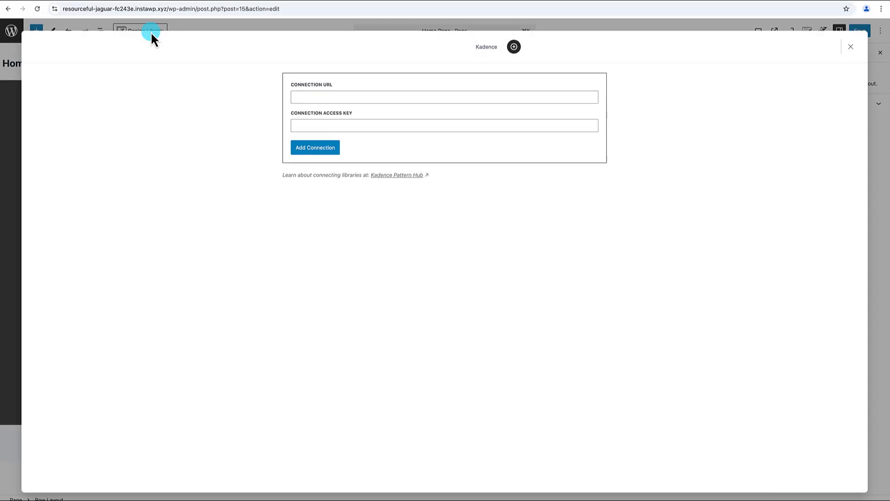
{"action": "left_click", "coordinate": [439, 97]}
{"action": "type", "text": "https"}
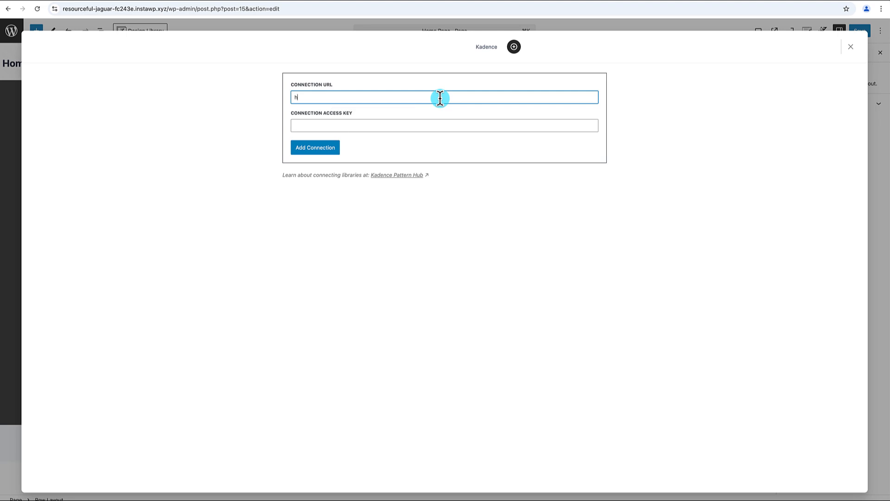
{"action": "left_click", "coordinate": [387, 121]}
{"action": "key", "text": "super+v"}
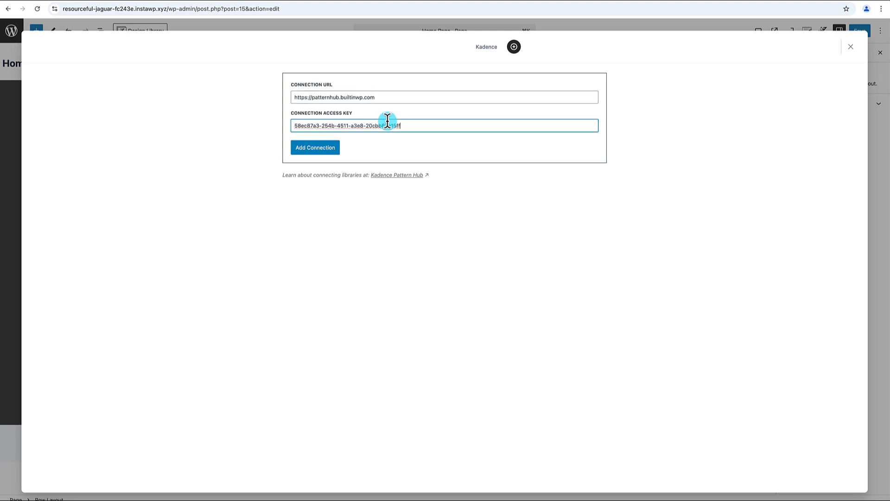
{"action": "left_click", "coordinate": [330, 149]}
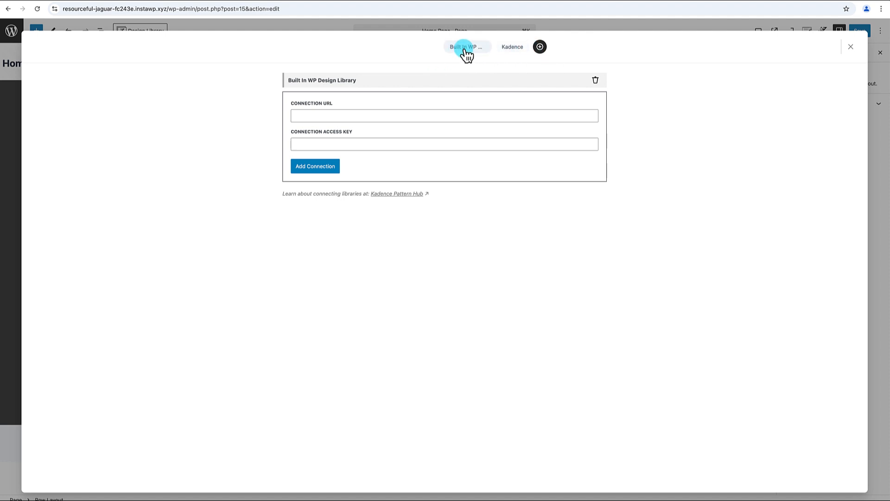
Browse the reconnected Built In WP patterns, then close the design library
{"action": "left_click", "coordinate": [468, 52]}
{"action": "scroll", "coordinate": [373, 302], "scroll_direction": "down", "scroll_amount": 15}
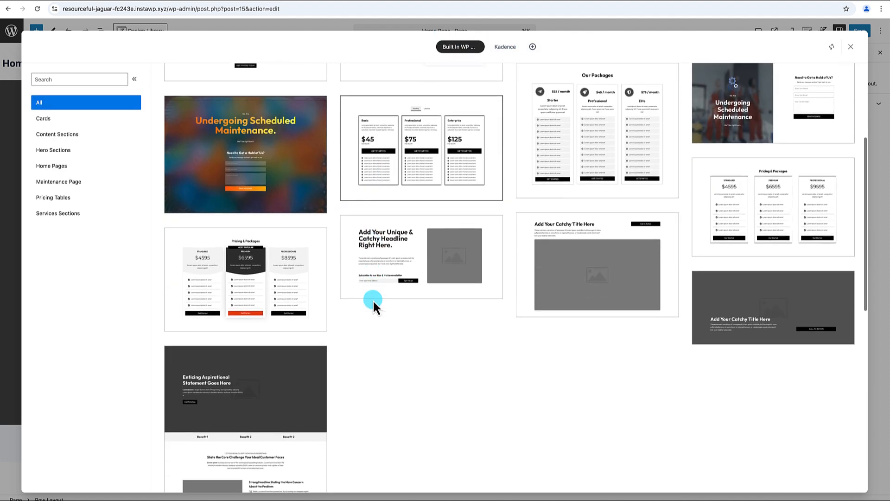
{"action": "scroll", "coordinate": [372, 299], "scroll_direction": "up", "scroll_amount": 15}
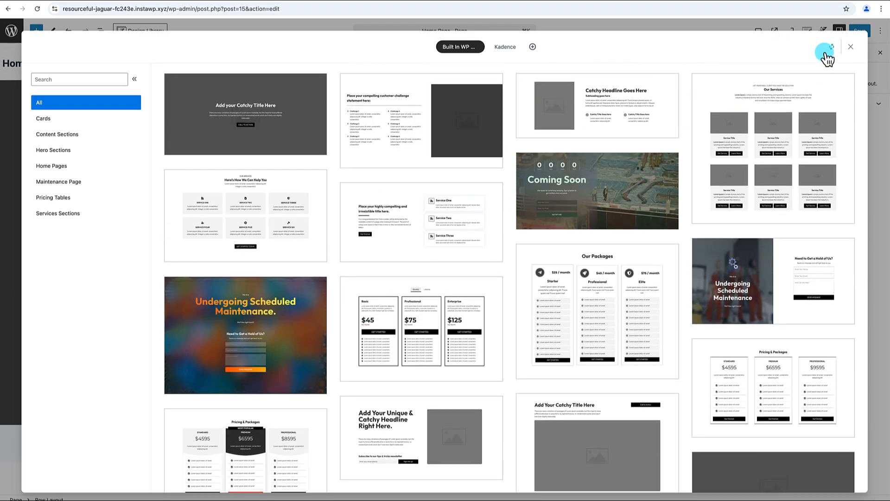
{"action": "left_click", "coordinate": [851, 48]}
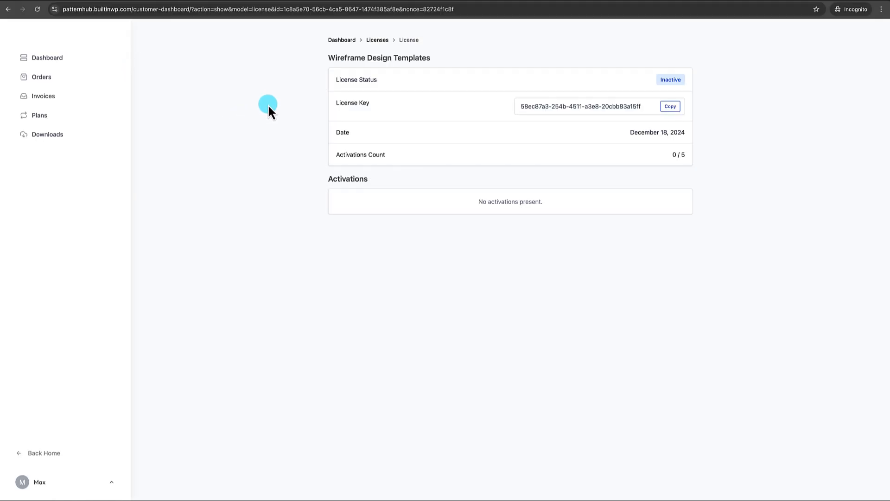
Reload the license page and delete the newly recreated activation, returning it to Inactive, 0 / 5
{"action": "left_click", "coordinate": [37, 9]}
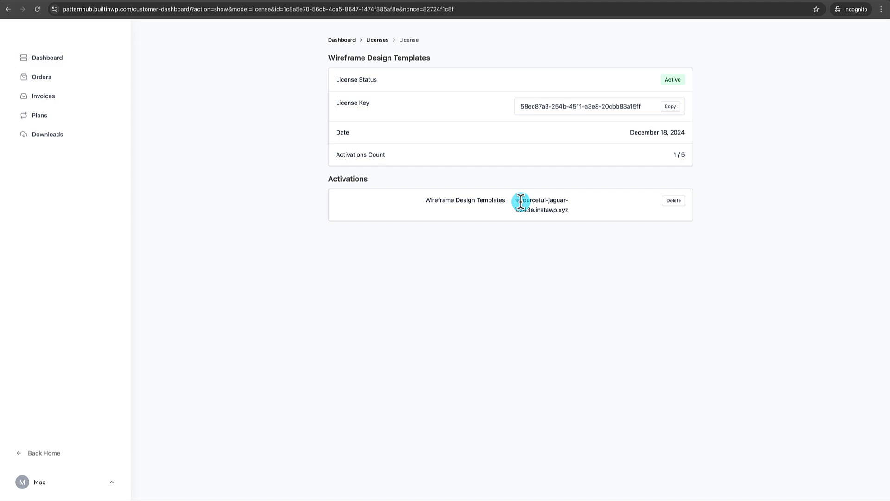
{"action": "left_click", "coordinate": [674, 201]}
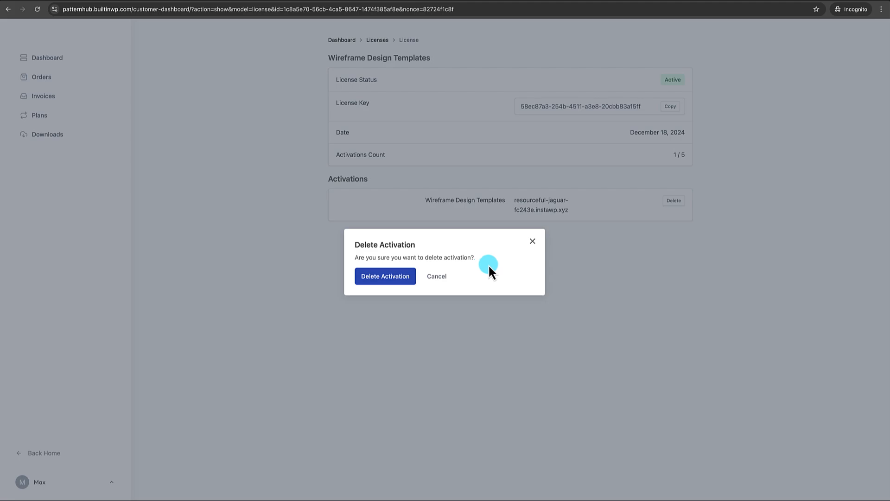
{"action": "left_click", "coordinate": [384, 277]}
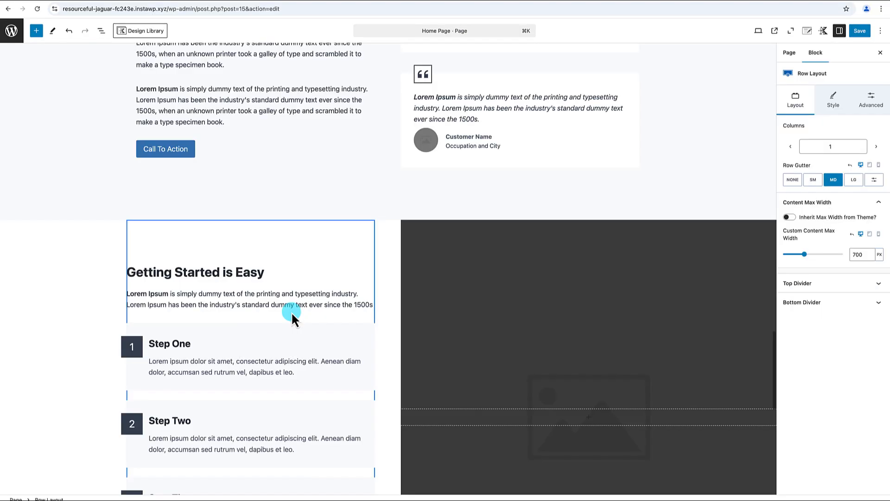
{"action": "scroll", "coordinate": [291, 312], "scroll_direction": "up", "scroll_amount": 15}
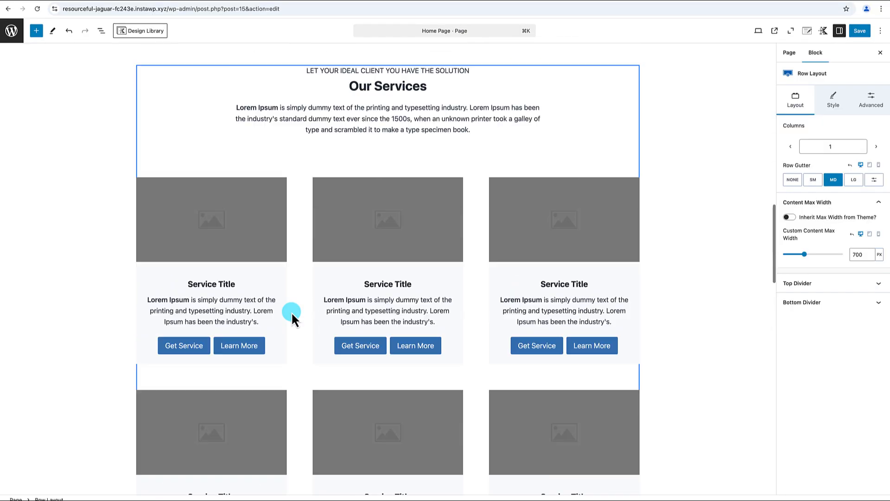
{"action": "scroll", "coordinate": [291, 312], "scroll_direction": "up", "scroll_amount": 15}
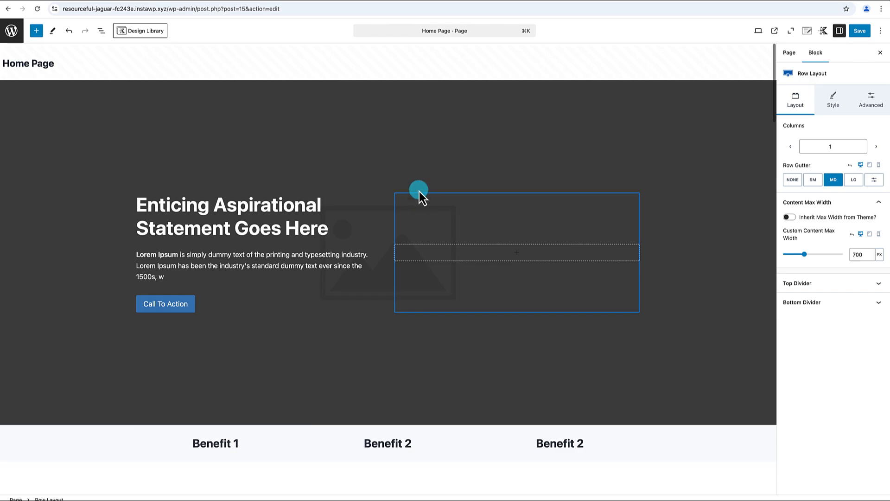
{"action": "left_click", "coordinate": [140, 33]}
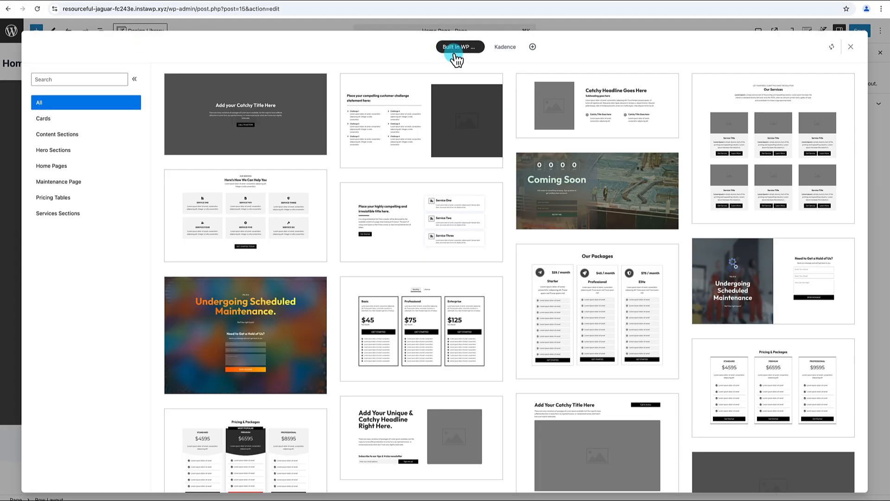
{"action": "left_click", "coordinate": [533, 46]}
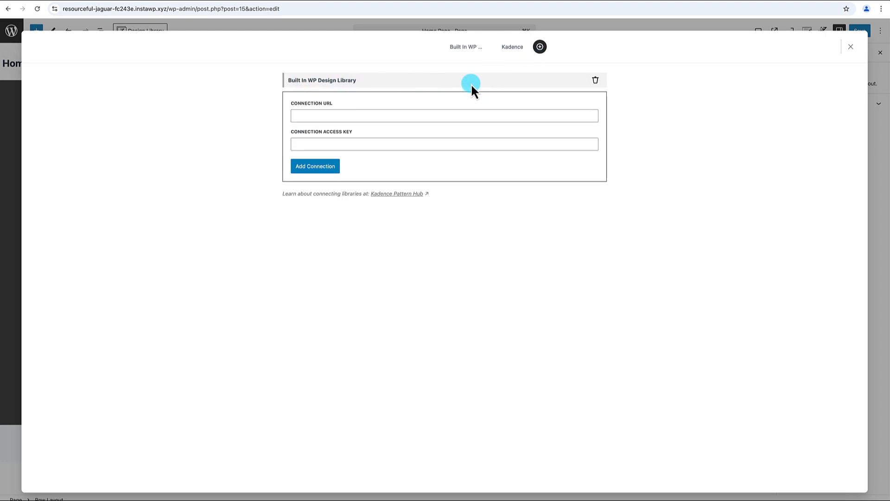
{"action": "left_click", "coordinate": [463, 47]}
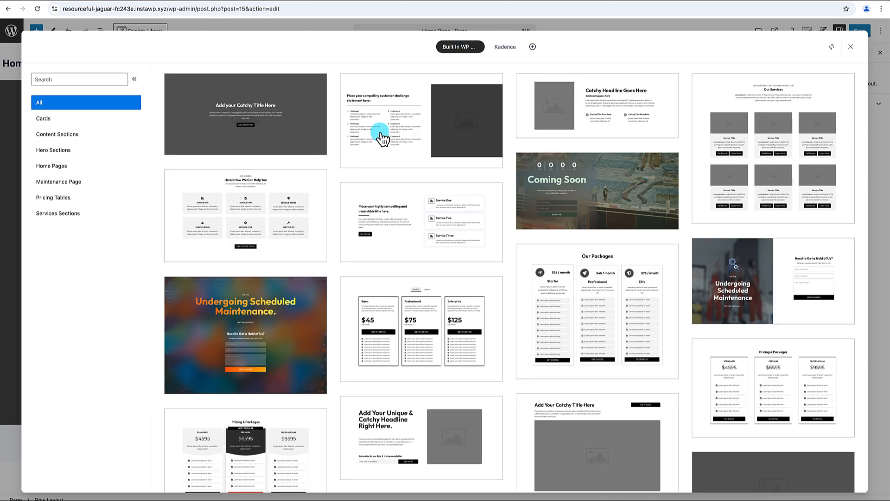
{"action": "scroll", "coordinate": [380, 172], "scroll_direction": "down", "scroll_amount": 10}
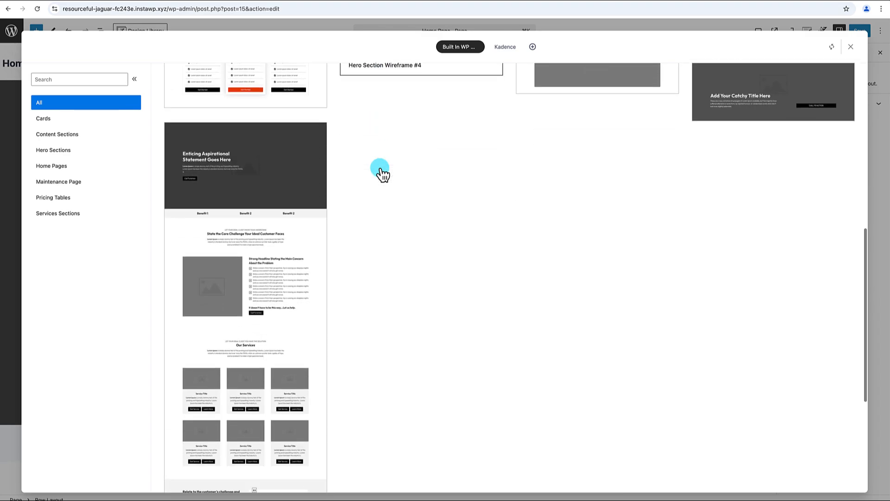
{"action": "scroll", "coordinate": [379, 168], "scroll_direction": "down", "scroll_amount": 2}
{"action": "scroll", "coordinate": [380, 168], "scroll_direction": "up", "scroll_amount": 2}
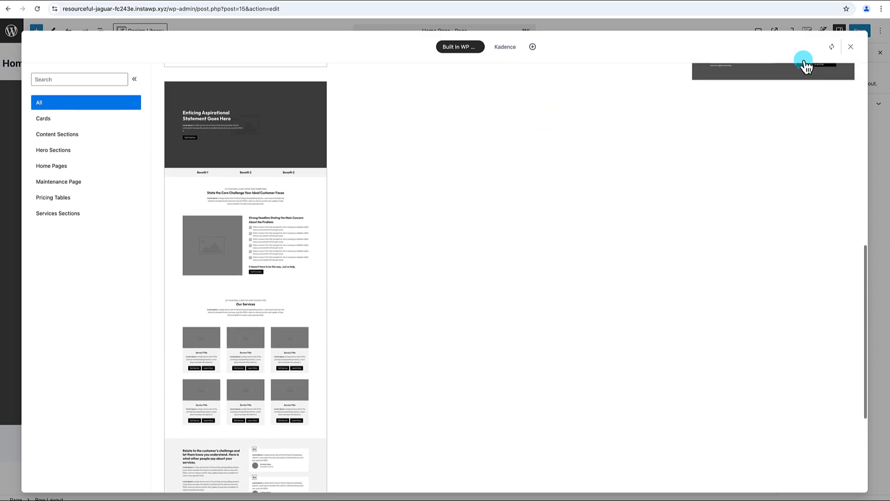
{"action": "left_click", "coordinate": [851, 47]}
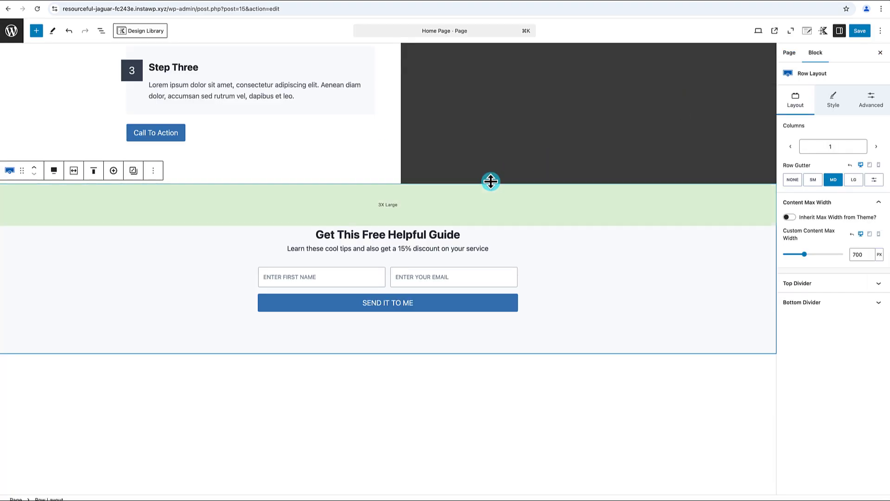
Insert Hero Section Wireframe #1, delete its Catchy Title row again, and save the Home Page
{"action": "left_click", "coordinate": [142, 30]}
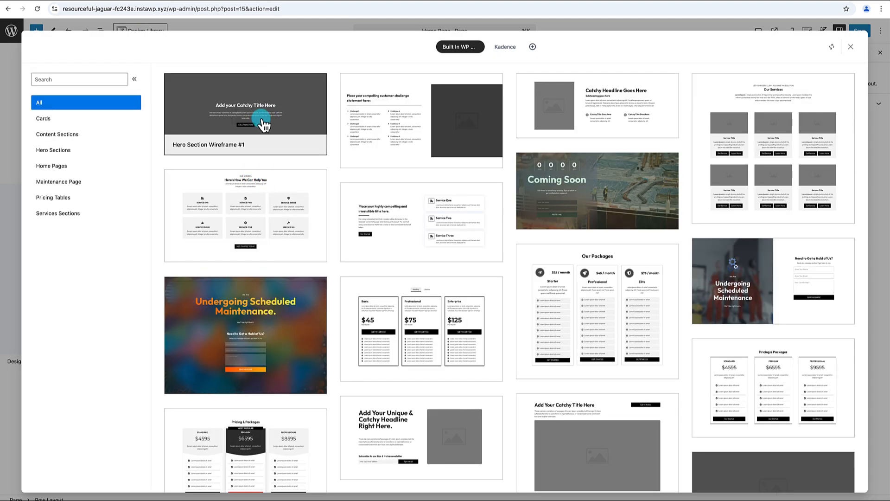
{"action": "left_click", "coordinate": [261, 120]}
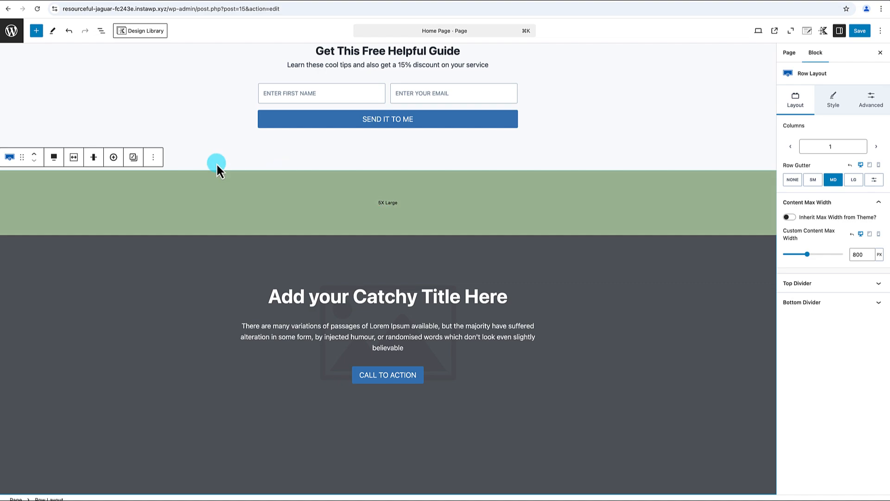
{"action": "left_click", "coordinate": [155, 159]}
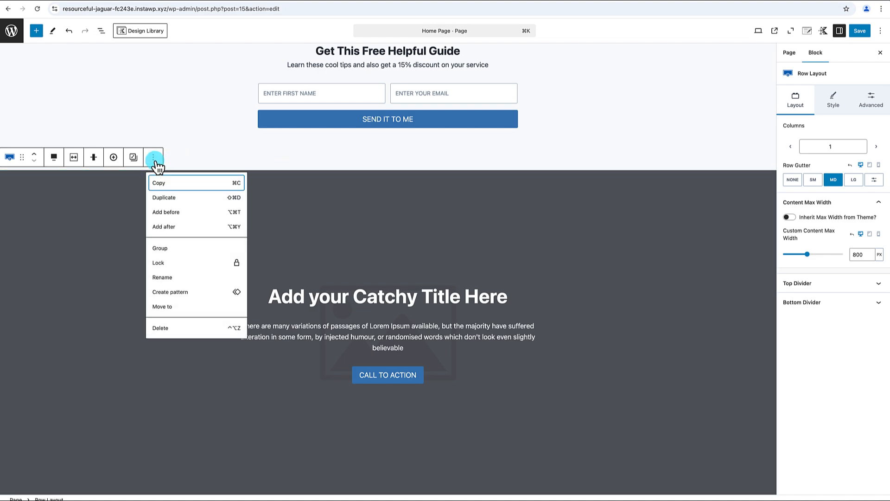
{"action": "left_click", "coordinate": [164, 329]}
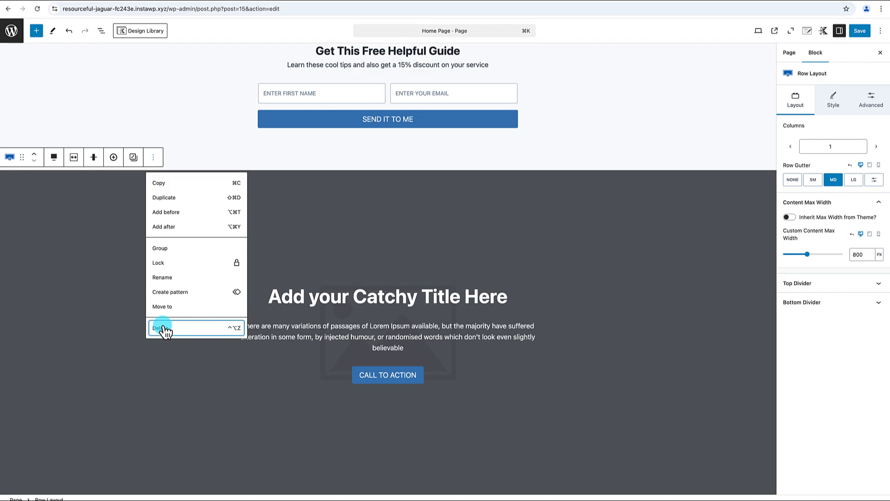
{"action": "left_click", "coordinate": [865, 31]}
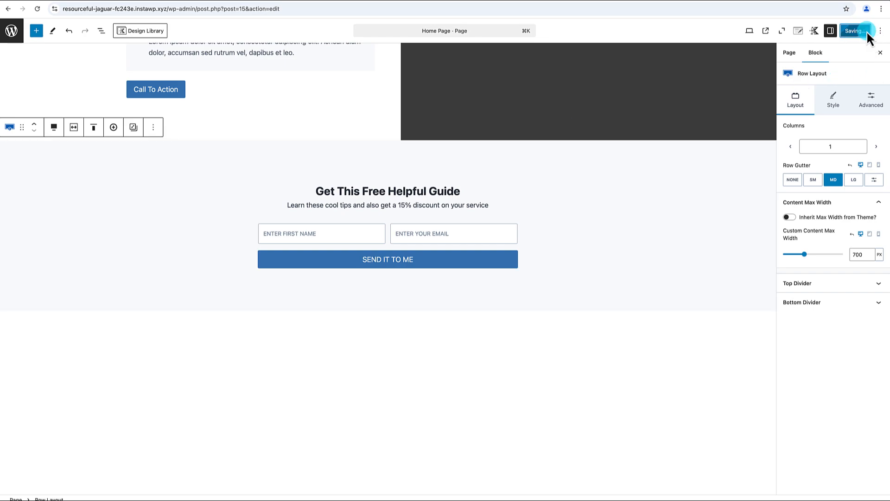
{"action": "left_click", "coordinate": [385, 104]}
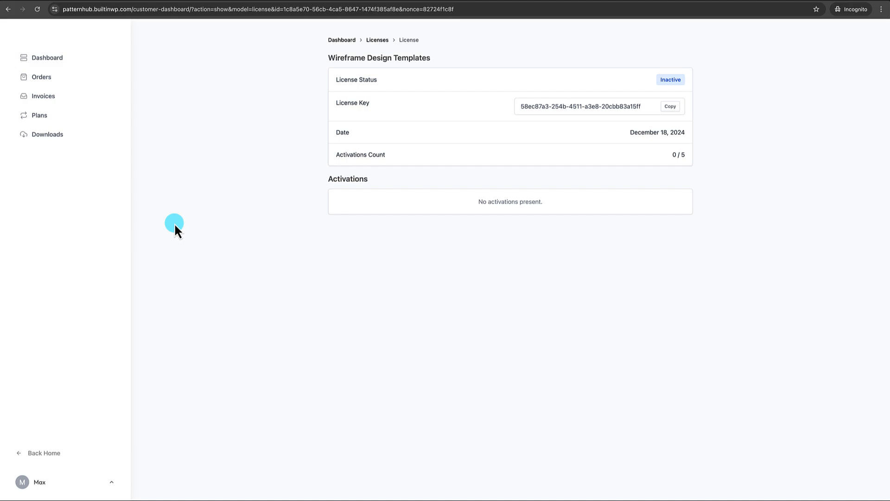
Reload the license page to confirm Active, 1 / 5, with the instawp test site listed
{"action": "left_click", "coordinate": [38, 11]}
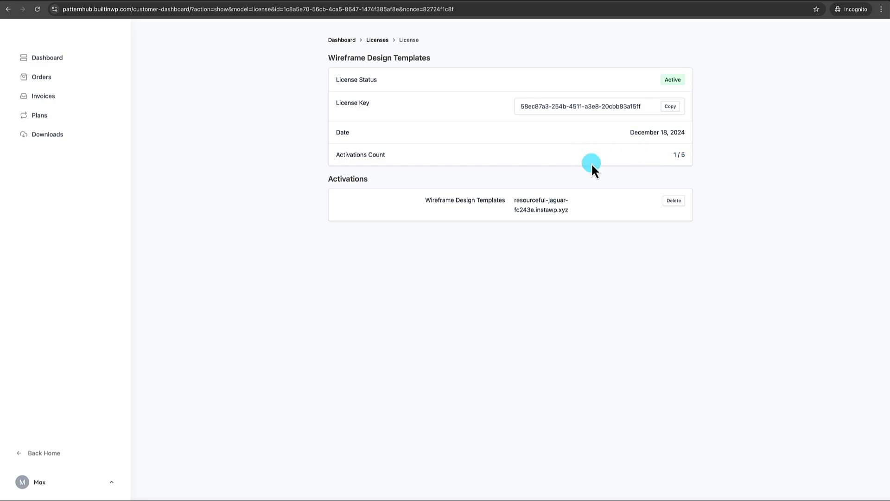
{"action": "left_click", "coordinate": [674, 203]}
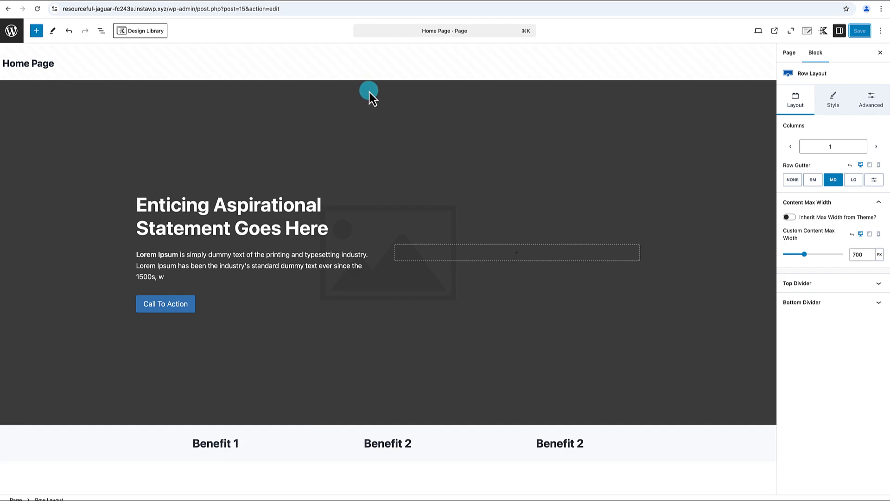
Remove the Built In WP Design Library connection from Kadence's library connections
{"action": "left_click", "coordinate": [146, 33]}
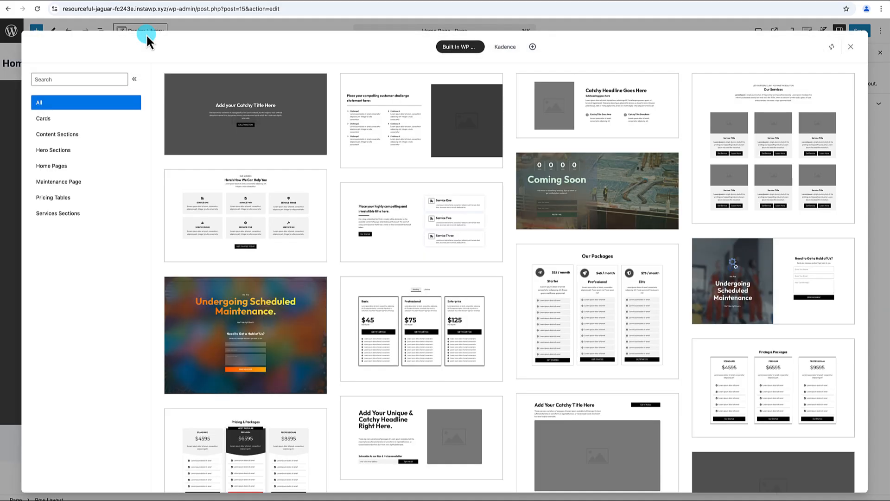
{"action": "left_click", "coordinate": [534, 47]}
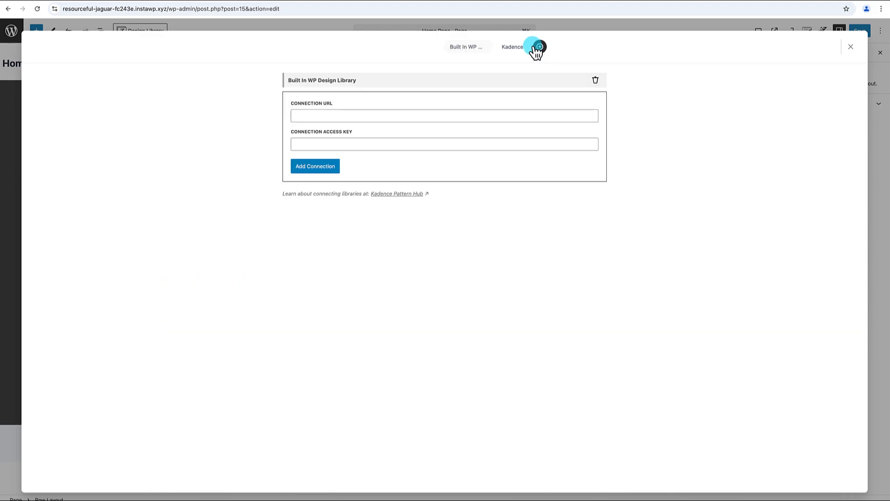
{"action": "left_click", "coordinate": [596, 81]}
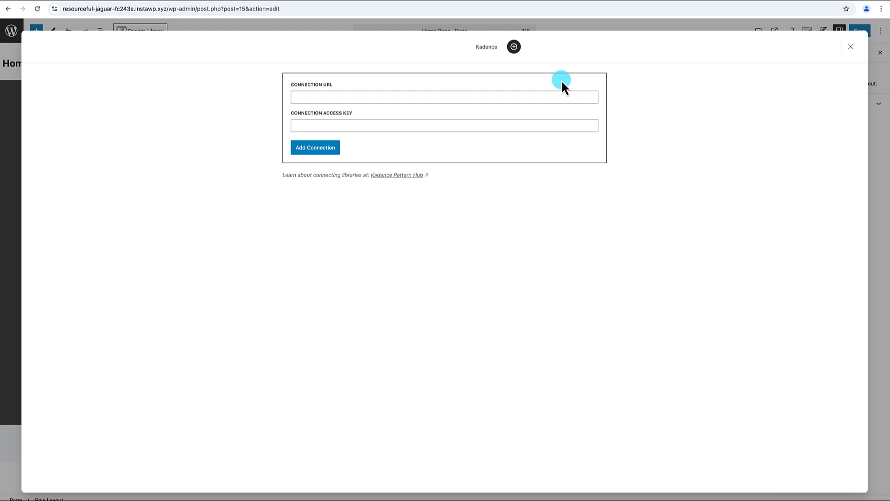
{"action": "left_click", "coordinate": [851, 48]}
Recheck that only Kadence remains in the design library, then save the page
{"action": "scroll", "coordinate": [566, 130], "scroll_direction": "up", "scroll_amount": 3}
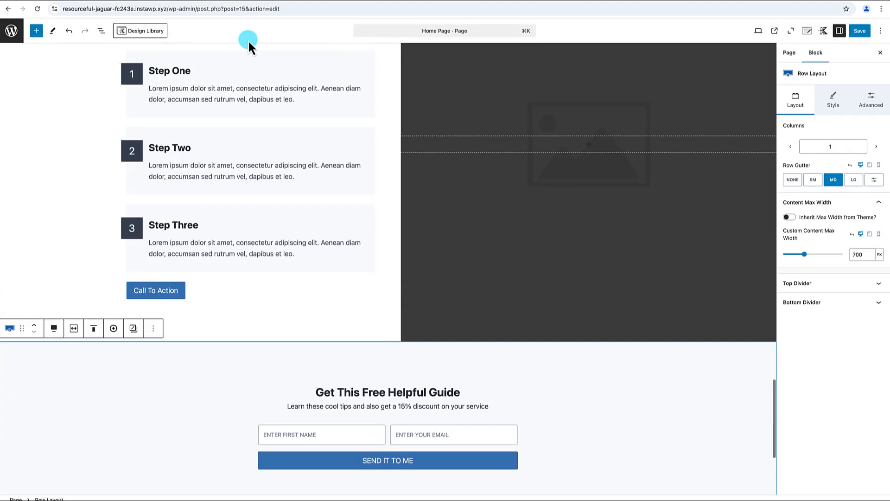
{"action": "left_click", "coordinate": [155, 31]}
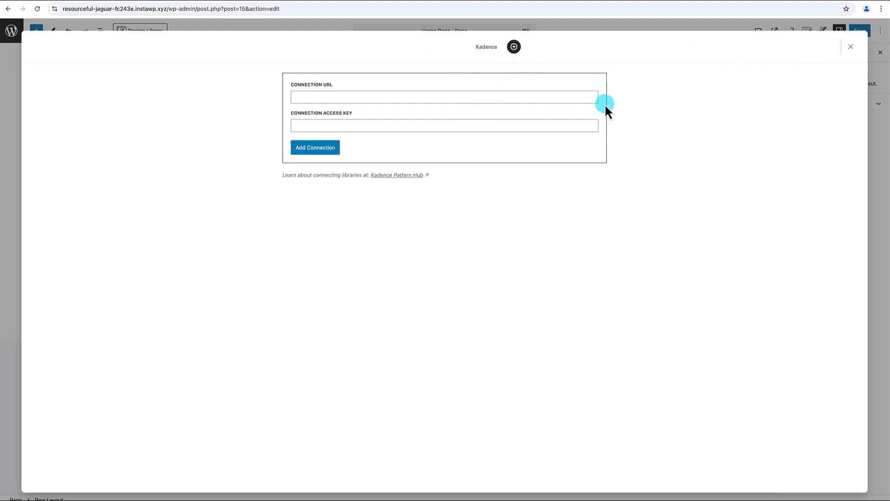
{"action": "left_click", "coordinate": [853, 49]}
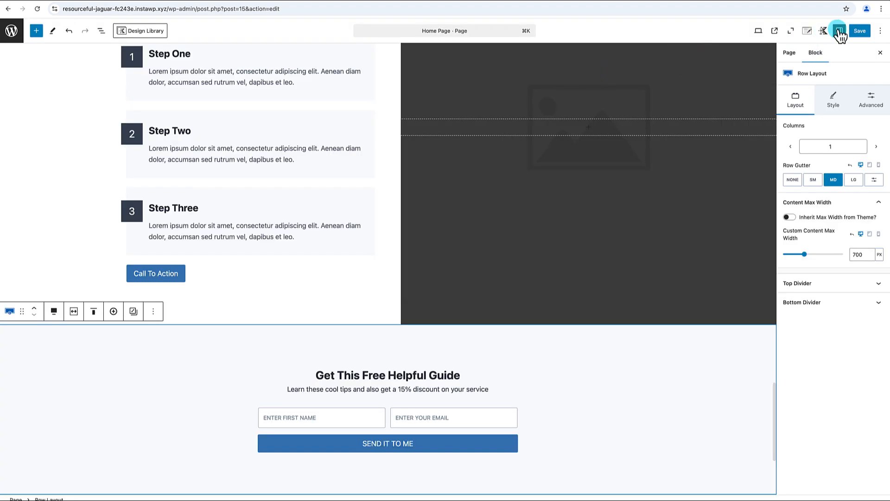
{"action": "left_click", "coordinate": [860, 32]}
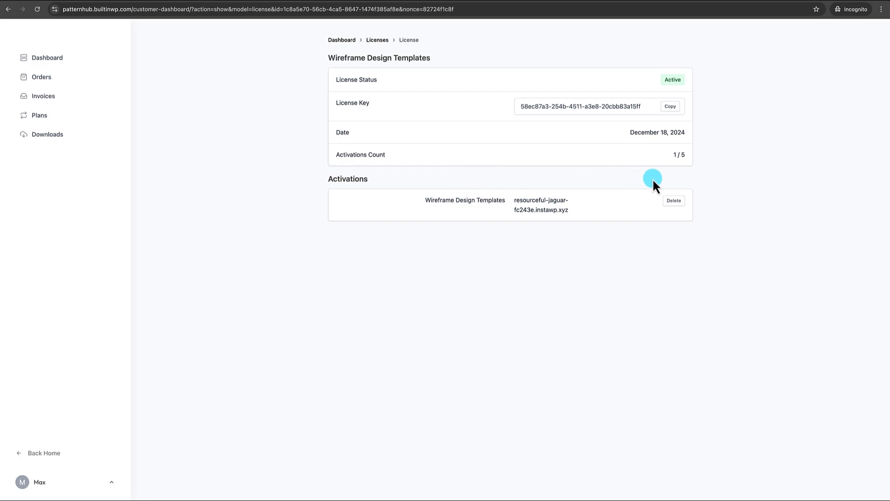
Delete the test site's activation and reload to show Inactive, 0 / 5 with no activations
{"action": "left_click", "coordinate": [675, 202]}
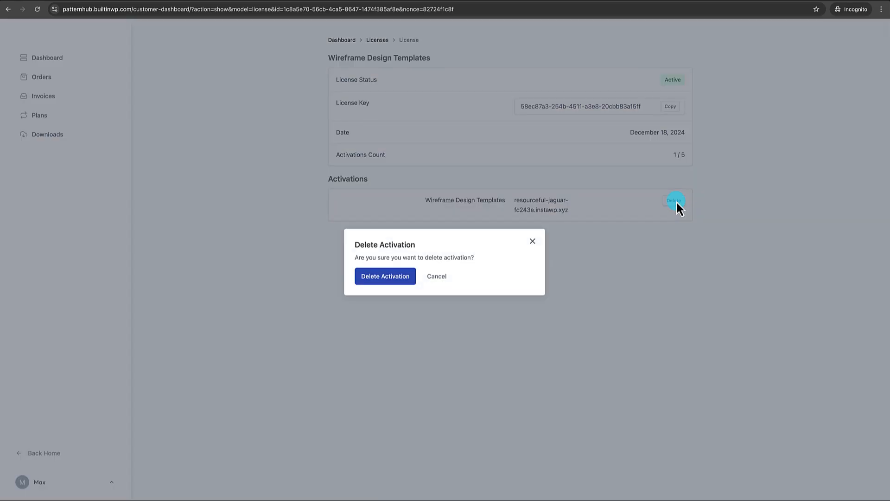
{"action": "left_click", "coordinate": [399, 276]}
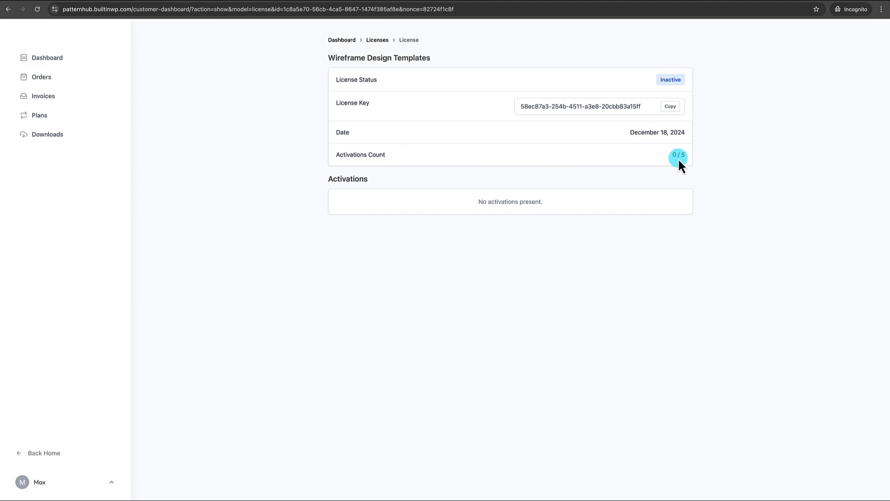
{"action": "left_click", "coordinate": [37, 9]}
Reload the license page, then go to SureCart > Licenses in the WordPress admin
{"action": "left_click", "coordinate": [469, 151]}
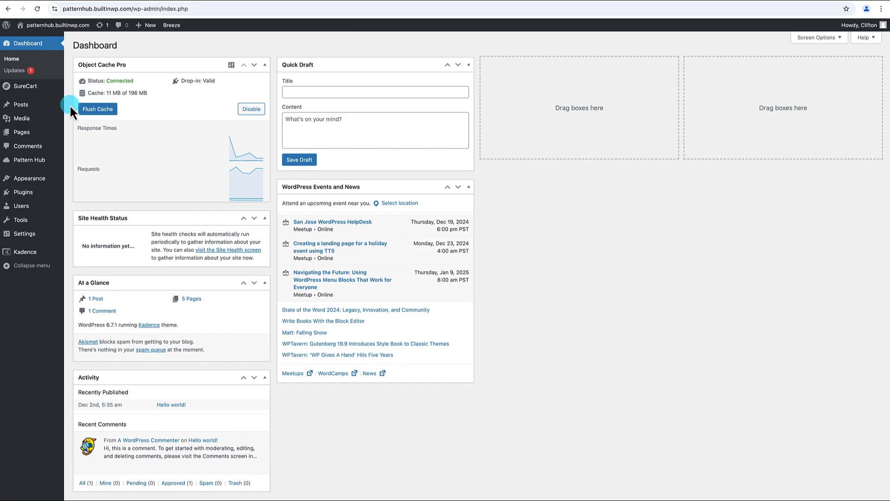
{"action": "mouse_move", "coordinate": [44, 88]}
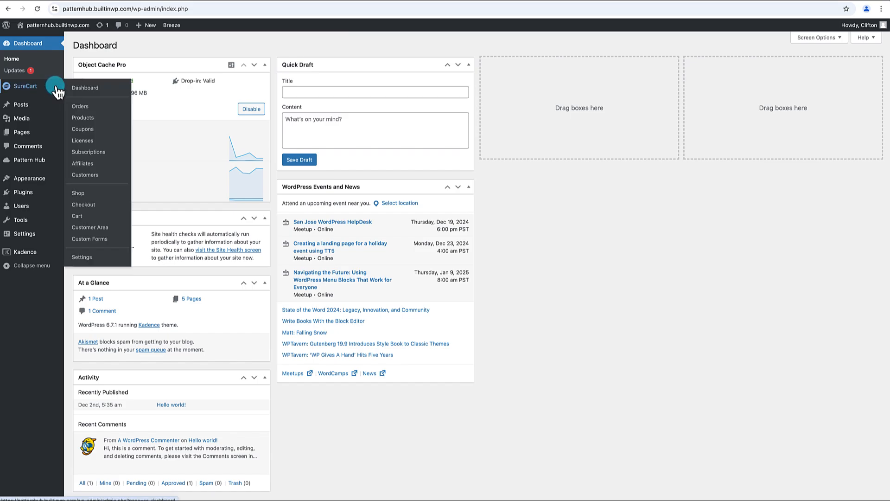
{"action": "left_click", "coordinate": [82, 142]}
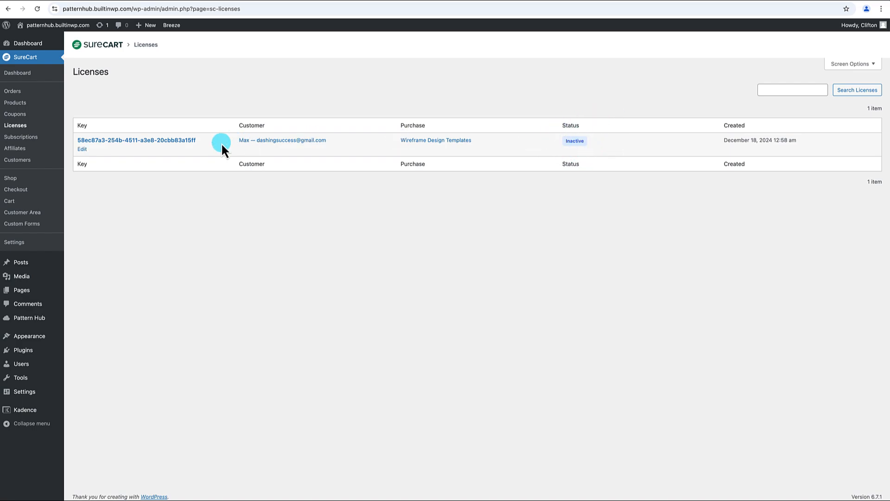
Open the Wireframe Design Templates license details: Inactive, limit 5, 0 of 5 used
{"action": "left_click", "coordinate": [144, 141]}
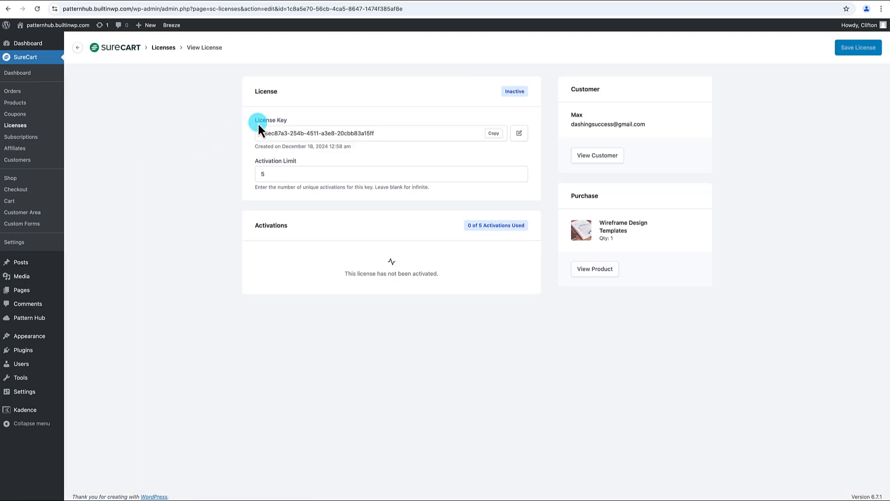
{"action": "left_click", "coordinate": [376, 135]}
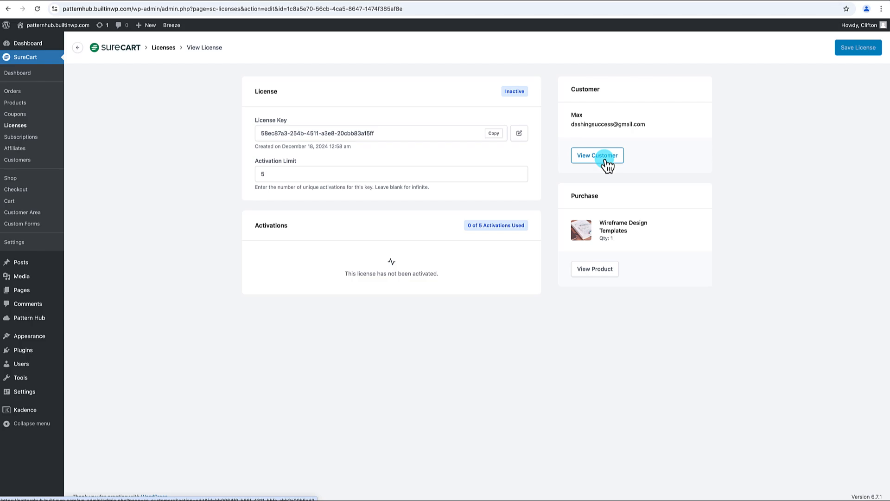
Open the license owner's customer record, review its panels, and view order #0001
{"action": "left_click", "coordinate": [605, 159]}
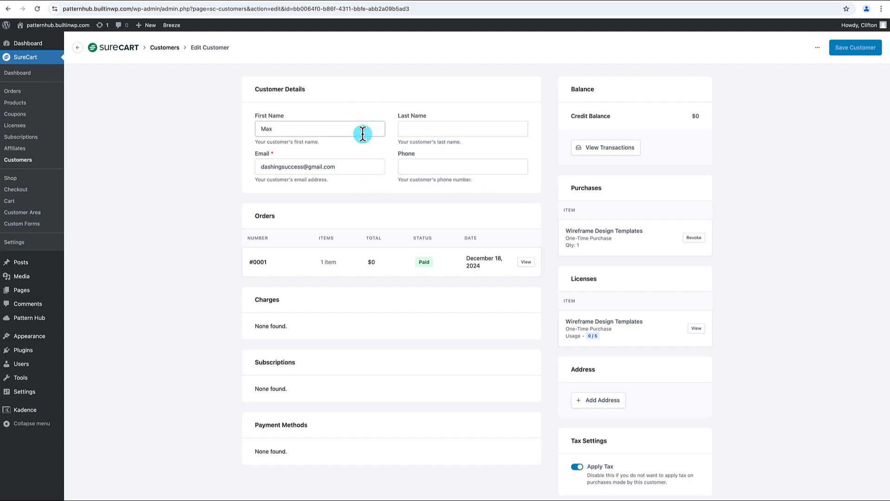
{"action": "scroll", "coordinate": [392, 206], "scroll_direction": "down", "scroll_amount": 1}
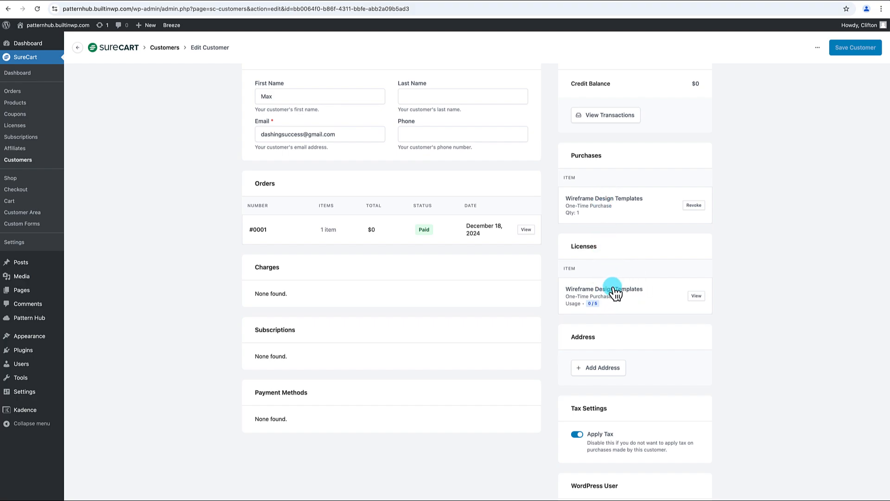
{"action": "scroll", "coordinate": [614, 292], "scroll_direction": "down", "scroll_amount": 5}
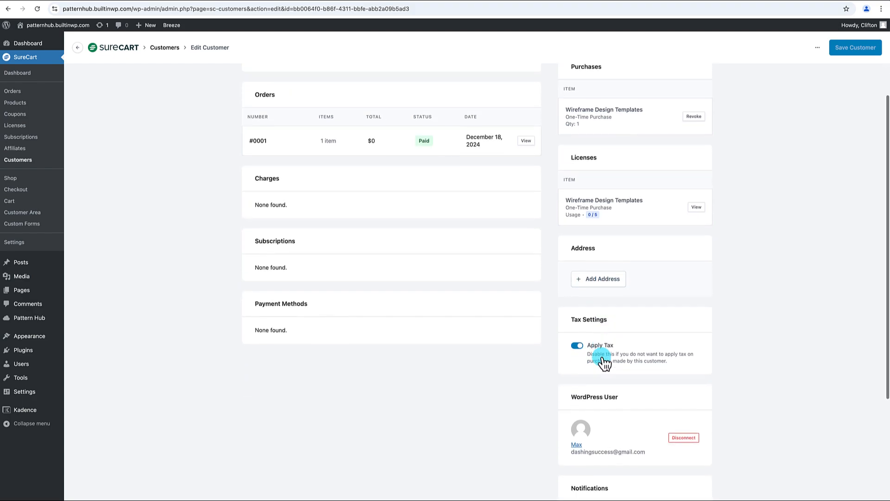
{"action": "scroll", "coordinate": [601, 356], "scroll_direction": "up", "scroll_amount": 5}
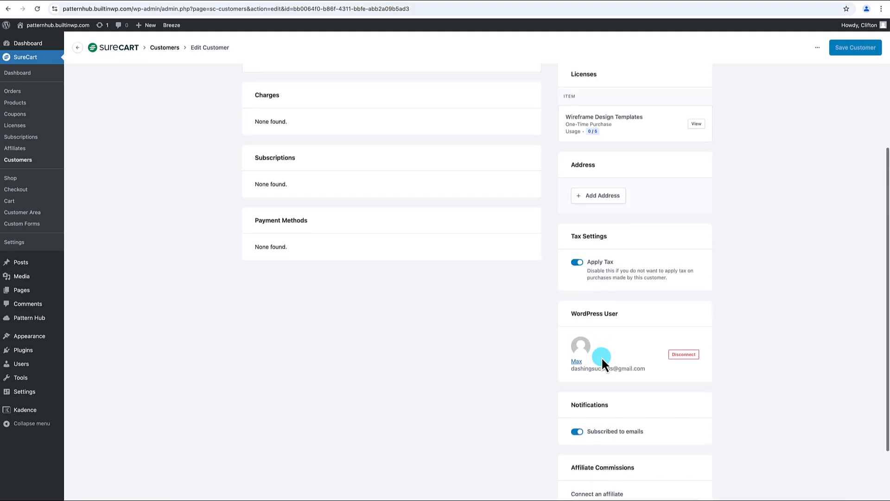
{"action": "scroll", "coordinate": [601, 356], "scroll_direction": "up", "scroll_amount": 1}
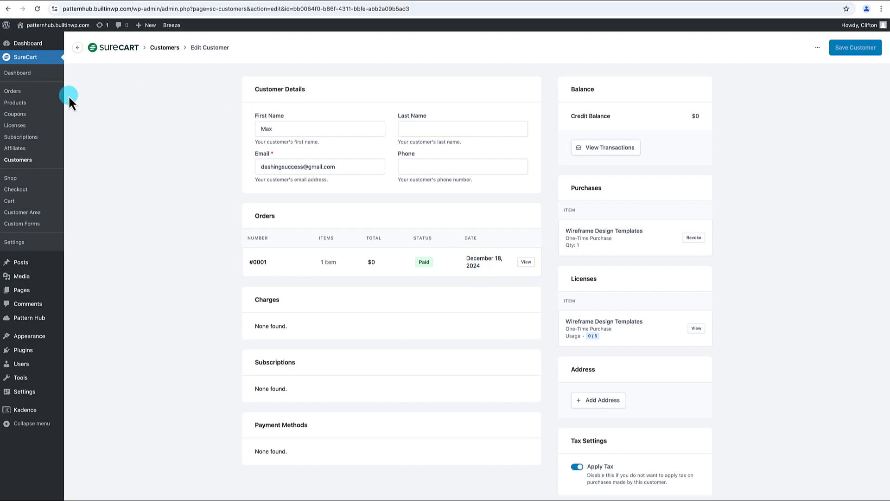
{"action": "left_click", "coordinate": [523, 262]}
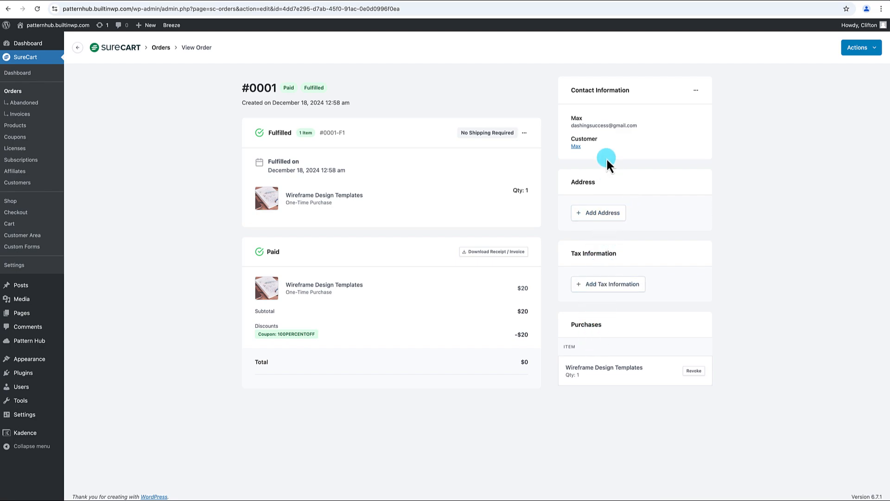
Return to the customer's record and view the Wireframe Design Templates license, Inactive at 0 of 5 activations
{"action": "left_click", "coordinate": [577, 146]}
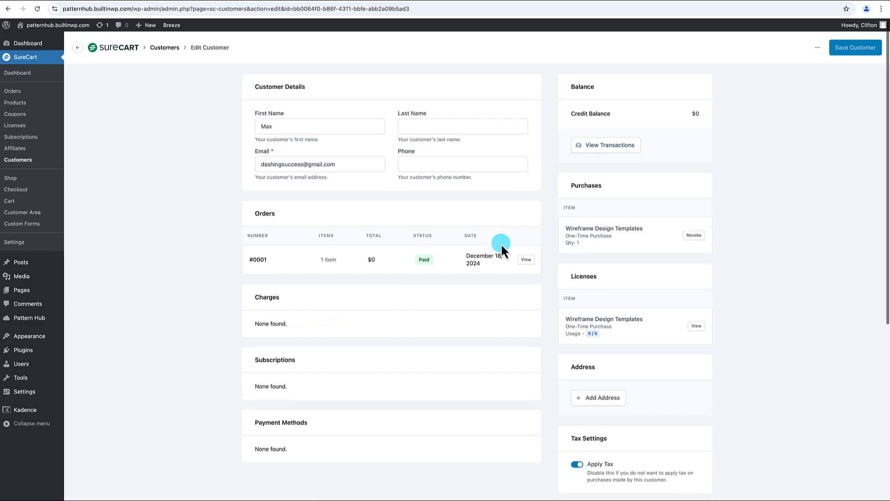
{"action": "scroll", "coordinate": [501, 243], "scroll_direction": "down", "scroll_amount": 1}
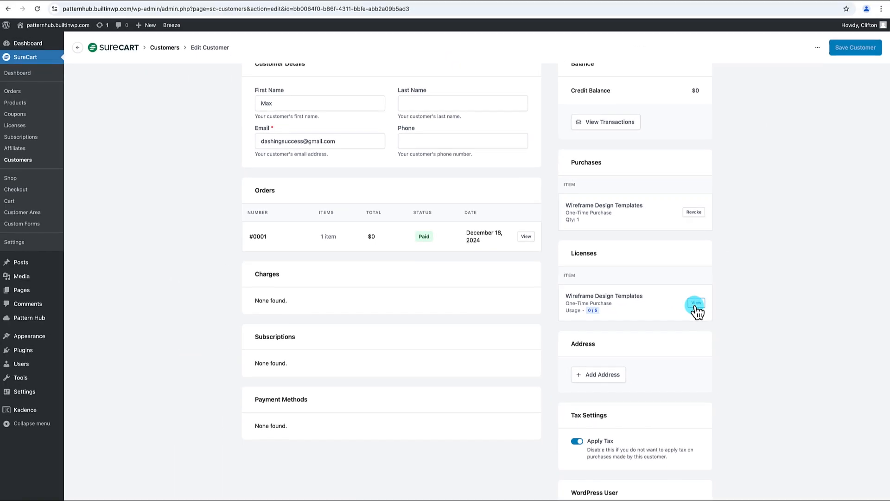
{"action": "left_click", "coordinate": [696, 304]}
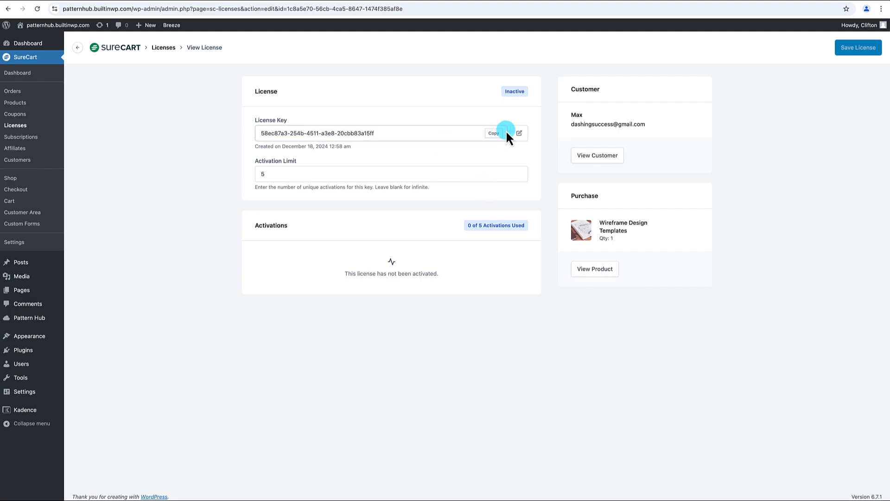
Copy the Wireframe Design Templates license key and open the Design Library in the home page editor
{"action": "left_click", "coordinate": [494, 134]}
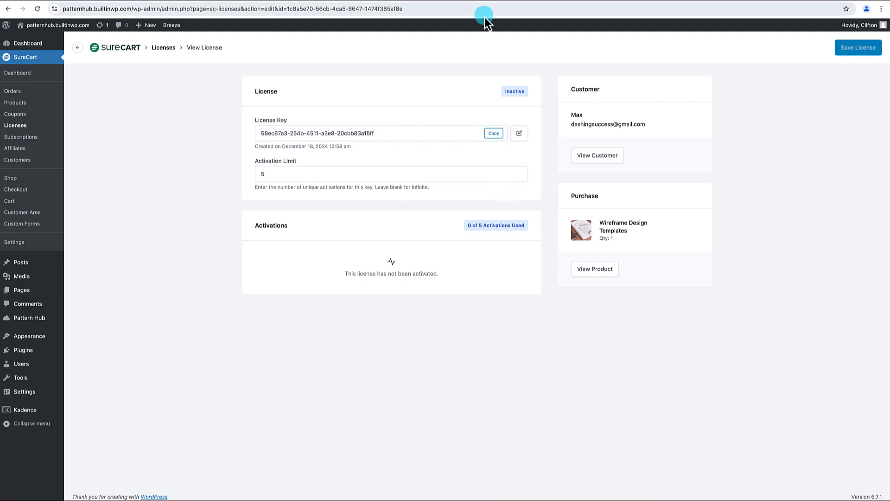
{"action": "left_click", "coordinate": [471, 2]}
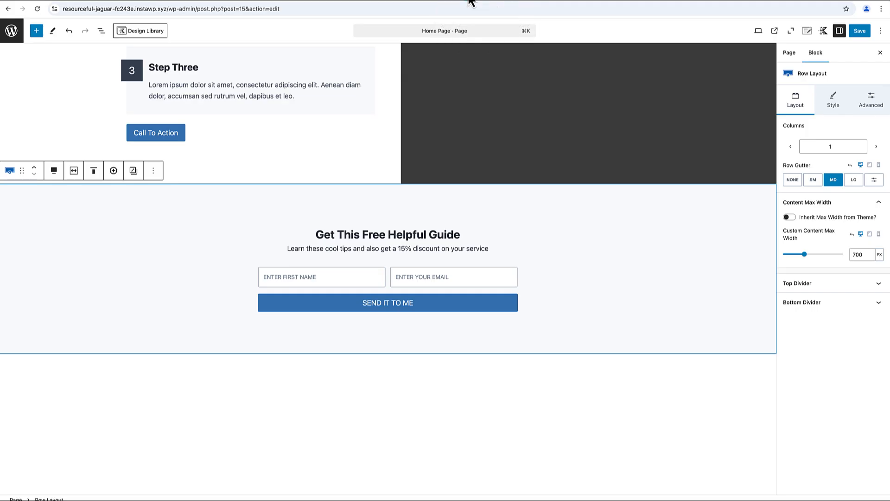
{"action": "scroll", "coordinate": [405, 184], "scroll_direction": "up", "scroll_amount": 10}
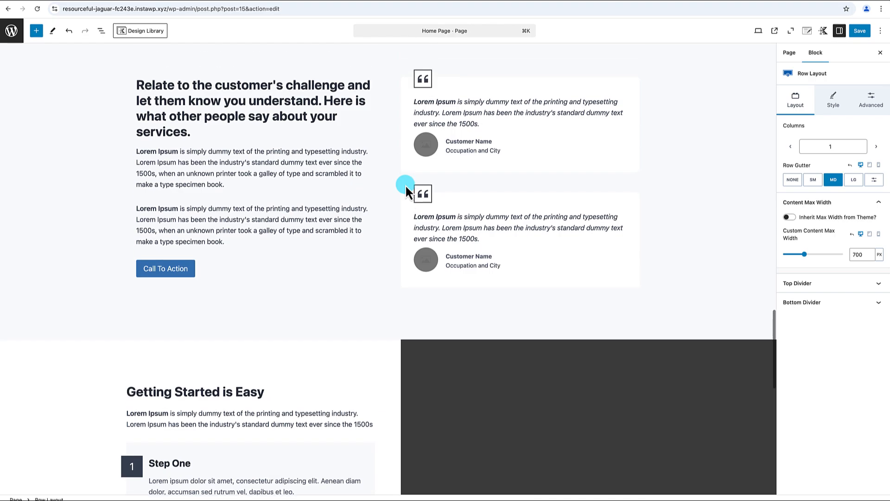
{"action": "scroll", "coordinate": [405, 184], "scroll_direction": "up", "scroll_amount": 15}
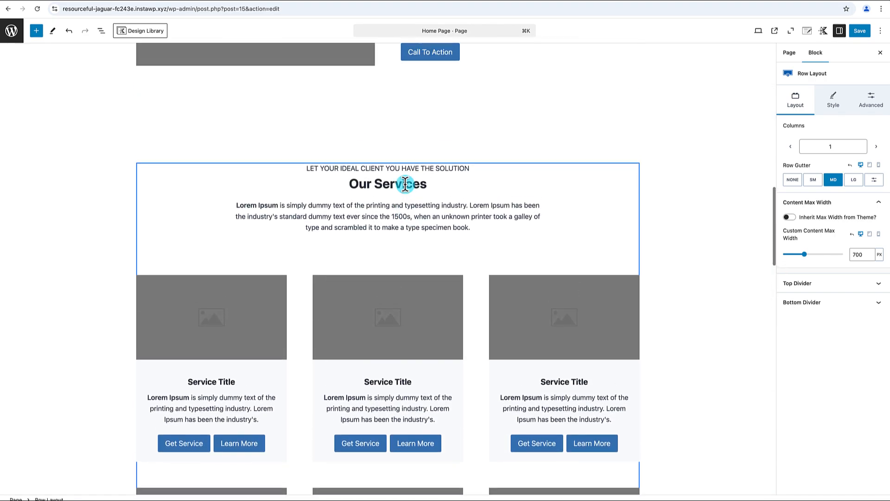
{"action": "scroll", "coordinate": [406, 184], "scroll_direction": "up", "scroll_amount": 15}
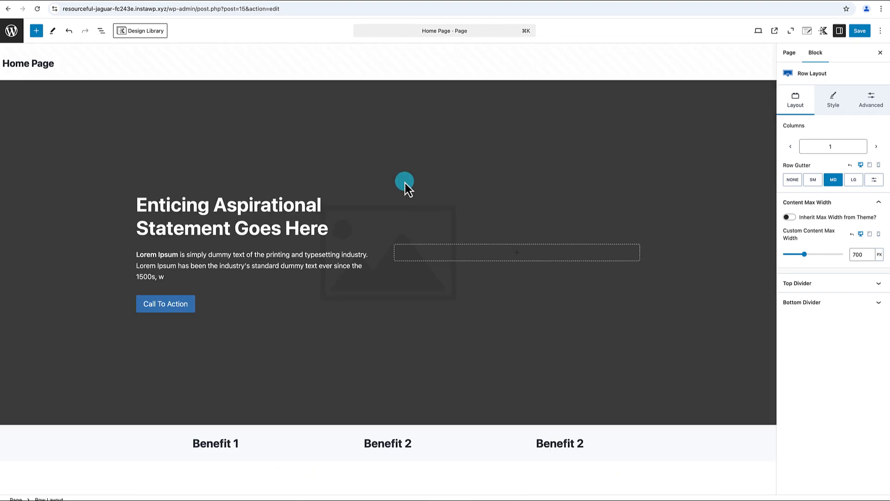
{"action": "left_click", "coordinate": [152, 33]}
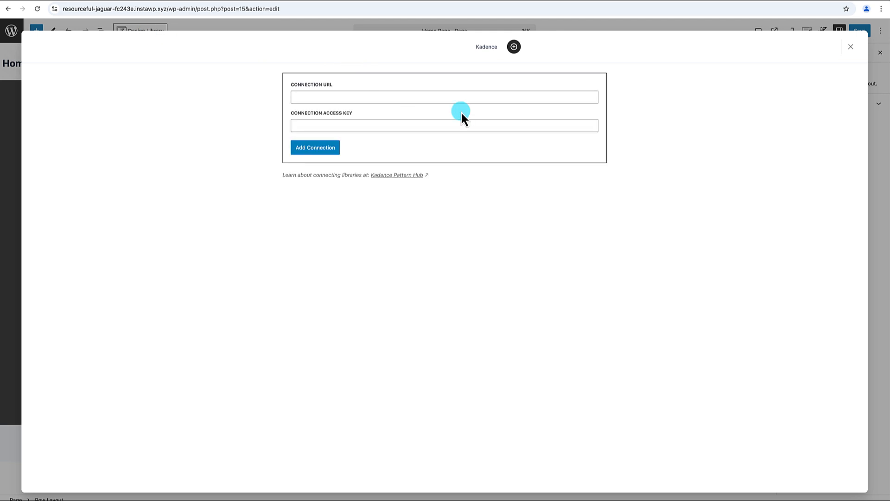
Add a Built In WP library connection with the copied key, browse its patterns, and view the patternhub site
{"action": "left_click", "coordinate": [391, 97]}
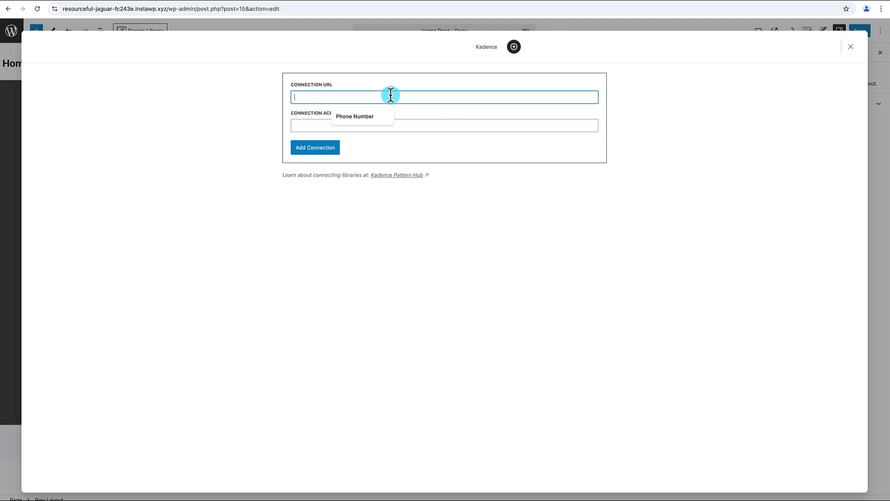
{"action": "type", "text": "http"}
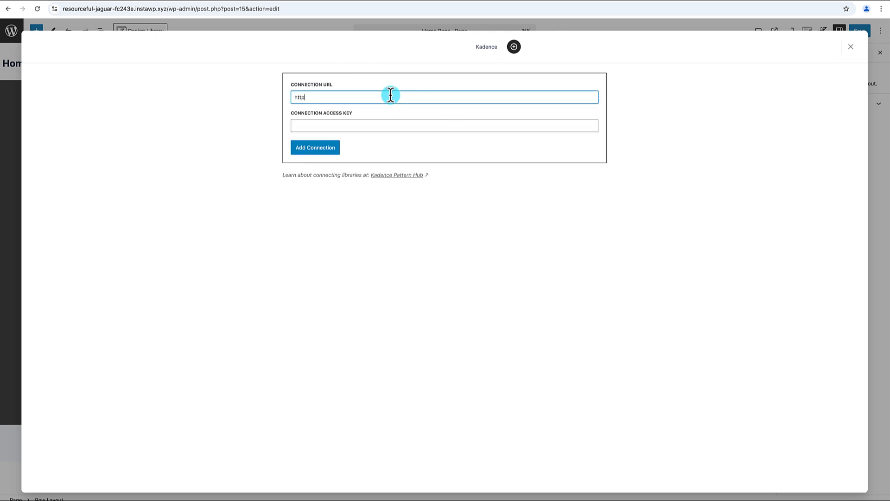
{"action": "type", "text": "s://patternhub.builtinwp.com"}
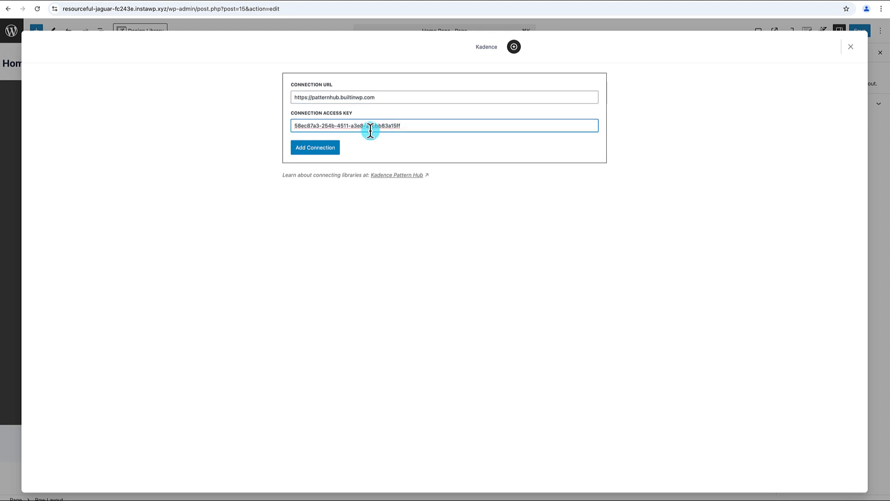
{"action": "key", "text": "Return"}
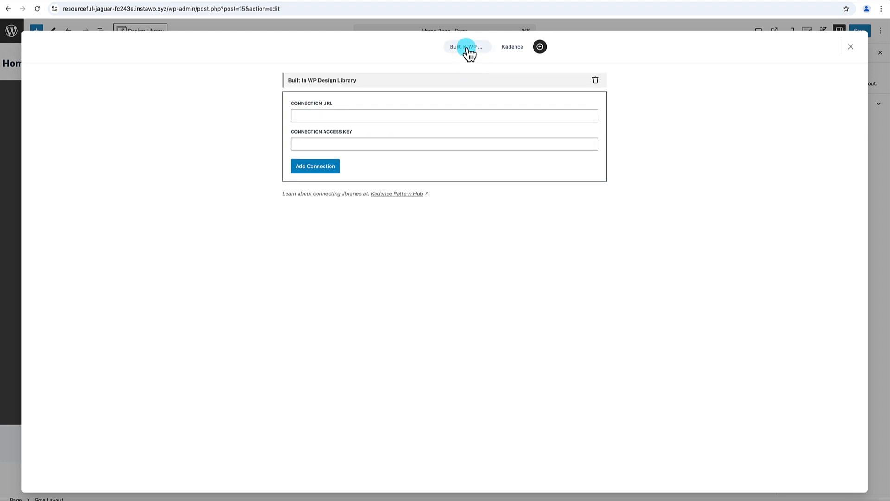
{"action": "left_click", "coordinate": [467, 49]}
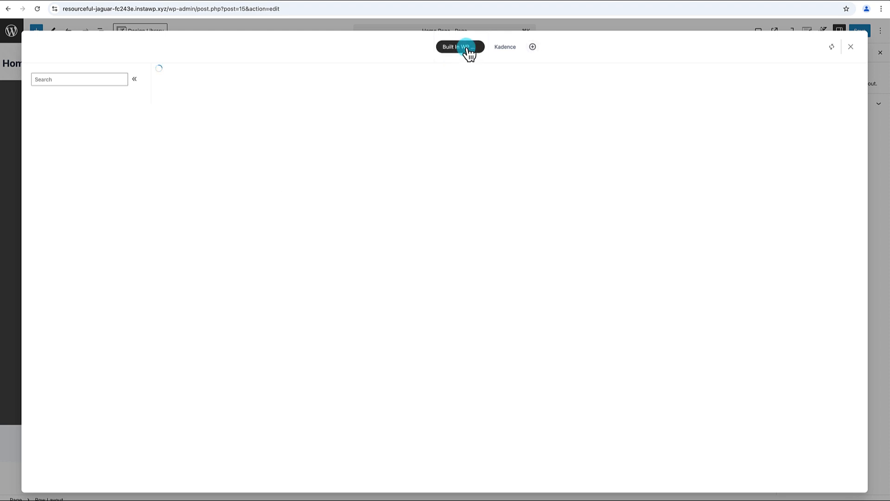
{"action": "scroll", "coordinate": [433, 225], "scroll_direction": "down", "scroll_amount": 10}
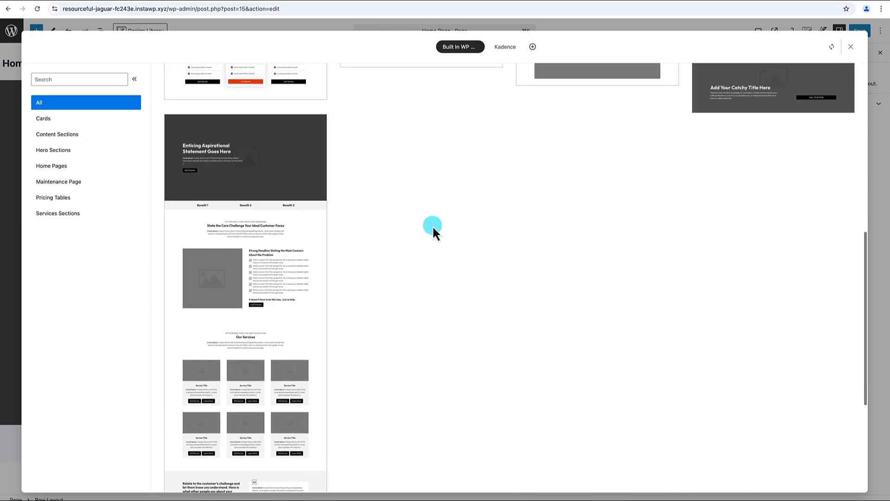
{"action": "scroll", "coordinate": [432, 225], "scroll_direction": "up", "scroll_amount": 9}
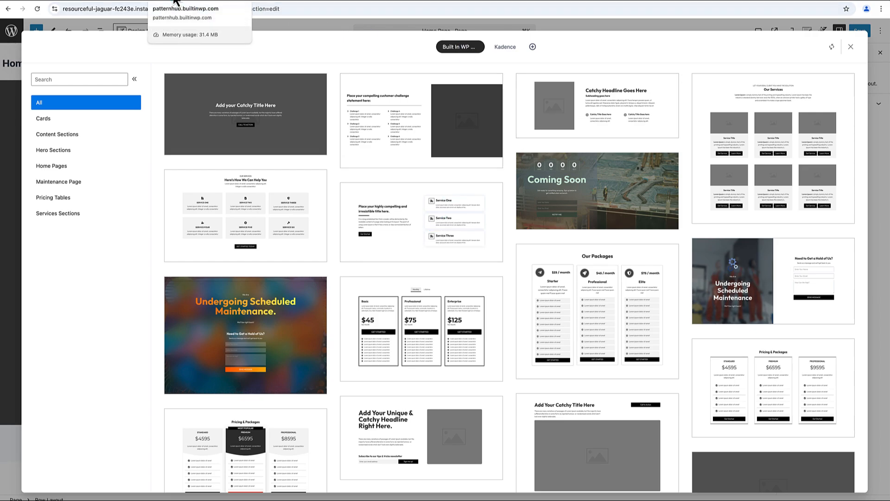
{"action": "left_click", "coordinate": [176, 2]}
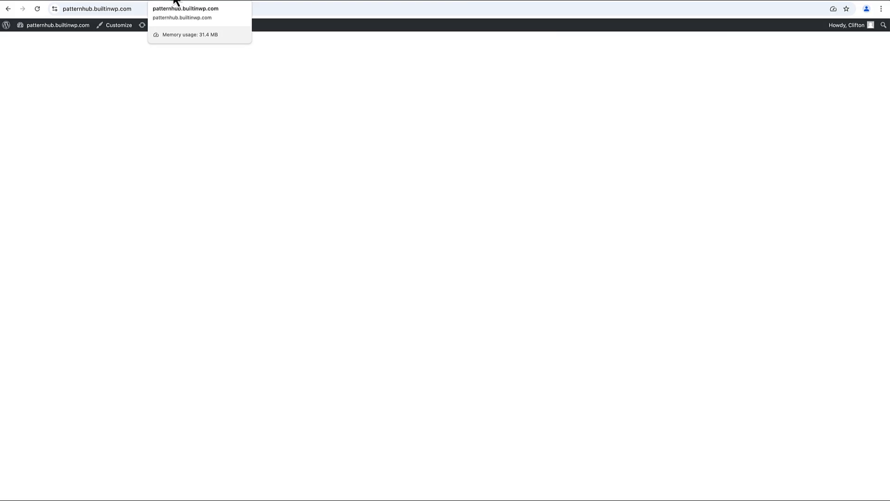
Reload the Wireframe Design Templates license to show it Active with 1 of 5 activations
{"action": "left_click", "coordinate": [119, 2]}
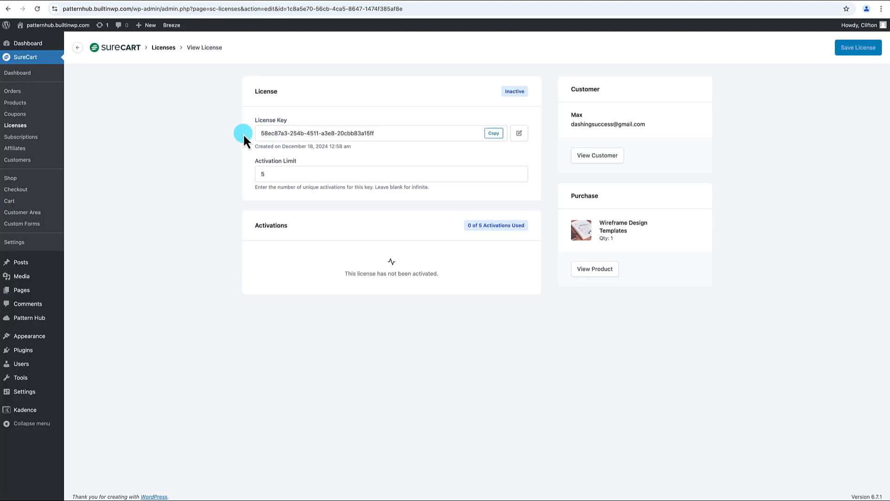
{"action": "left_click", "coordinate": [259, 133]}
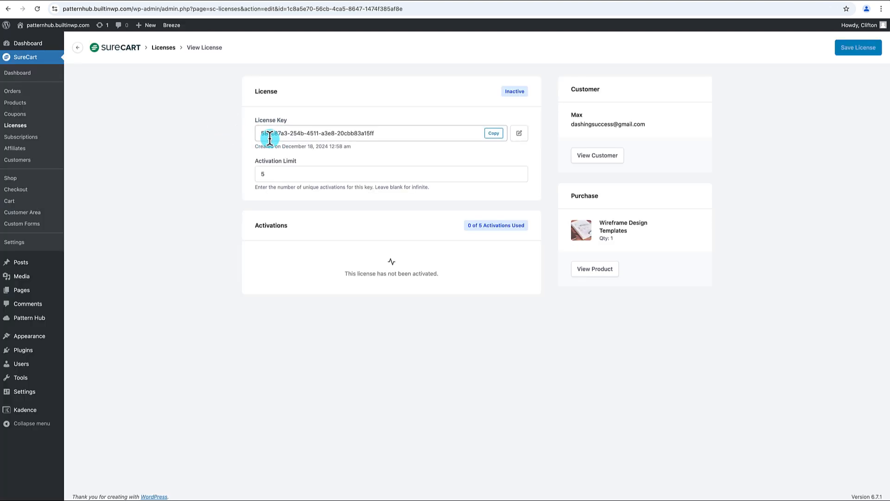
{"action": "left_click", "coordinate": [36, 10]}
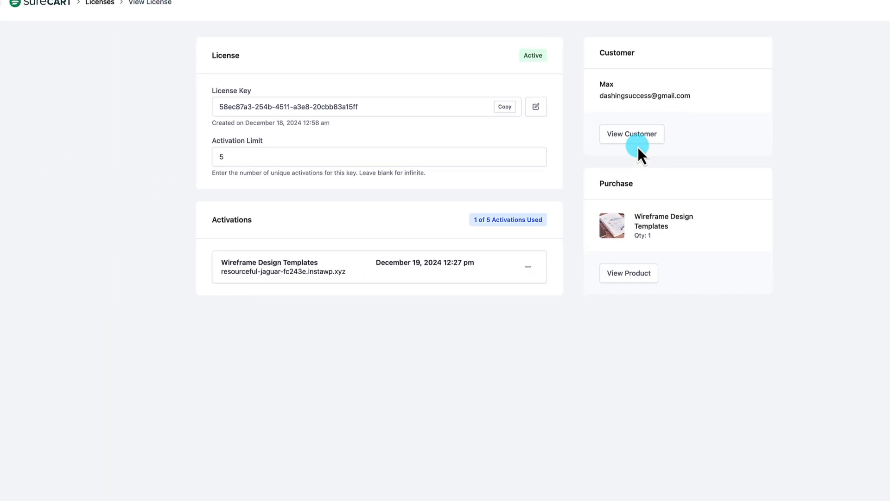
Open the license owner's customer record and confirm the Licenses panel shows 1/5 usage
{"action": "left_click", "coordinate": [636, 138]}
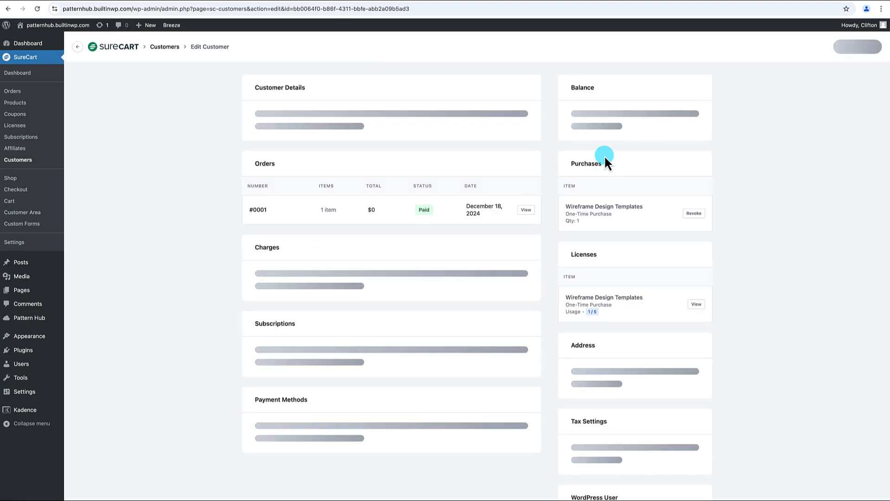
{"action": "scroll", "coordinate": [508, 272], "scroll_direction": "down", "scroll_amount": 1}
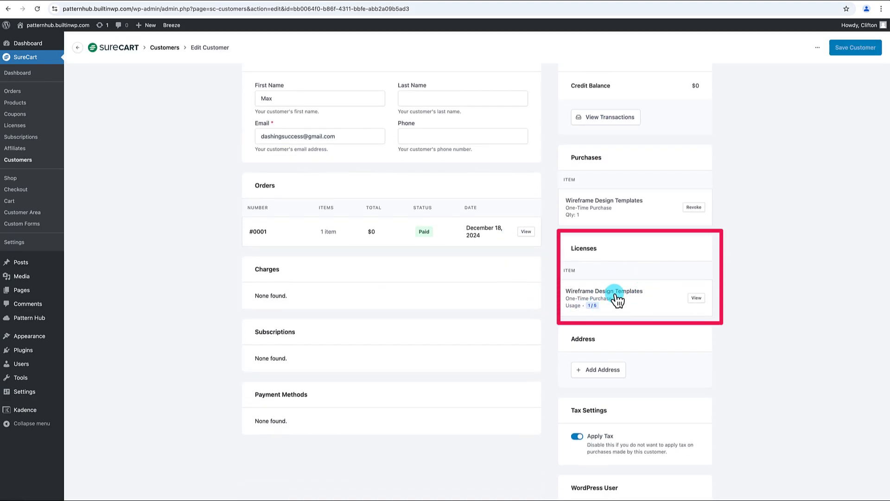
{"action": "scroll", "coordinate": [608, 321], "scroll_direction": "down", "scroll_amount": 5}
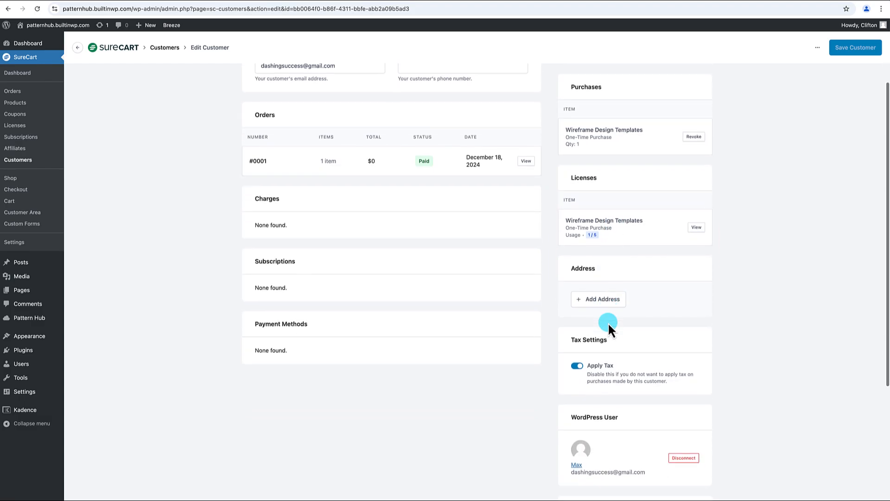
{"action": "scroll", "coordinate": [607, 322], "scroll_direction": "up", "scroll_amount": 4}
{"action": "scroll", "coordinate": [608, 321], "scroll_direction": "up", "scroll_amount": 2}
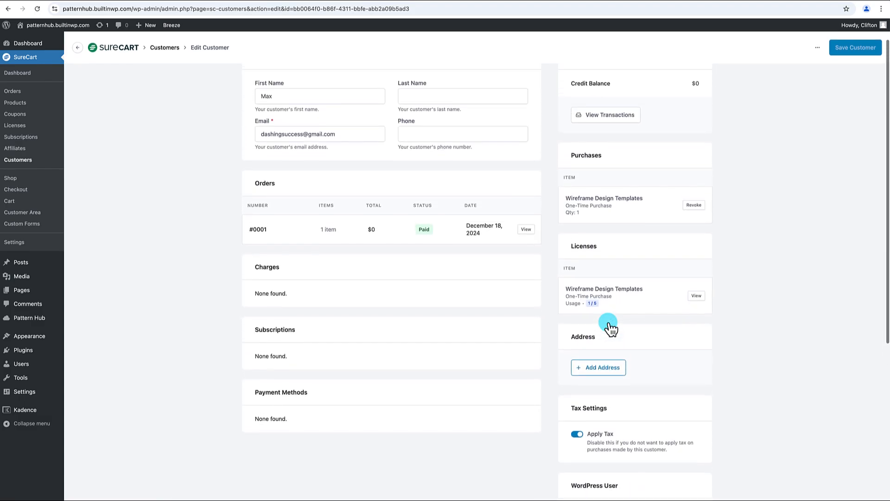